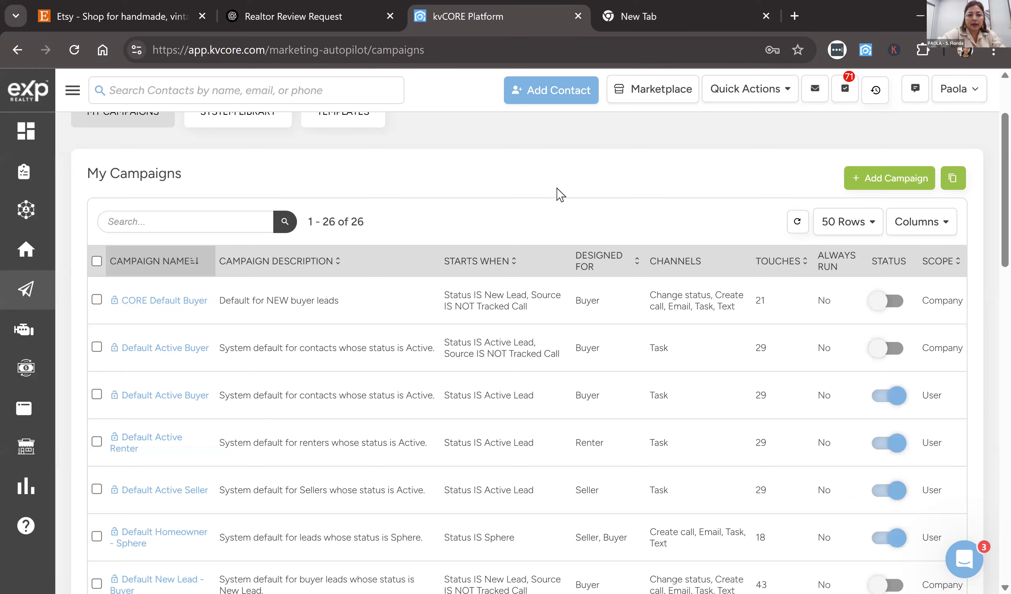
# Search the My Campaigns list for "NEWS" and clear the search term.
pyautogui.scroll(3, 560, 195)
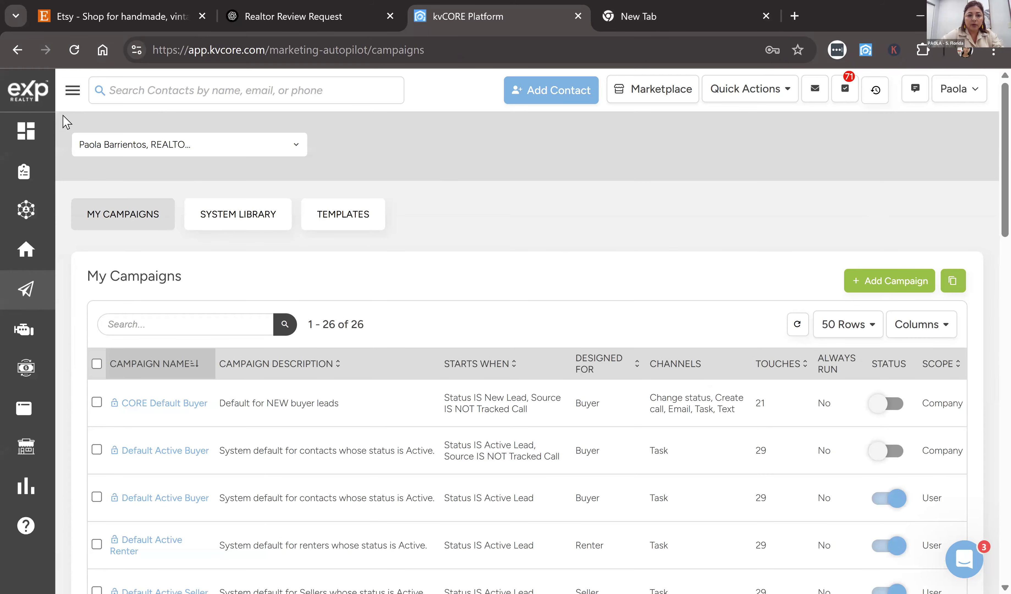
pyautogui.click(216, 323)
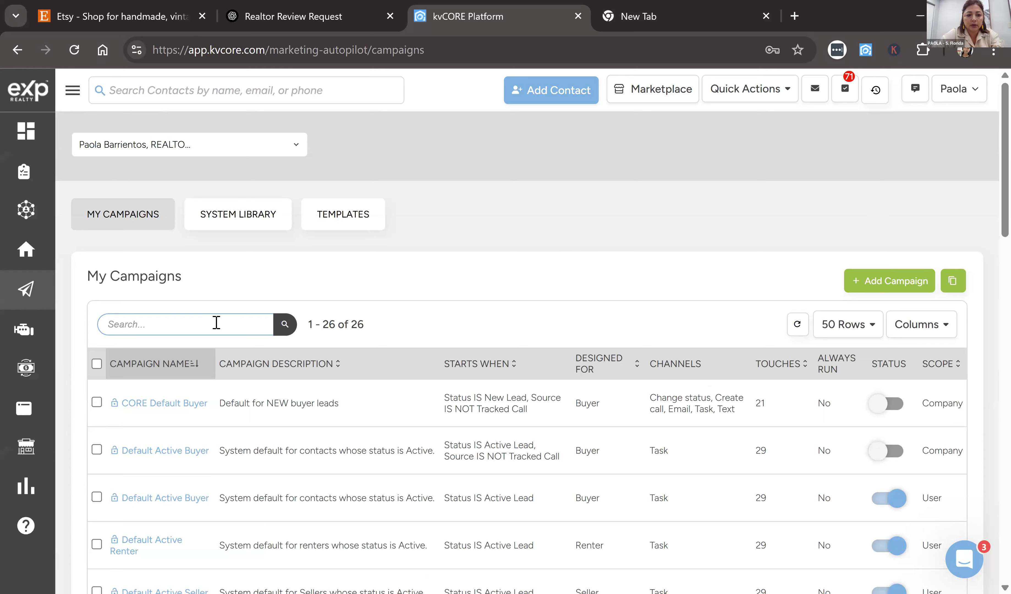
pyautogui.write('NEWS')
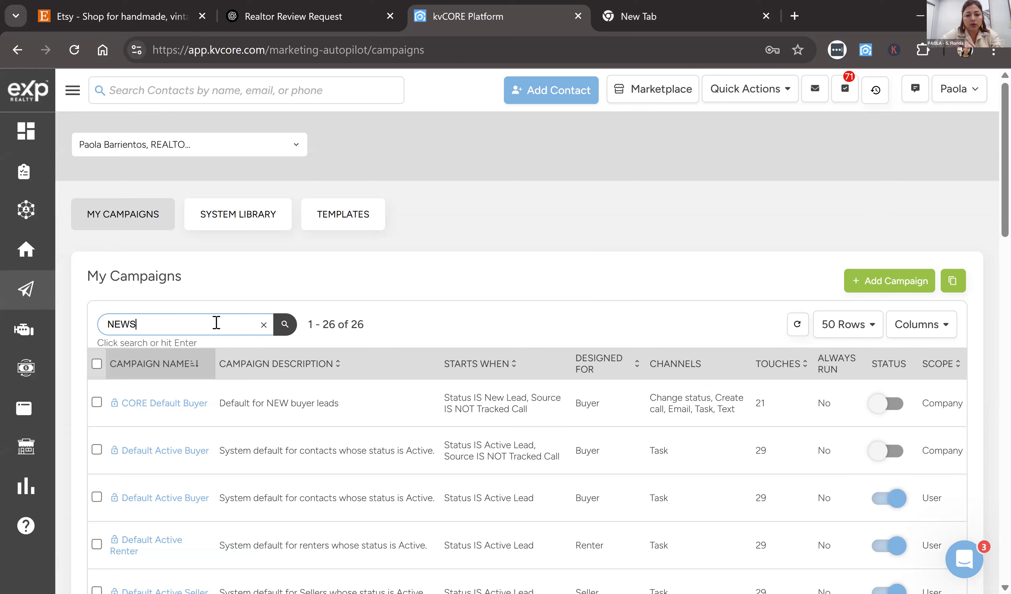
pyautogui.press('Return')
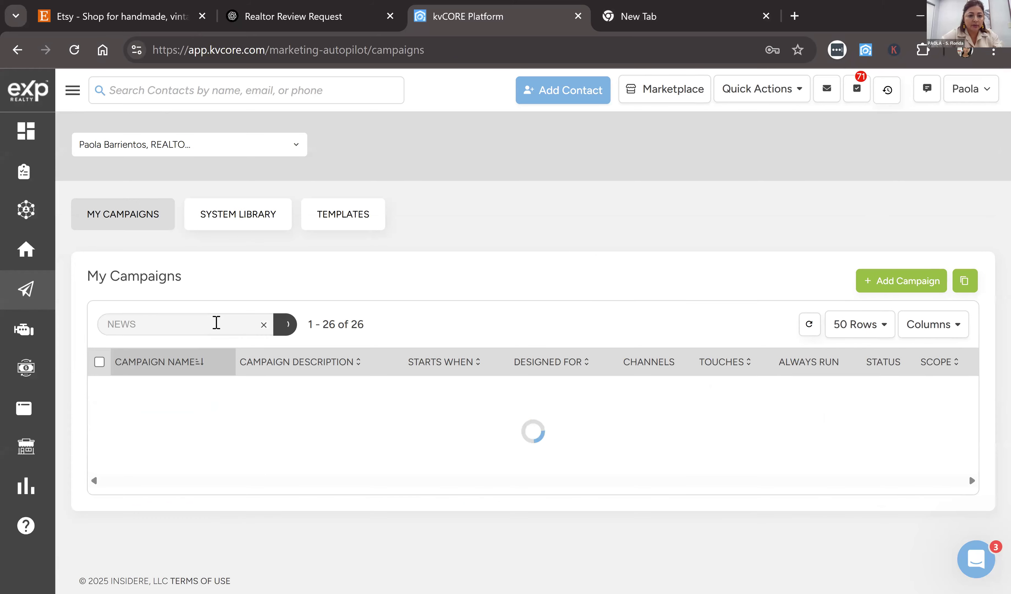
pyautogui.click(216, 323)
pyautogui.press('BackSpace')
# Switch to the campaign templates, search the email templates for "NEWS" and look through the list.
pyautogui.click(359, 223)
pyautogui.click(204, 383)
pyautogui.press('Return')
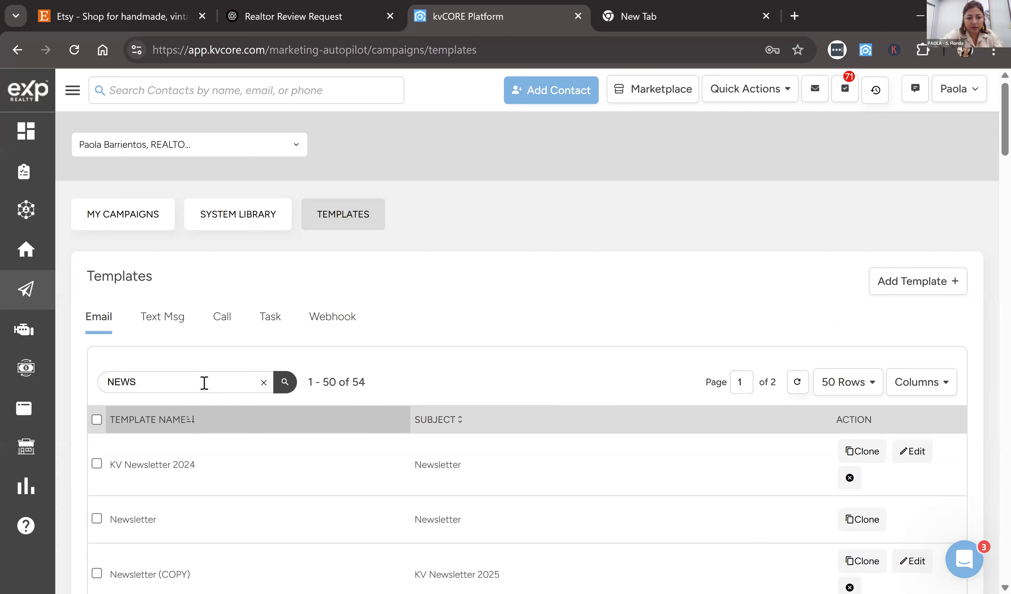
pyautogui.scroll(-8, 204, 383)
pyautogui.scroll(8, 204, 383)
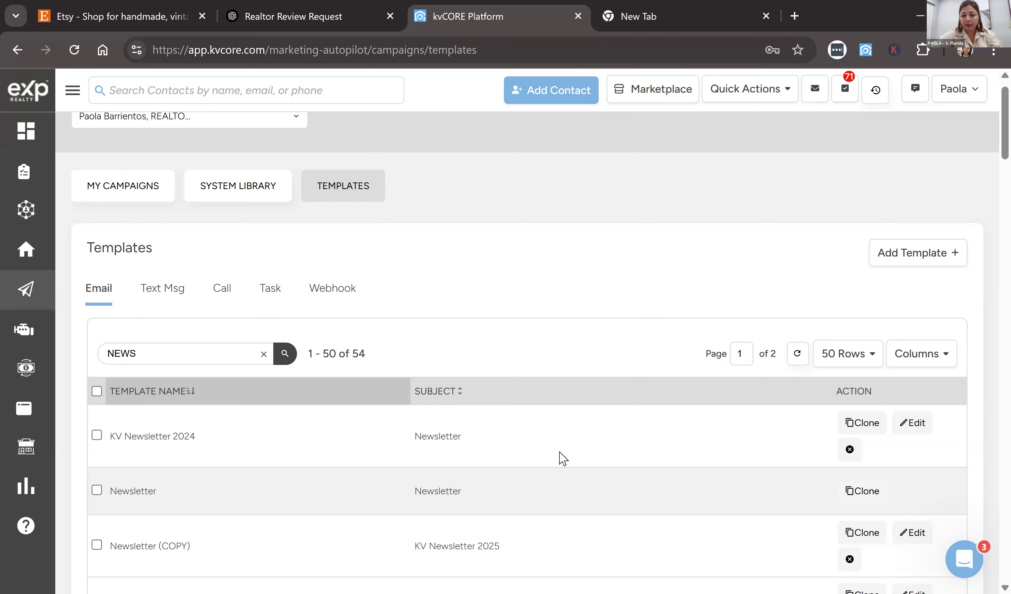
# Open the KV Newsletter 2024 template for editing and inspect its name and subject fields.
pyautogui.click(913, 424)
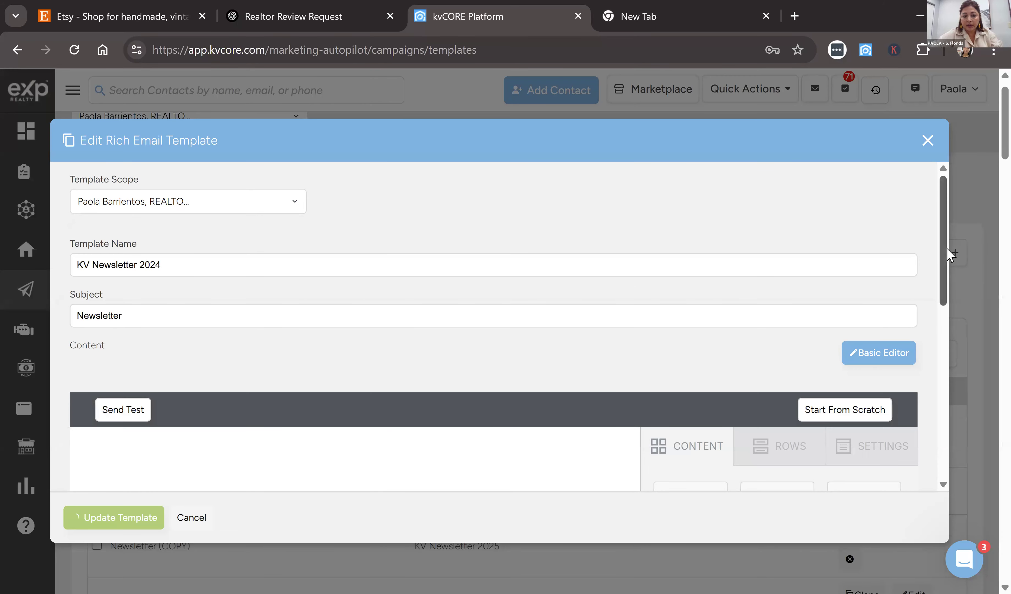
pyautogui.scroll(-1, 949, 285)
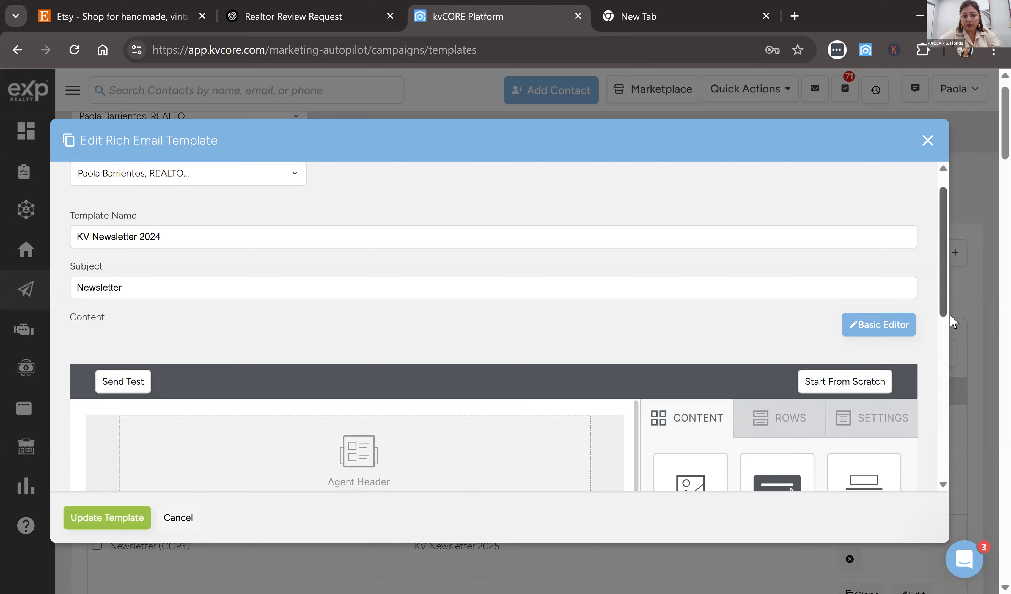
pyautogui.scroll(-3, 951, 322)
pyautogui.scroll(4, 959, 243)
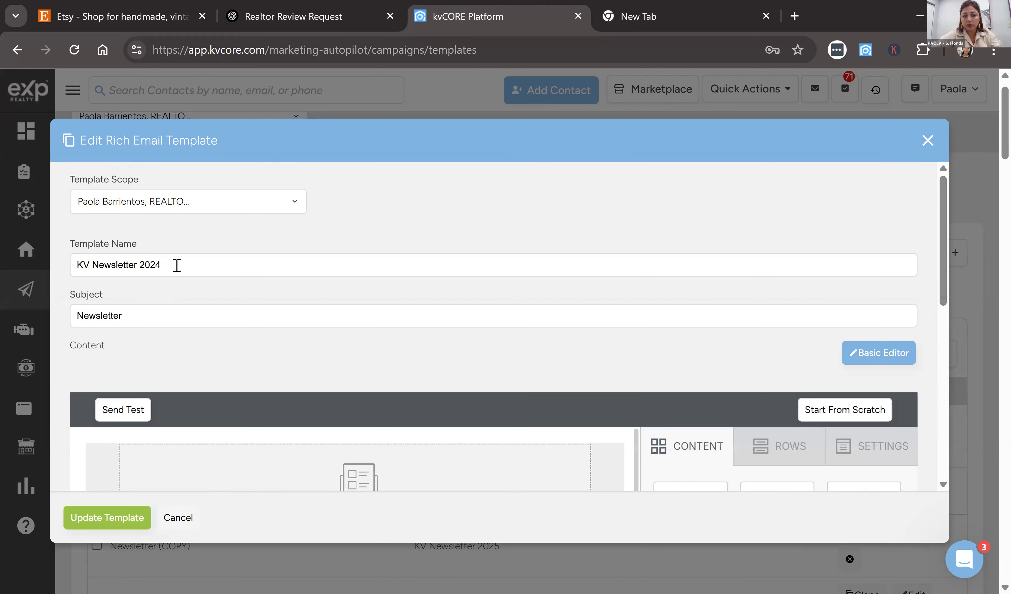
pyautogui.click(232, 264)
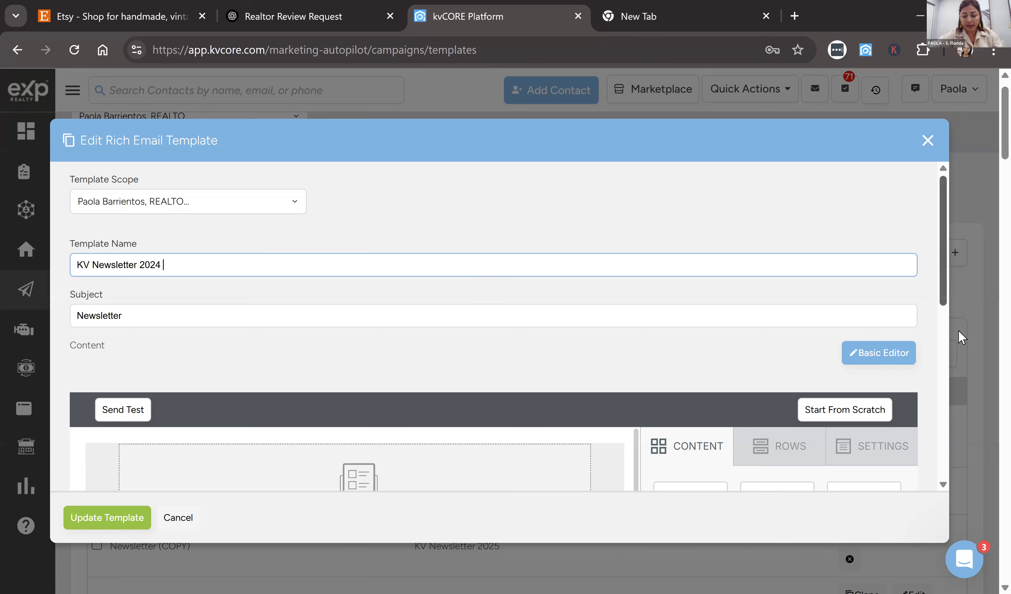
# Review the newsletter's article sections and image placeholders from the agent header down to the office footer.
pyautogui.scroll(-2, 960, 336)
pyautogui.scroll(-4, 959, 342)
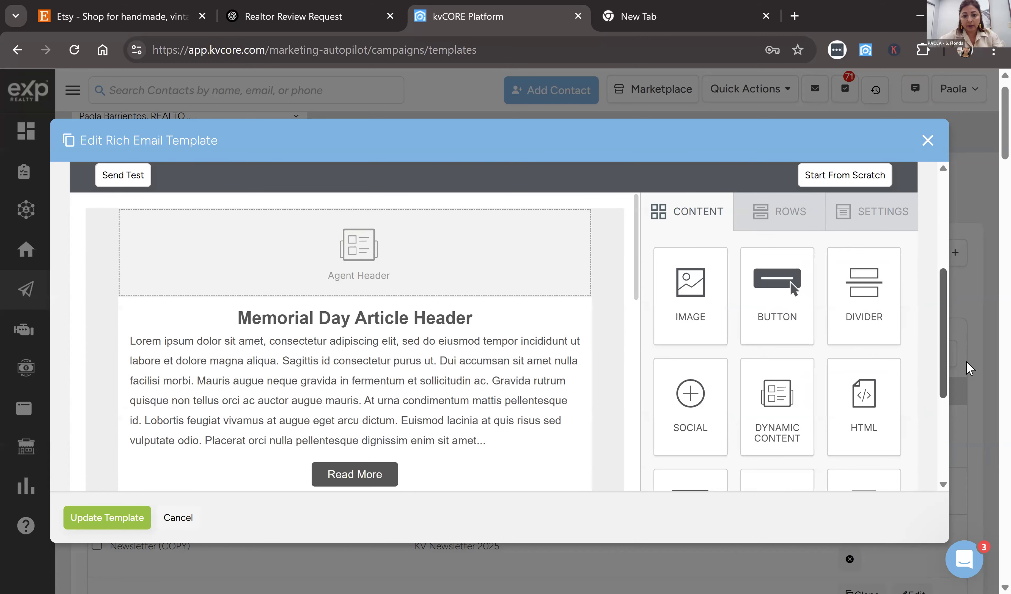
pyautogui.scroll(-1, 972, 372)
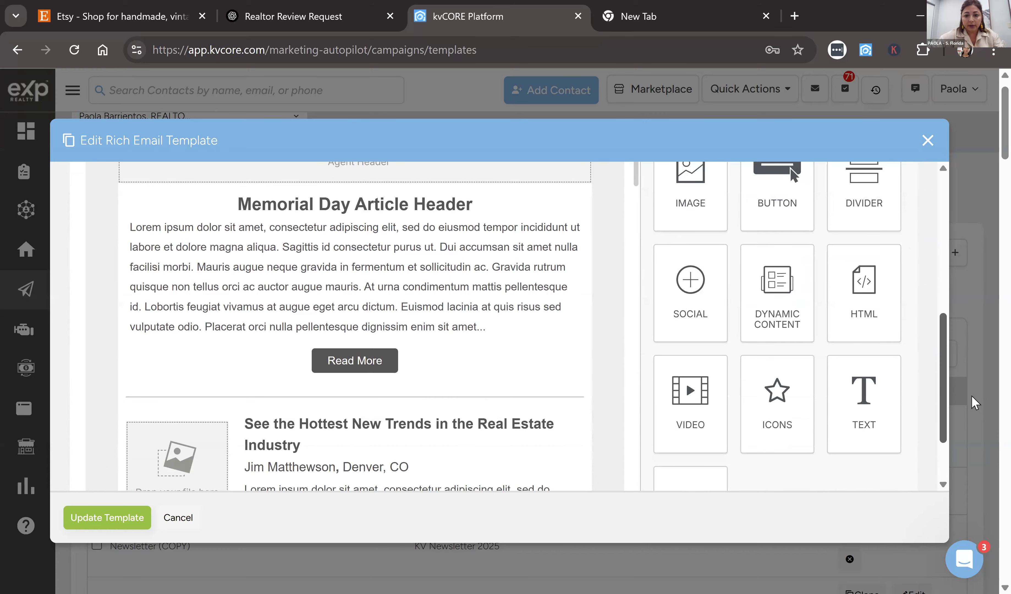
pyautogui.scroll(-1, 974, 402)
pyautogui.scroll(-6, 974, 402)
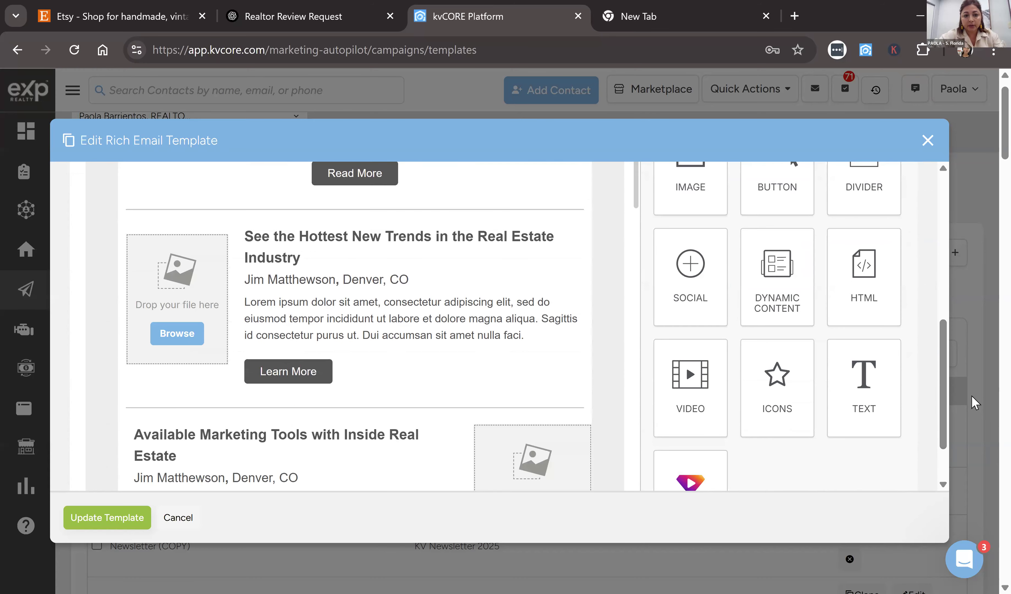
pyautogui.scroll(-7, 974, 402)
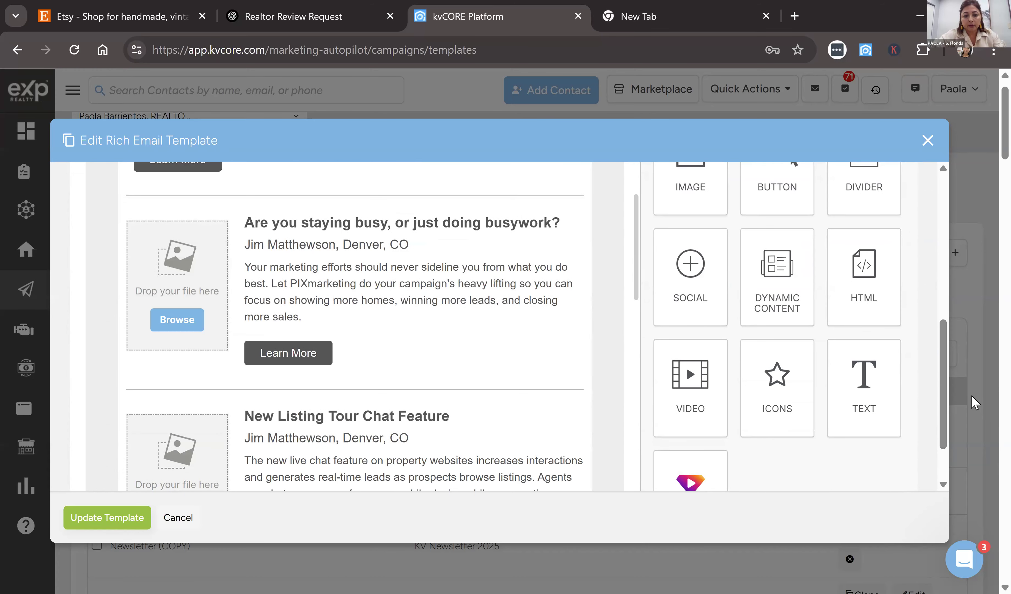
pyautogui.scroll(-10, 974, 402)
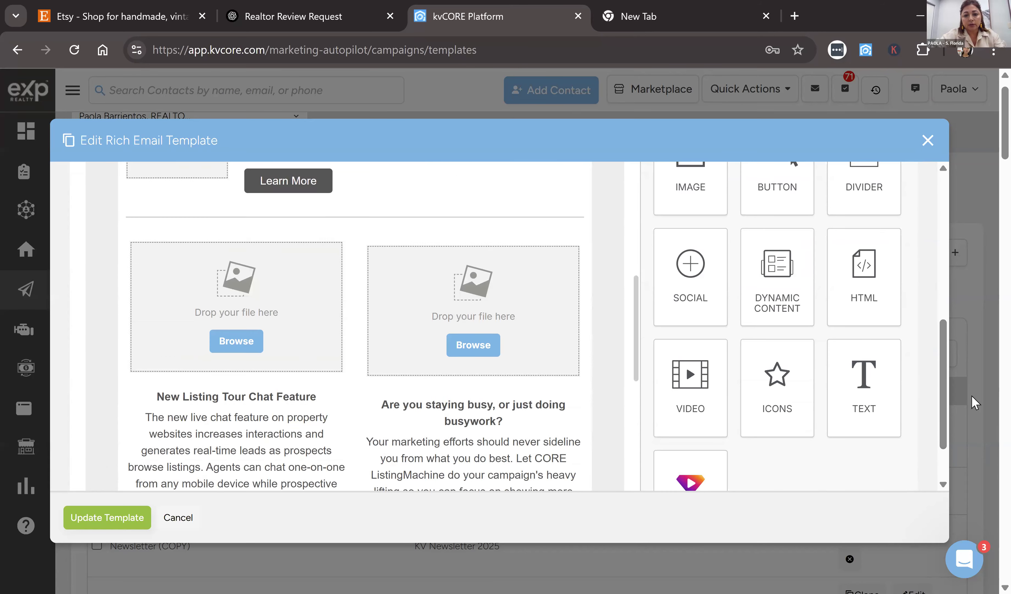
pyautogui.scroll(-7, 974, 402)
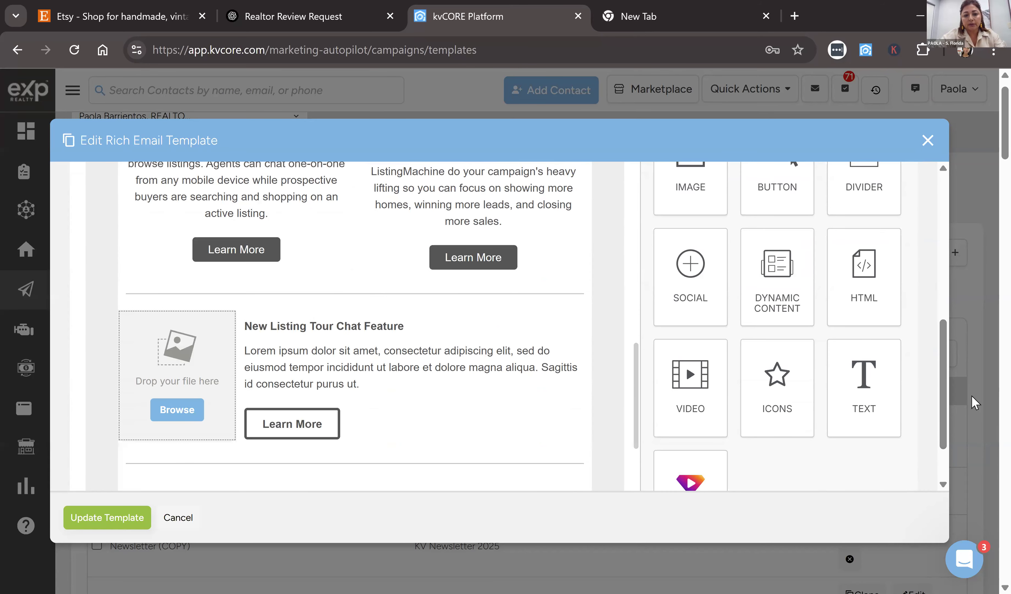
pyautogui.scroll(-7, 975, 402)
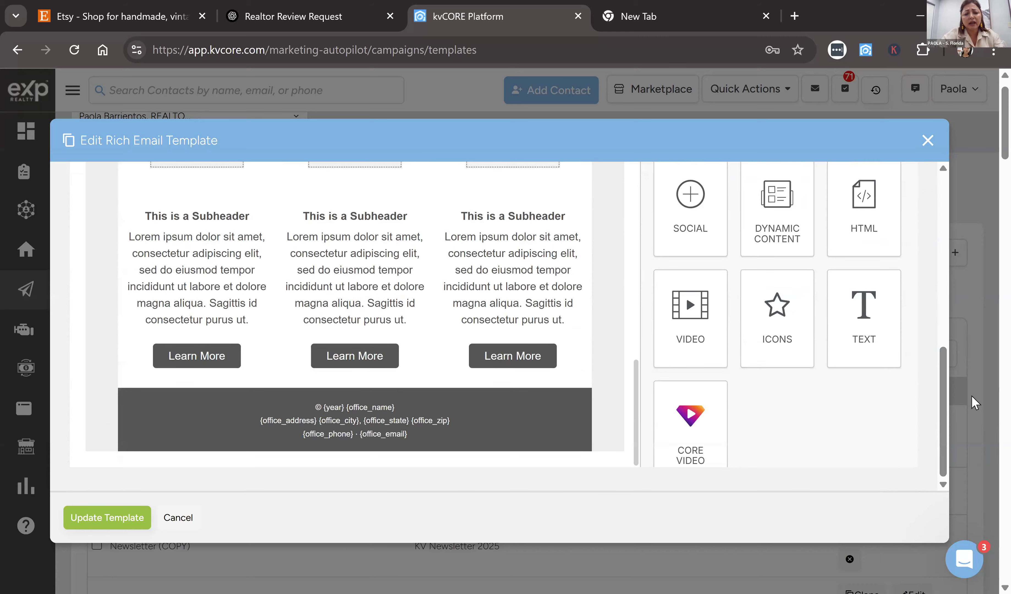
# Go back to the agent header and examine how the header and the first article blocks are laid out.
pyautogui.scroll(10, 974, 402)
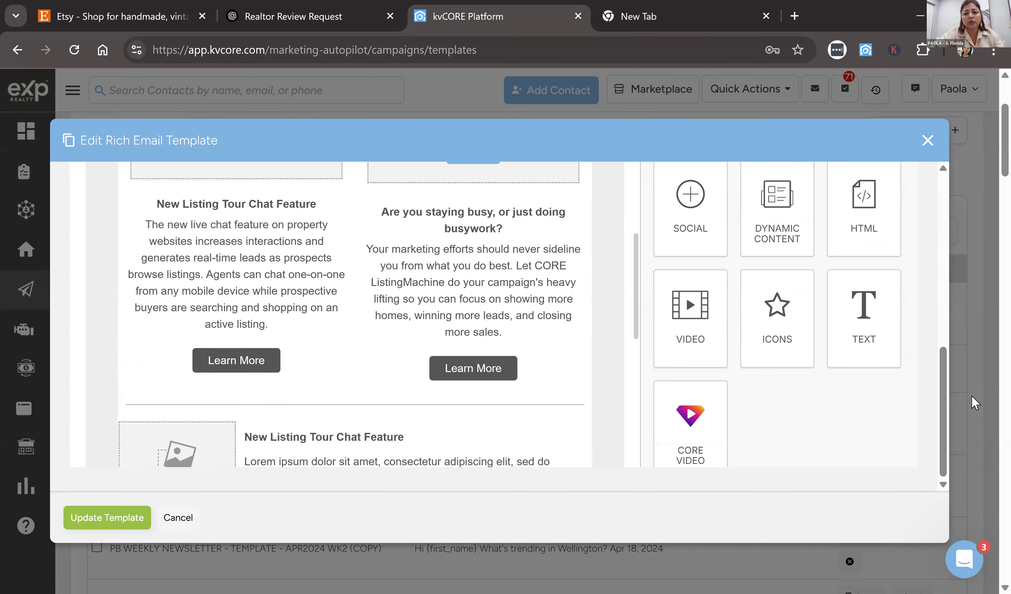
pyautogui.scroll(5, 974, 402)
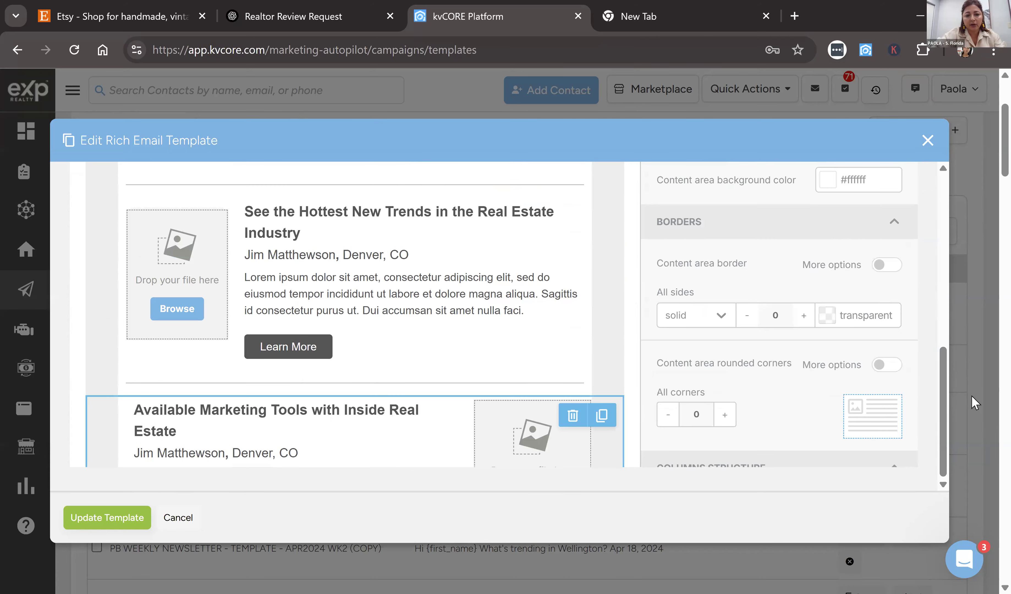
pyautogui.scroll(8, 974, 402)
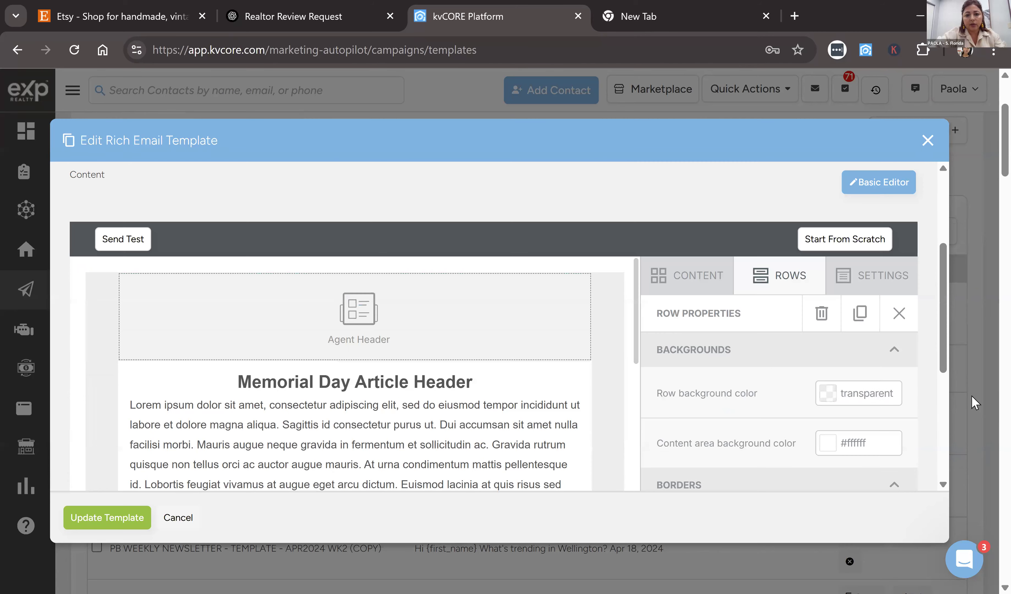
pyautogui.scroll(1, 975, 402)
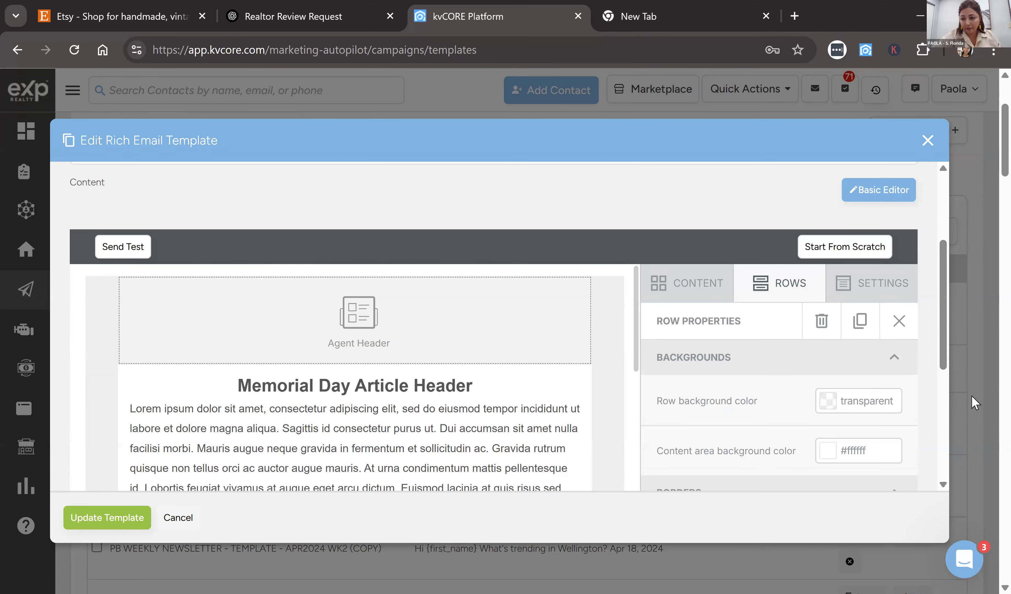
pyautogui.scroll(-2, 974, 402)
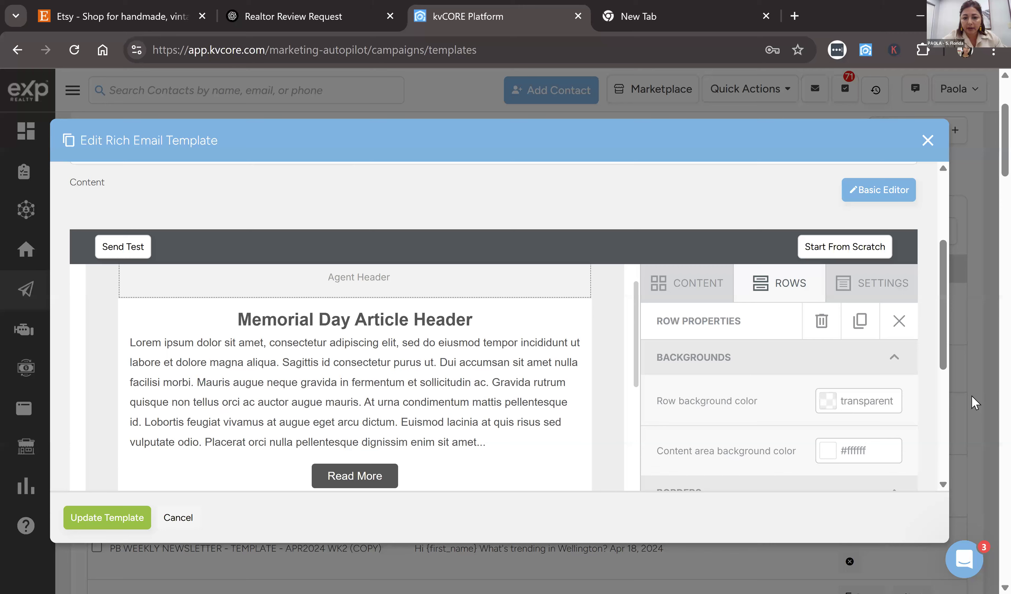
pyautogui.scroll(2, 974, 402)
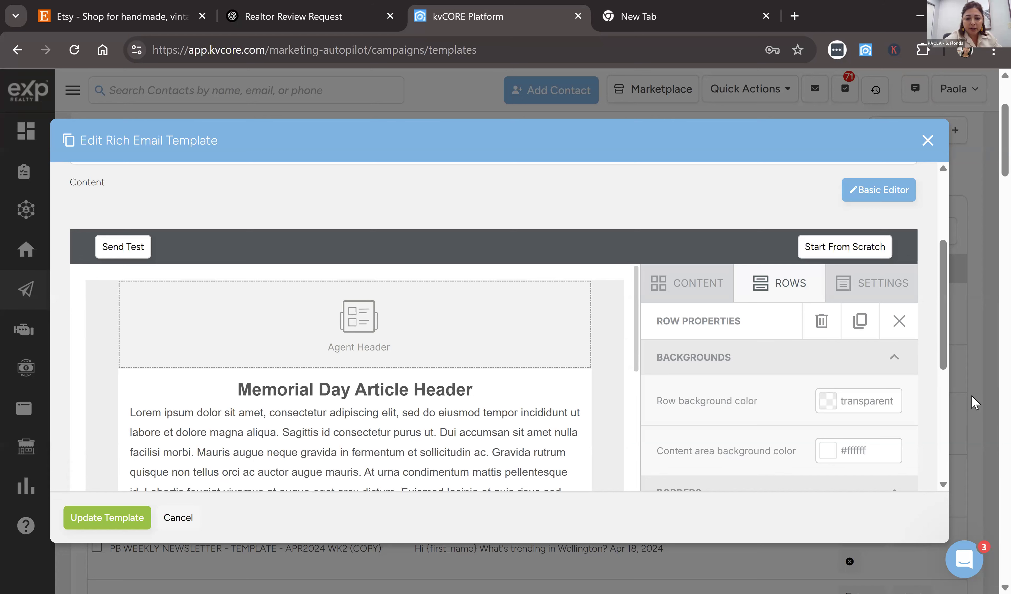
pyautogui.scroll(-1, 974, 402)
pyautogui.scroll(1, 974, 402)
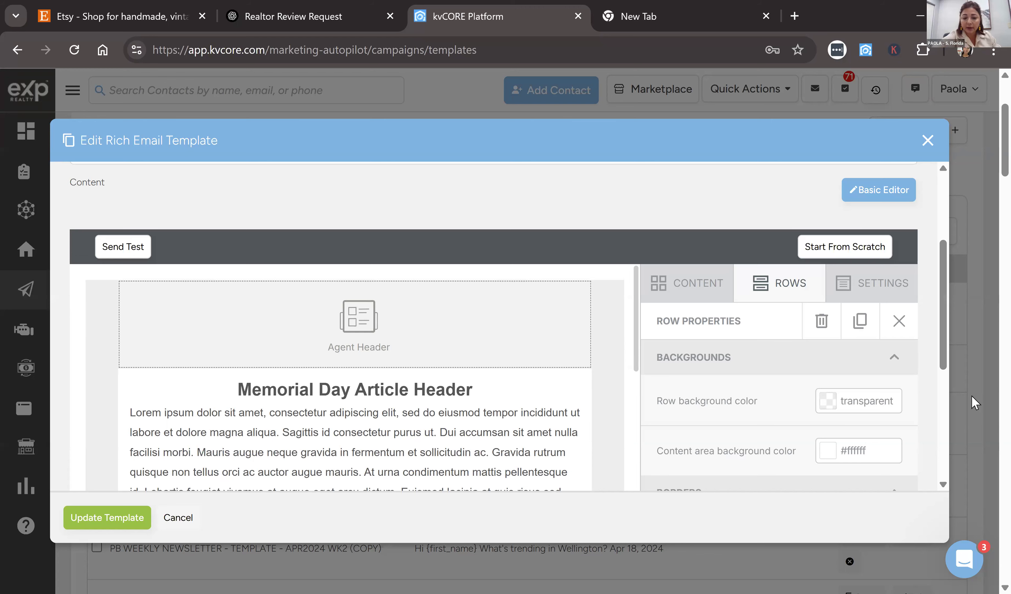
pyautogui.scroll(-15, 975, 402)
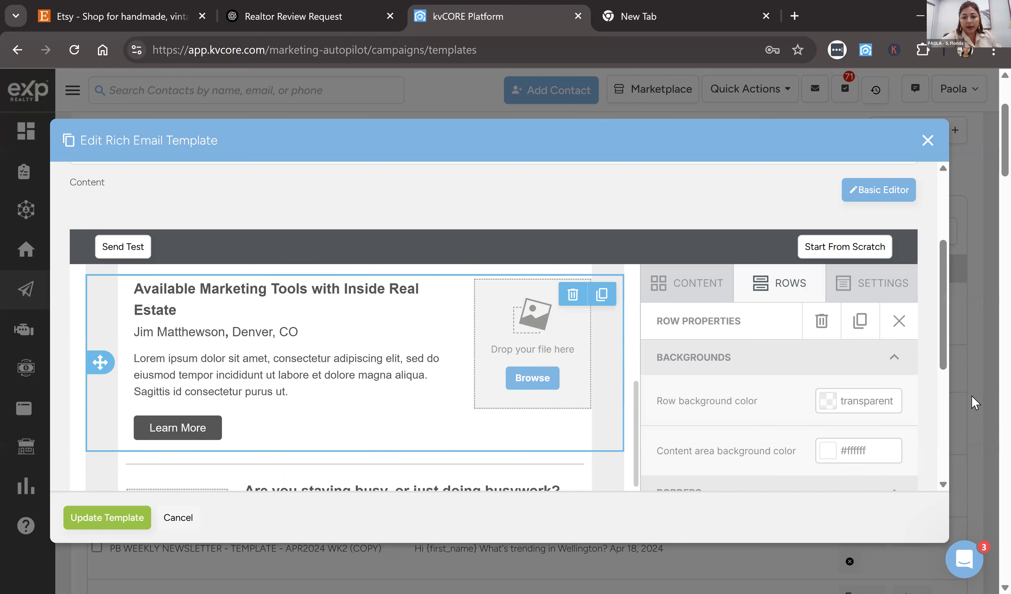
pyautogui.scroll(-3, 975, 402)
pyautogui.scroll(15, 974, 402)
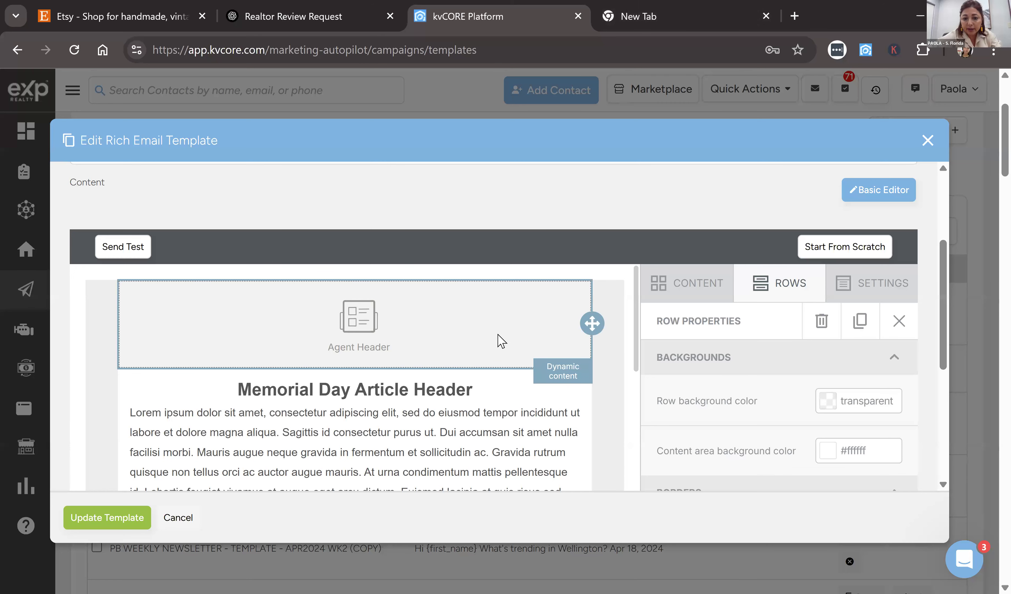
# Undo the last change to the newsletter layout and check the sections between the agent header and the footer.
pyautogui.hotkey('ctrl', 'z')
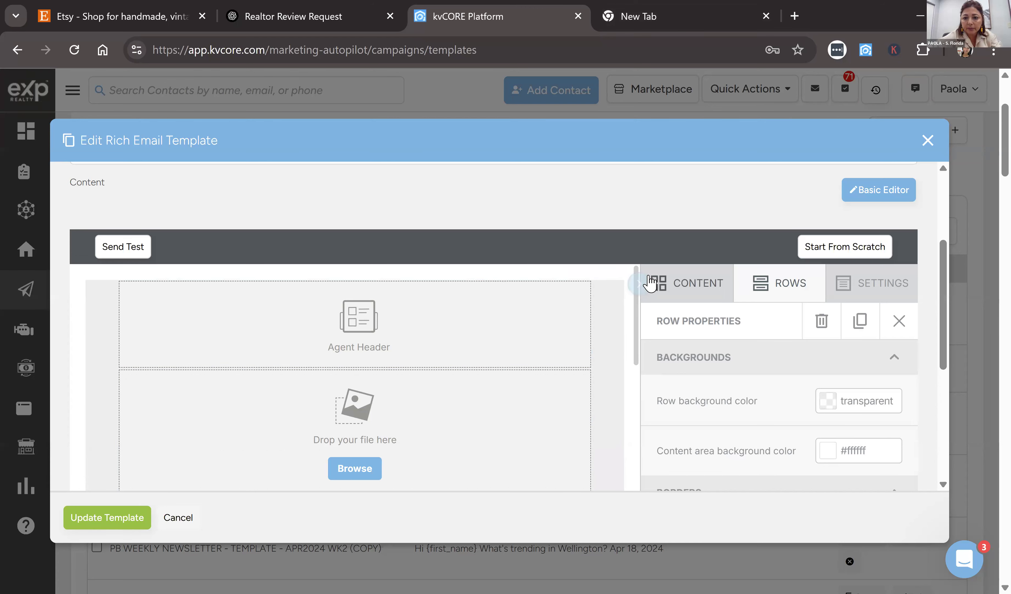
pyautogui.moveTo(637, 318); pyautogui.dragTo(648, 476)
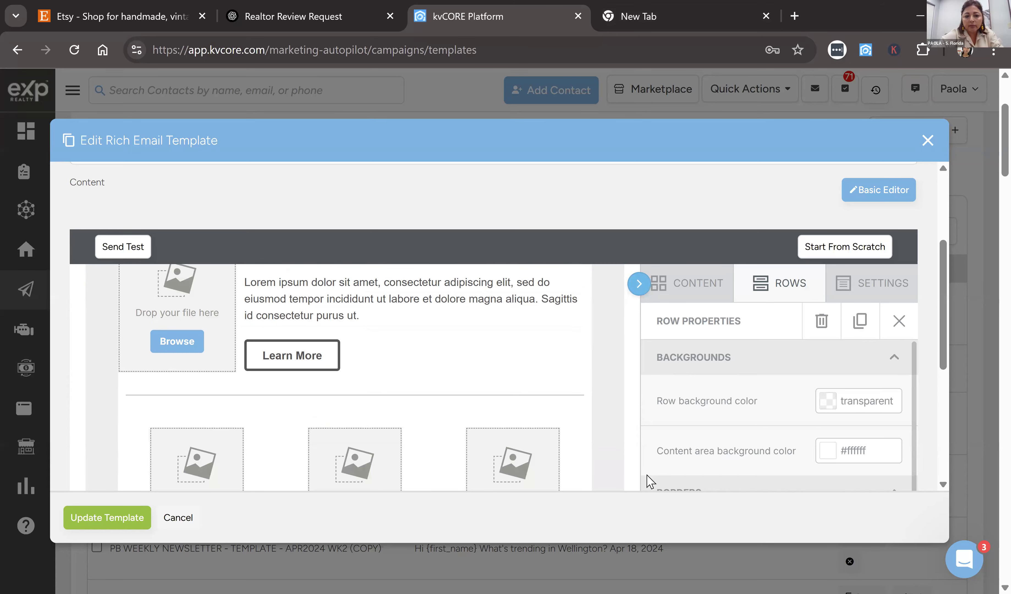
pyautogui.scroll(-3, 648, 476)
pyautogui.scroll(-5, 647, 476)
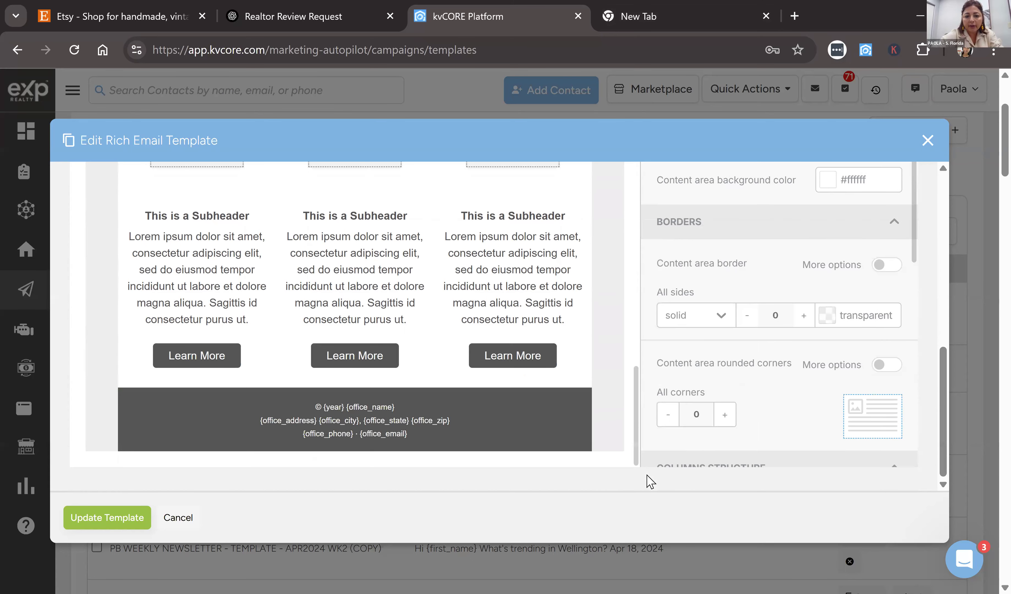
pyautogui.scroll(-2, 649, 482)
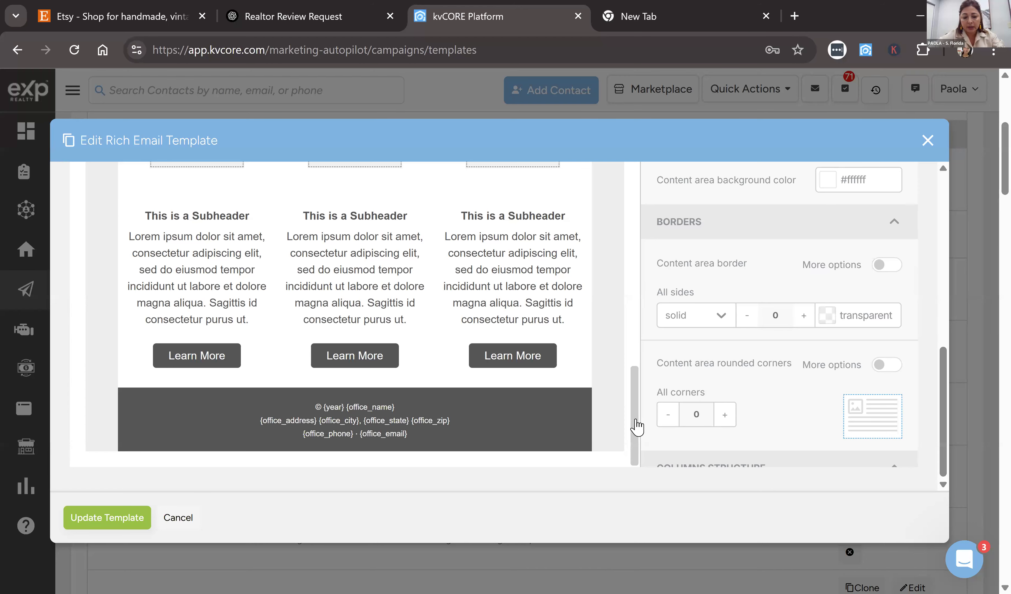
pyautogui.moveTo(637, 426); pyautogui.dragTo(636, 317)
pyautogui.moveTo(637, 300); pyautogui.dragTo(637, 157)
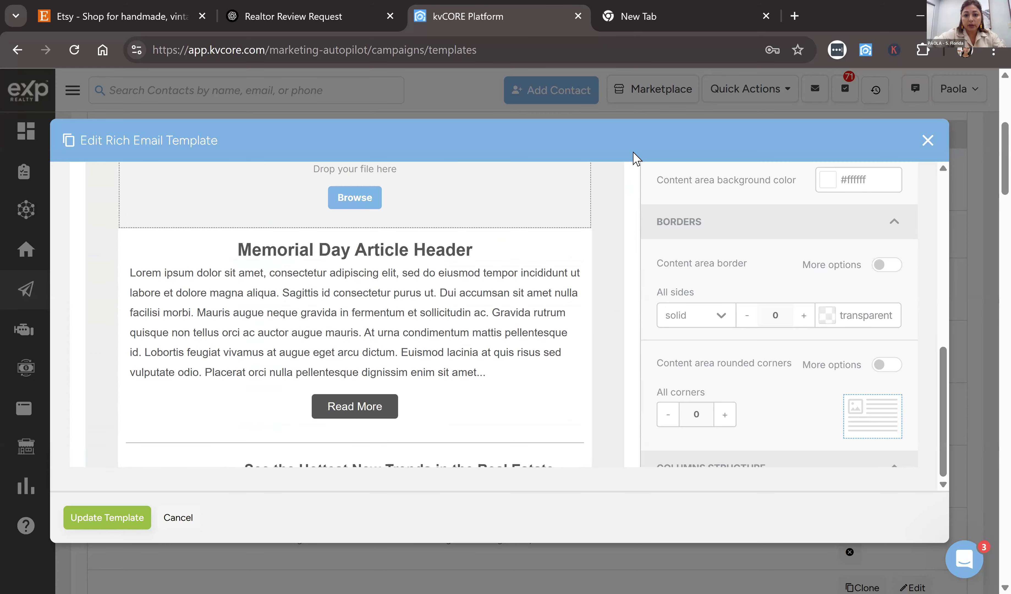
pyautogui.scroll(3, 633, 153)
pyautogui.scroll(-12, 138, 444)
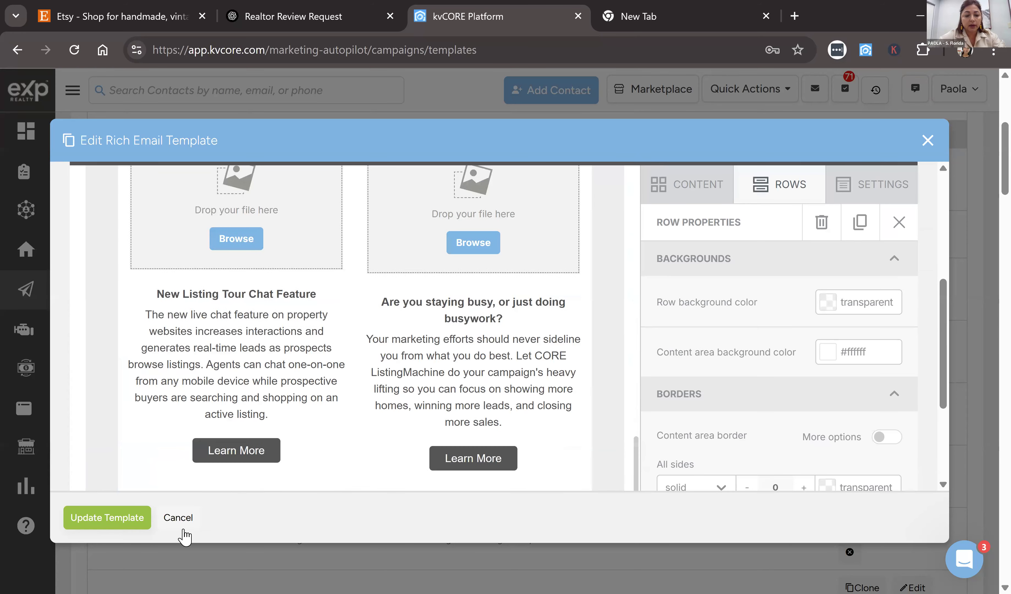
# Cancel editing the KV Newsletter 2024 template without saving and start a contact search.
pyautogui.click(187, 512)
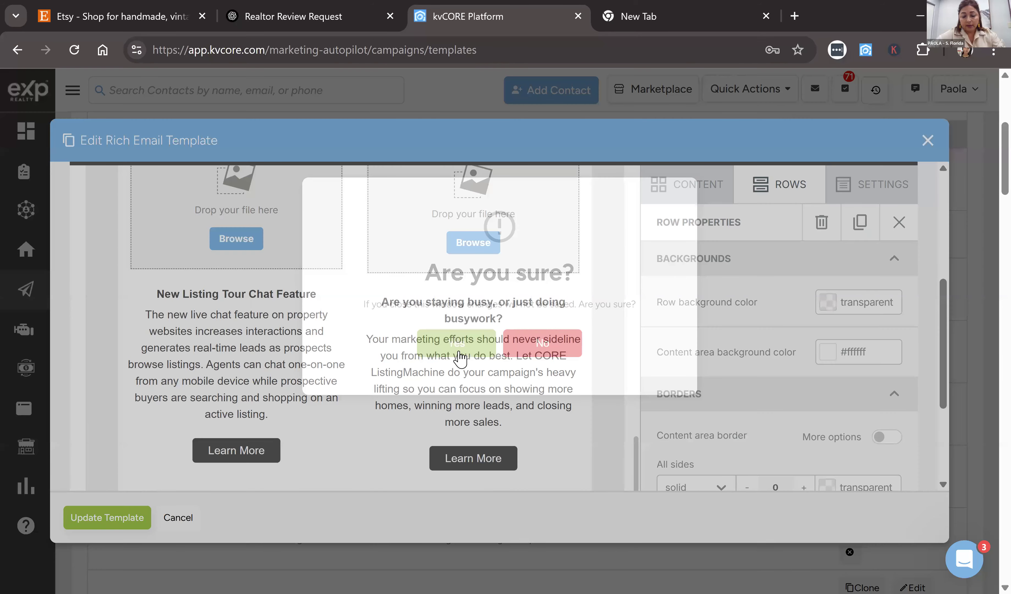
pyautogui.click(459, 345)
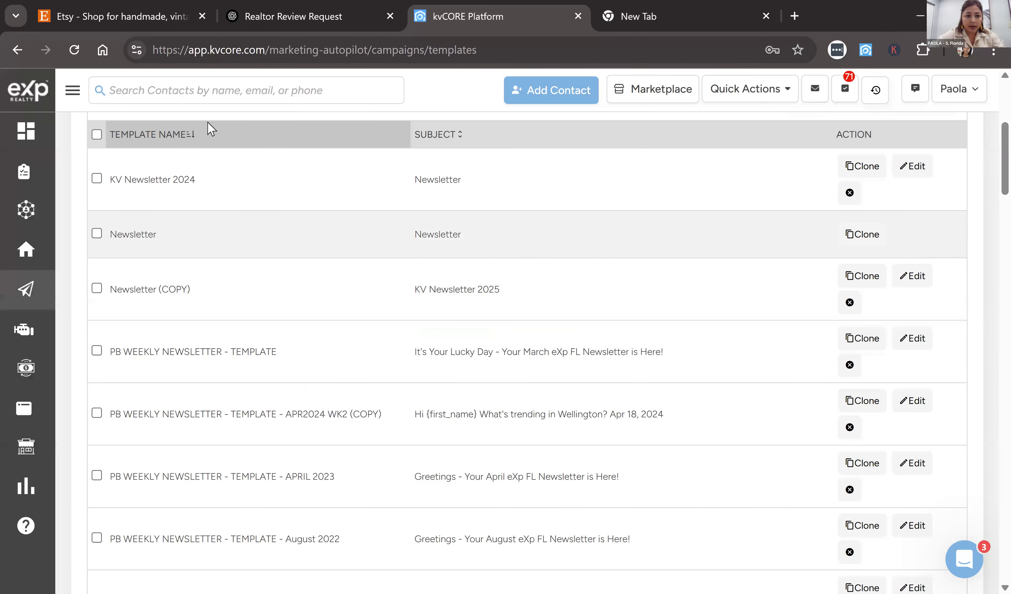
pyautogui.click(211, 91)
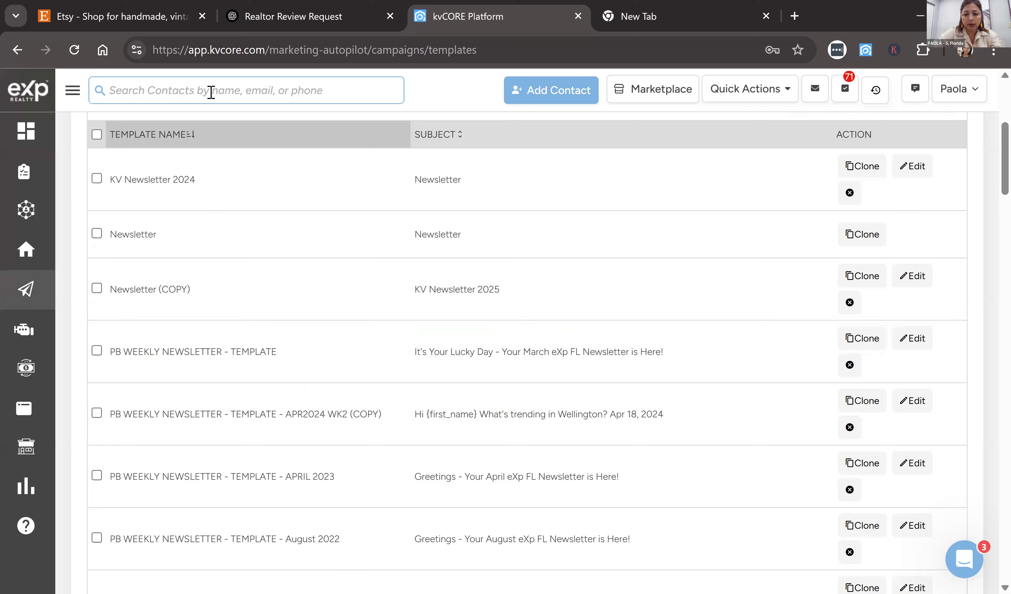
pyautogui.write('MAR')
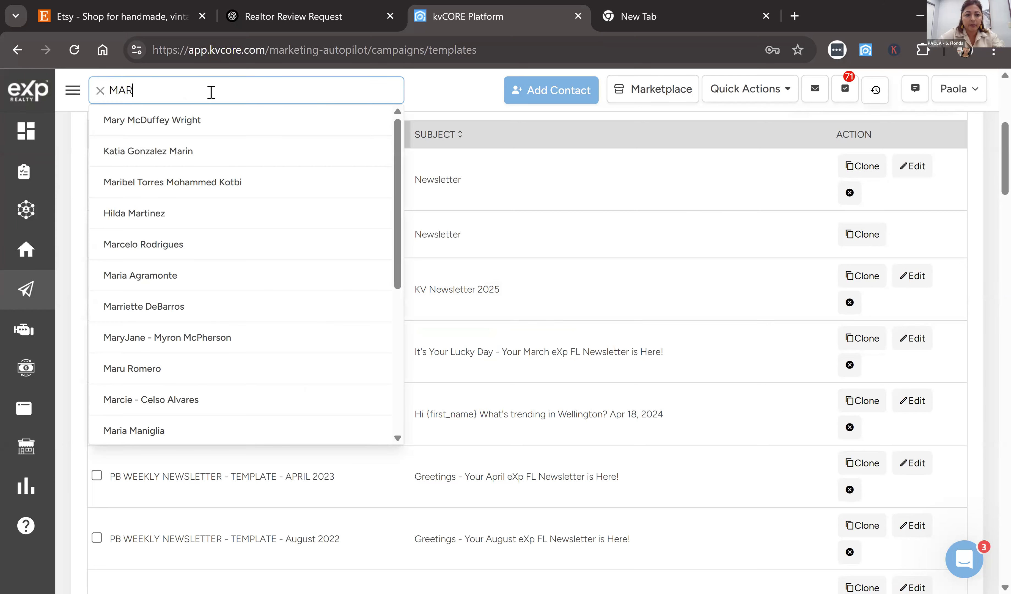
pyautogui.write('2025')
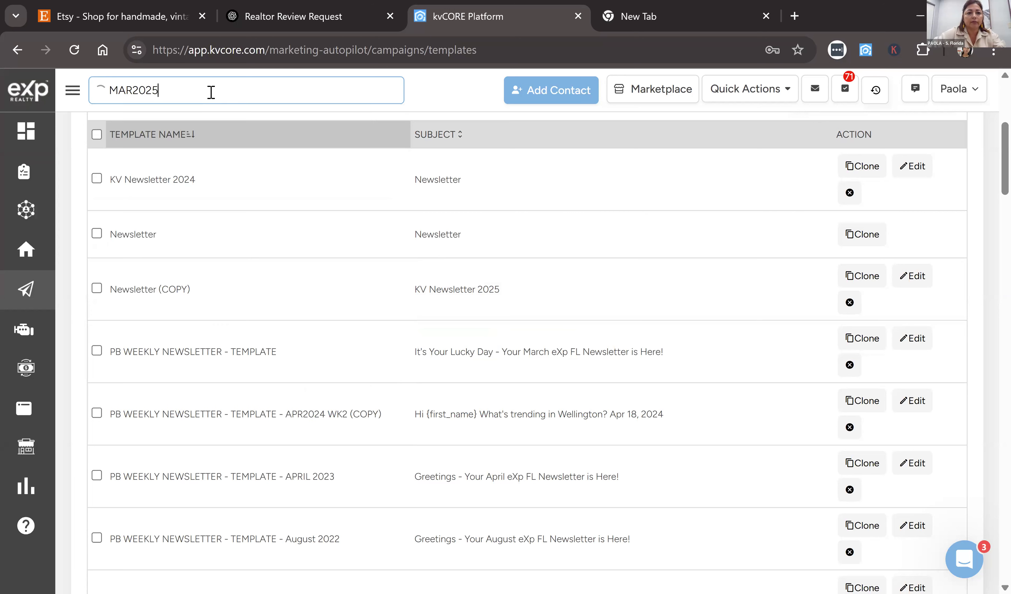
pyautogui.hotkey('ctrl', 'a')
pyautogui.press('BackSpace')
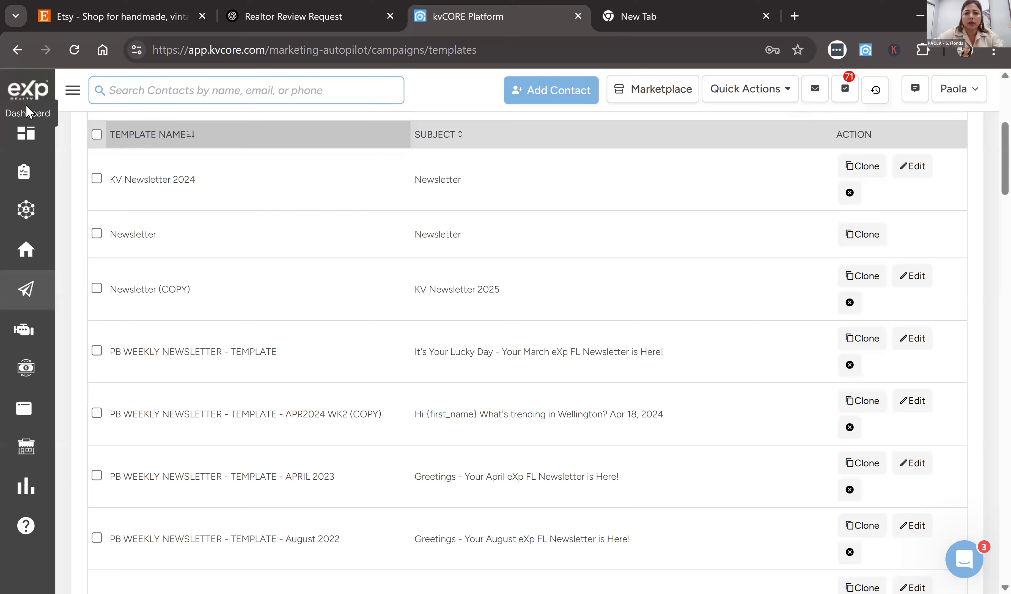
# Search the email templates for MAR2025 instead of NEWS.
pyautogui.scroll(5, 480, 206)
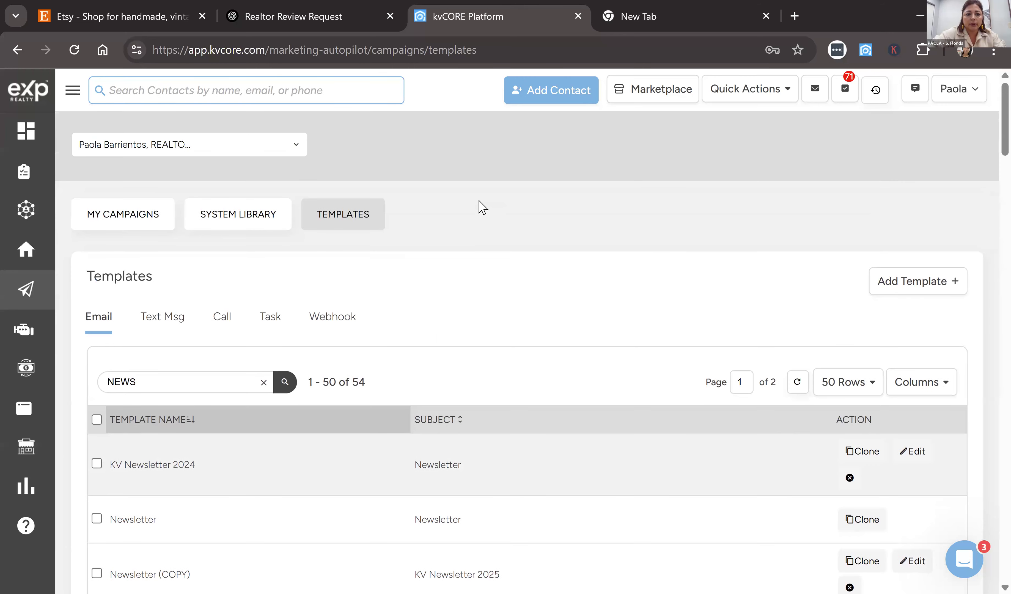
pyautogui.click(208, 385)
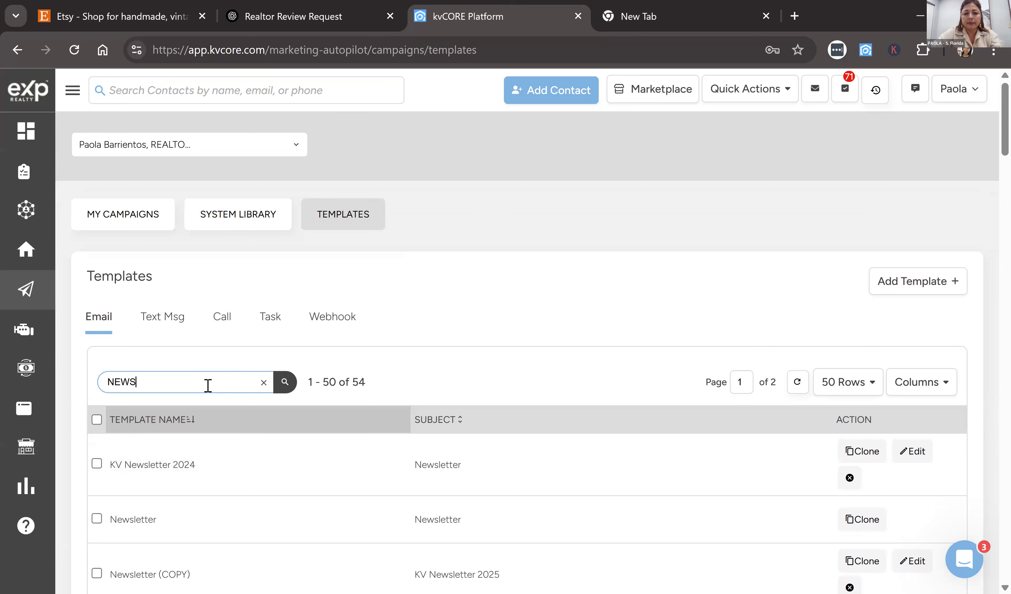
pyautogui.press('BackSpace')
pyautogui.press('BackSpace')
pyautogui.press('BackSpace')
pyautogui.press('BackSpace')
pyautogui.write('MAR2')
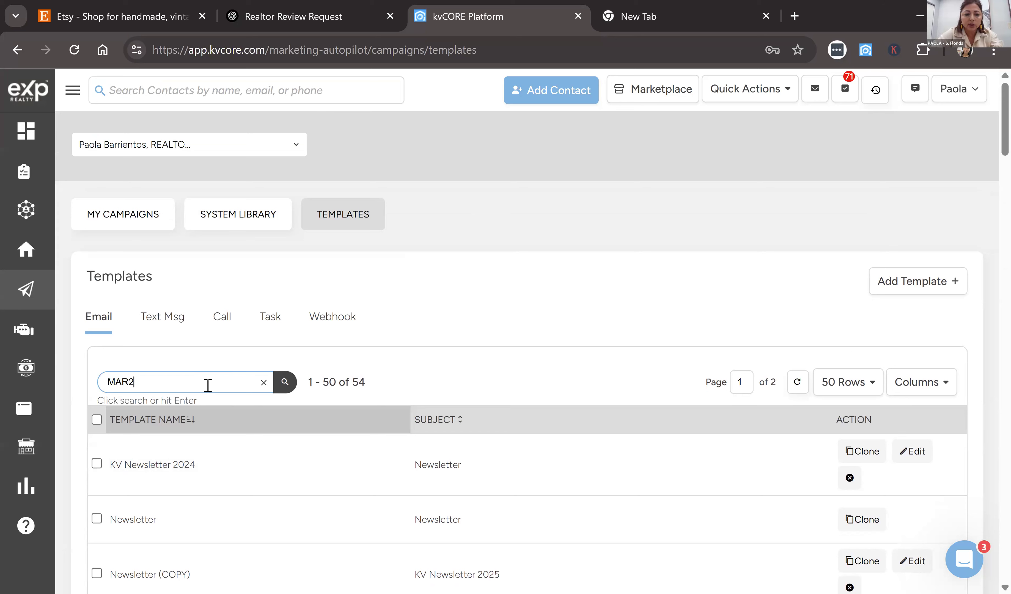
pyautogui.write('5')
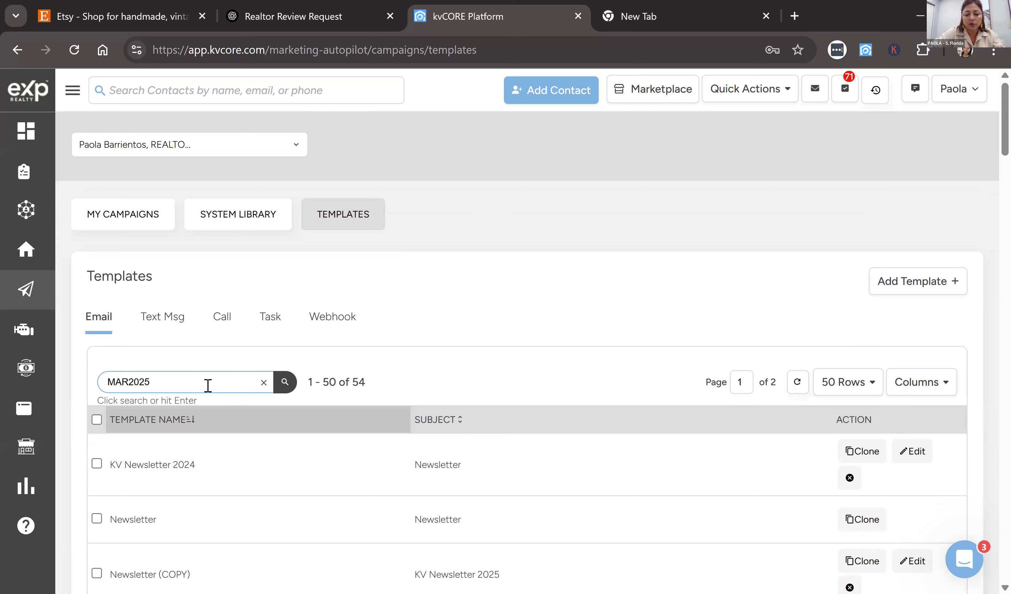
pyautogui.press('Return')
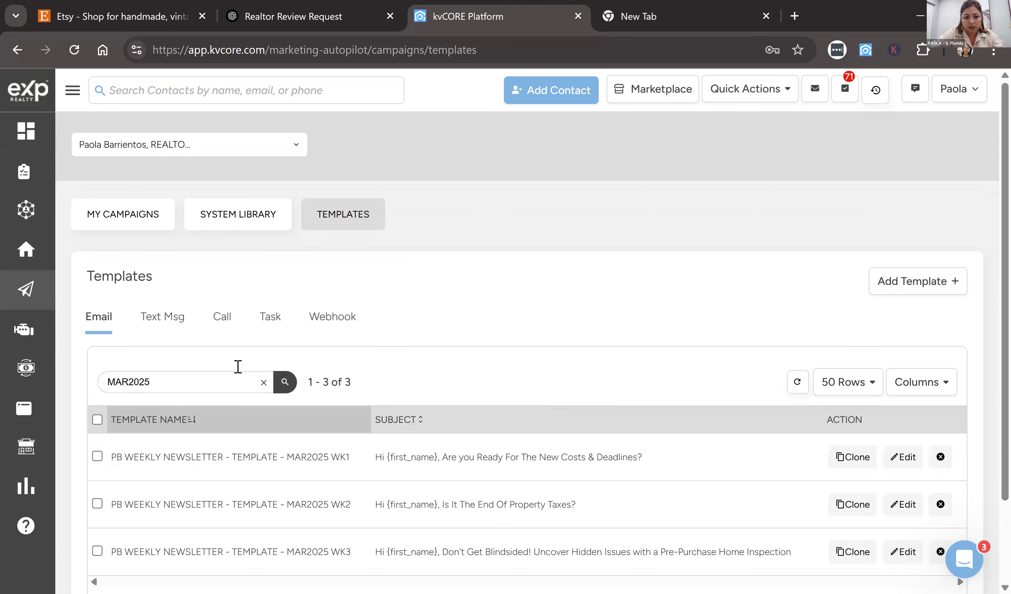
# Start a clone of the MAR2025 WK3 newsletter template and name it "PB WEEKLY NEWSLETTER - TEMPLATE - MAR2025 WK4".
pyautogui.scroll(-2, 513, 367)
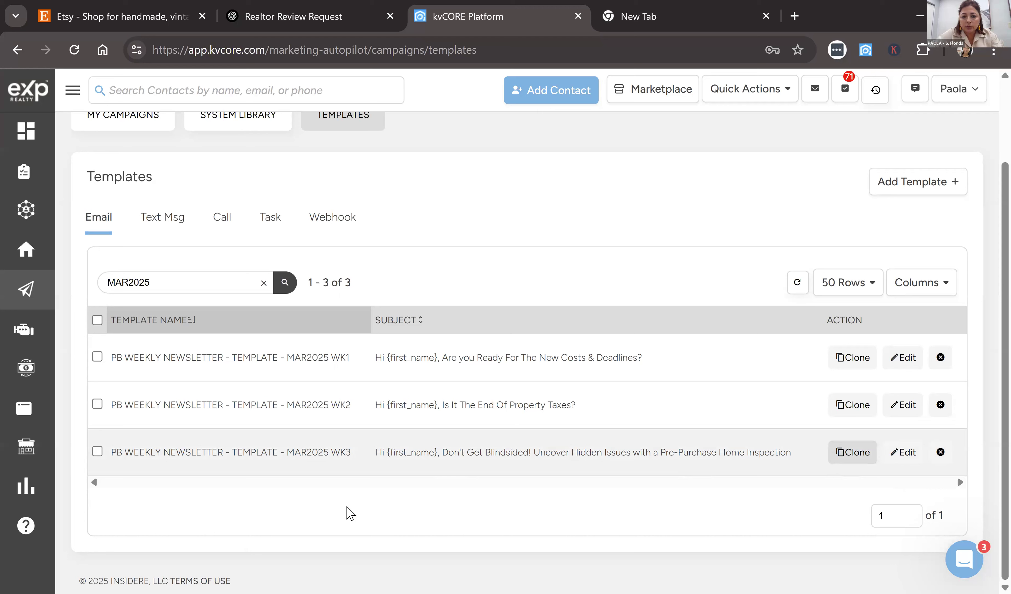
pyautogui.click(97, 452)
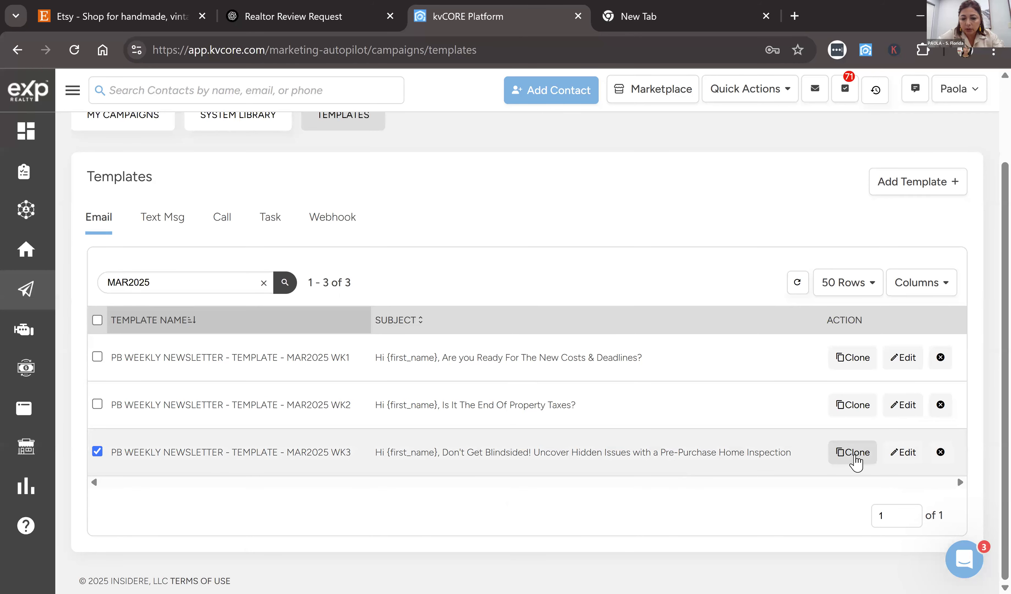
pyautogui.click(854, 457)
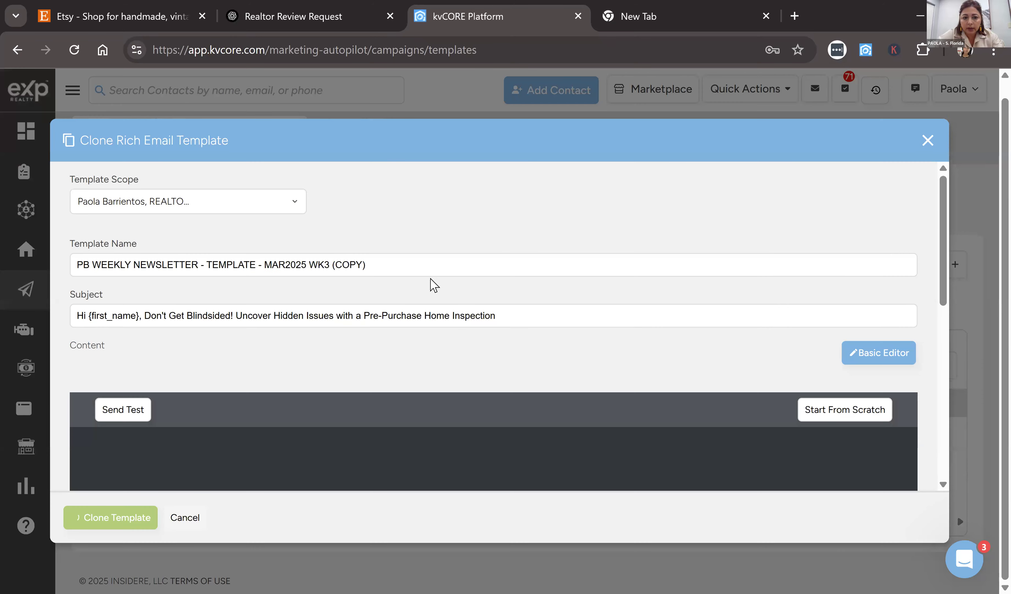
pyautogui.moveTo(475, 265); pyautogui.dragTo(323, 258)
pyautogui.write('R')
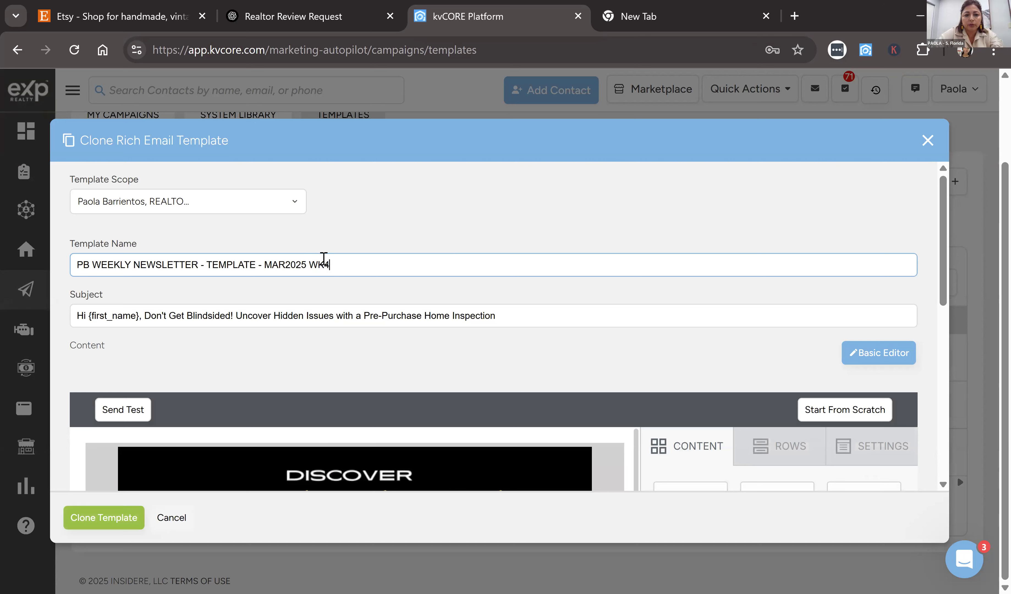
# Set the cloned template's subject to "Hi {first_name}, TEST WK 4", keeping the greeting placeholder.
pyautogui.click(565, 314)
pyautogui.moveTo(191, 315); pyautogui.dragTo(147, 314)
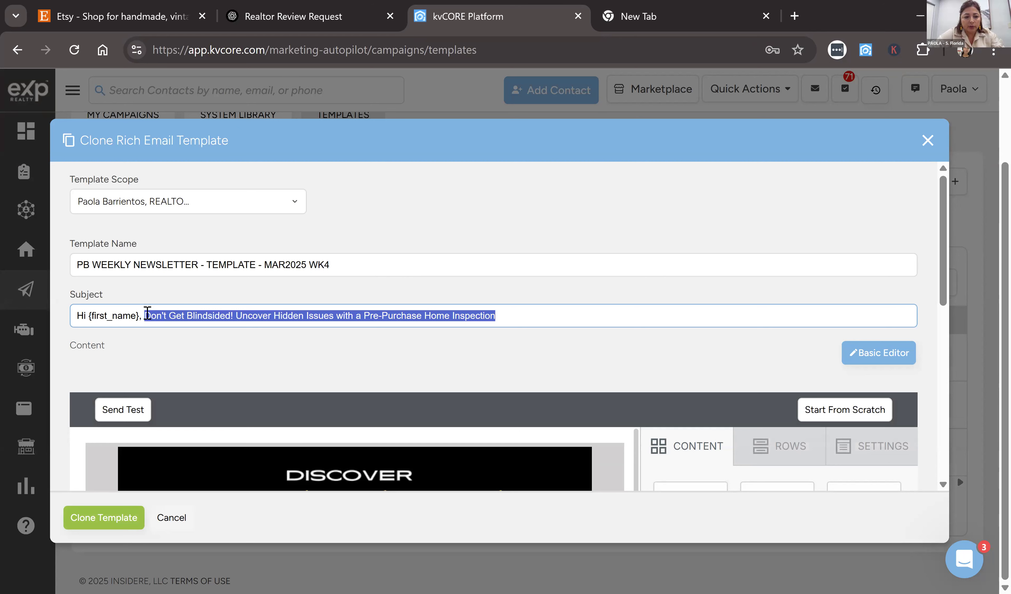
pyautogui.press('BackSpace')
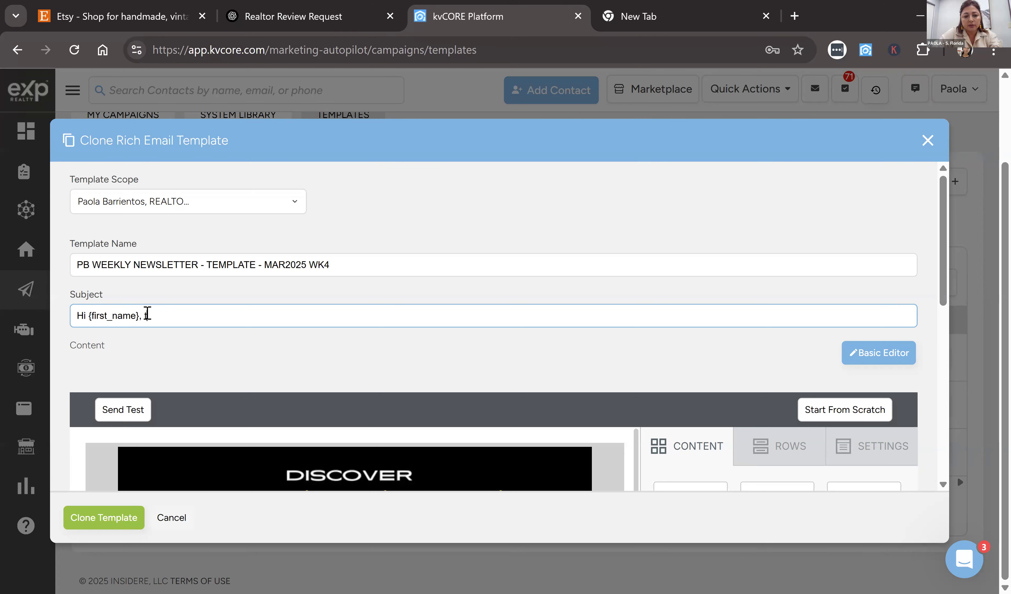
pyautogui.press('BackSpace')
pyautogui.press('BackSpace')
pyautogui.press('BackSpace')
pyautogui.press('BackSpace')
pyautogui.write('TES')
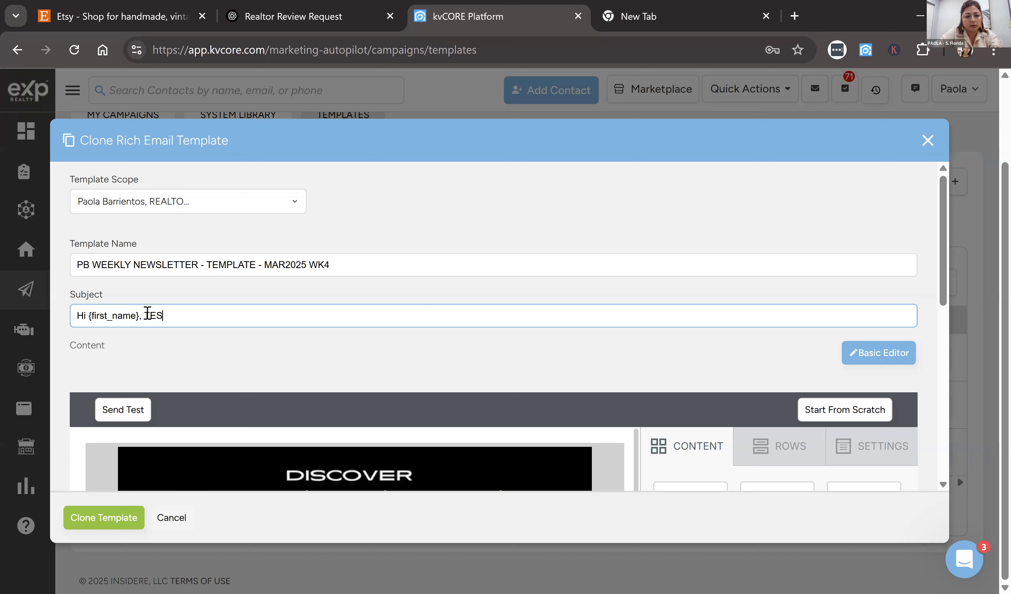
pyautogui.write('T WK 4')
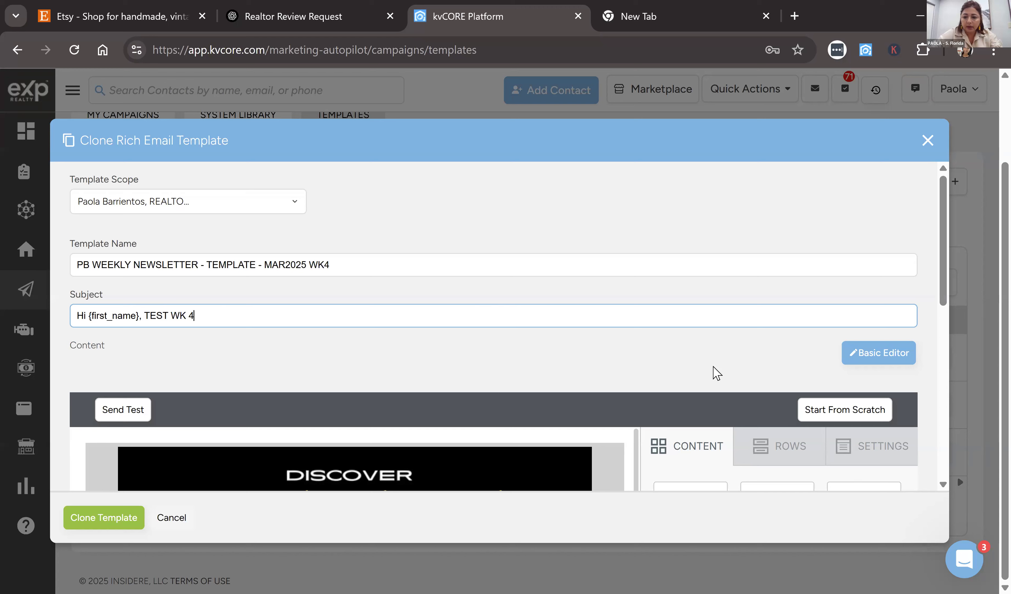
# Check the header and home inspection article carried over into the cloned newsletter and save the clone.
pyautogui.scroll(-3, 717, 373)
pyautogui.scroll(-4, 717, 373)
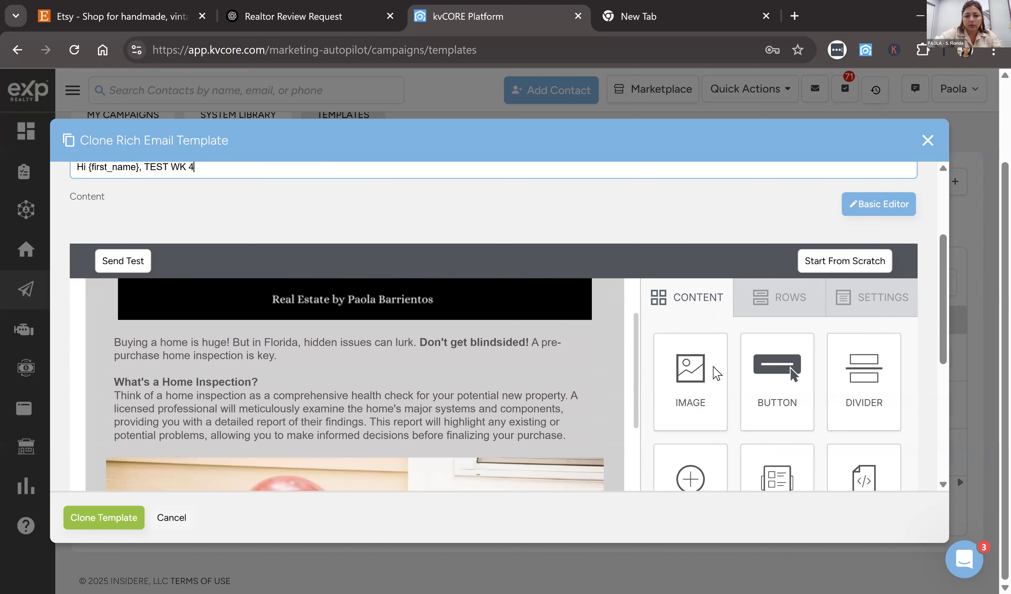
pyautogui.scroll(-6, 717, 372)
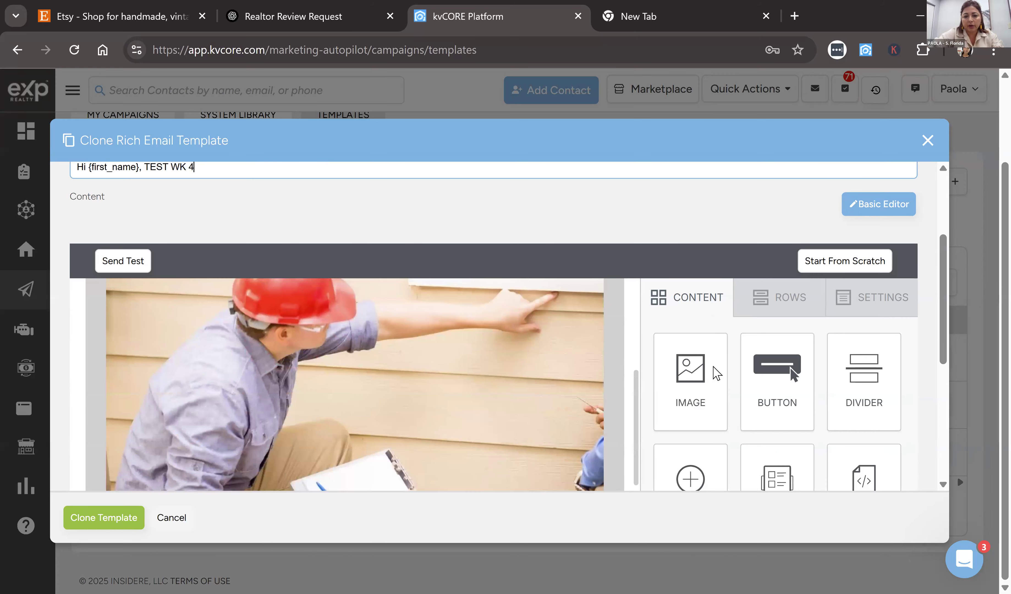
pyautogui.scroll(12, 717, 372)
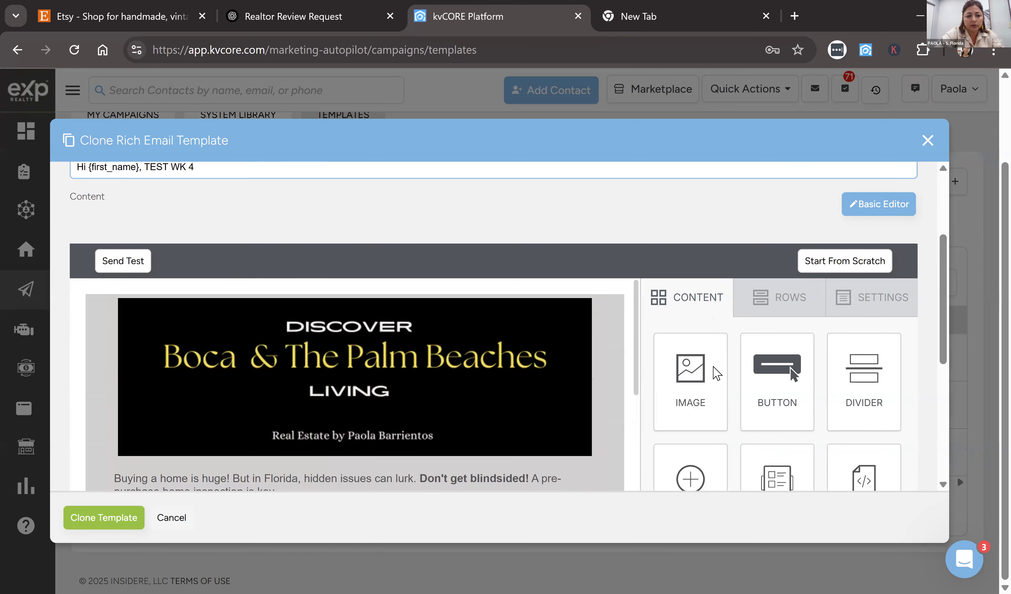
pyautogui.press('Return')
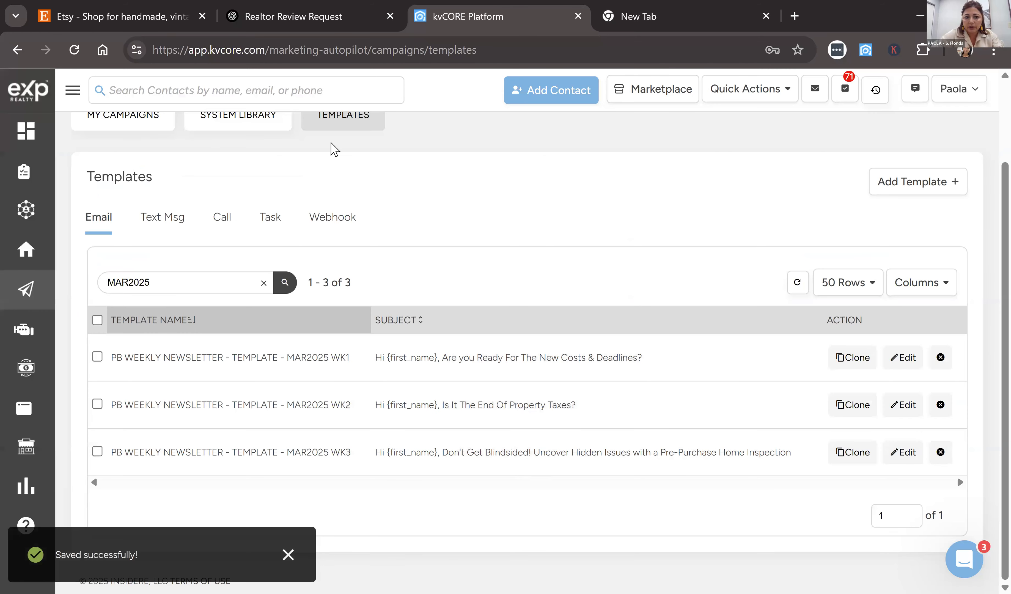
# Reload the templates page and search the email templates for MAR2025 again.
pyautogui.click(74, 50)
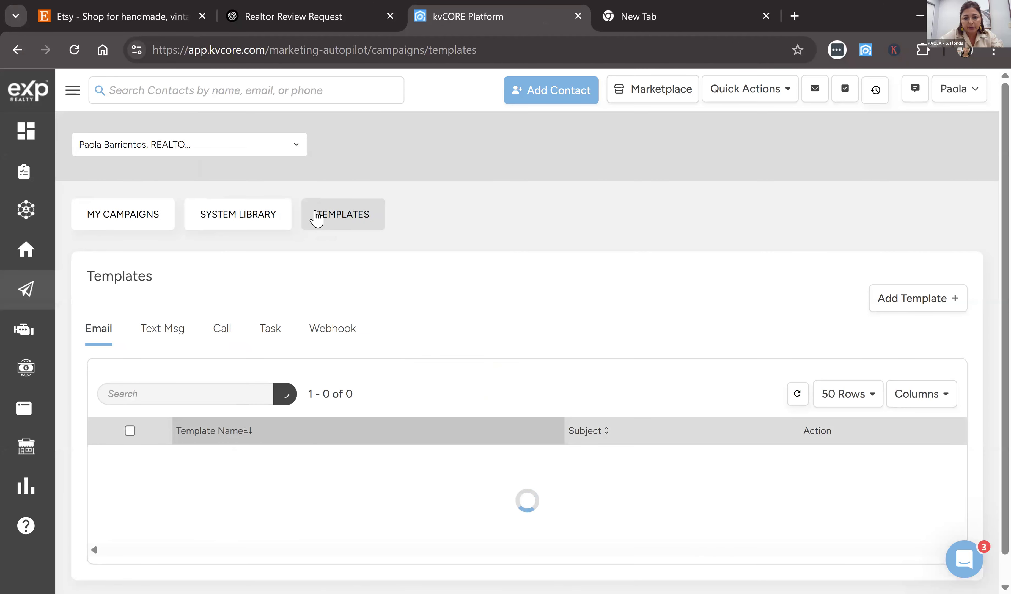
pyautogui.click(192, 402)
pyautogui.write('MAR')
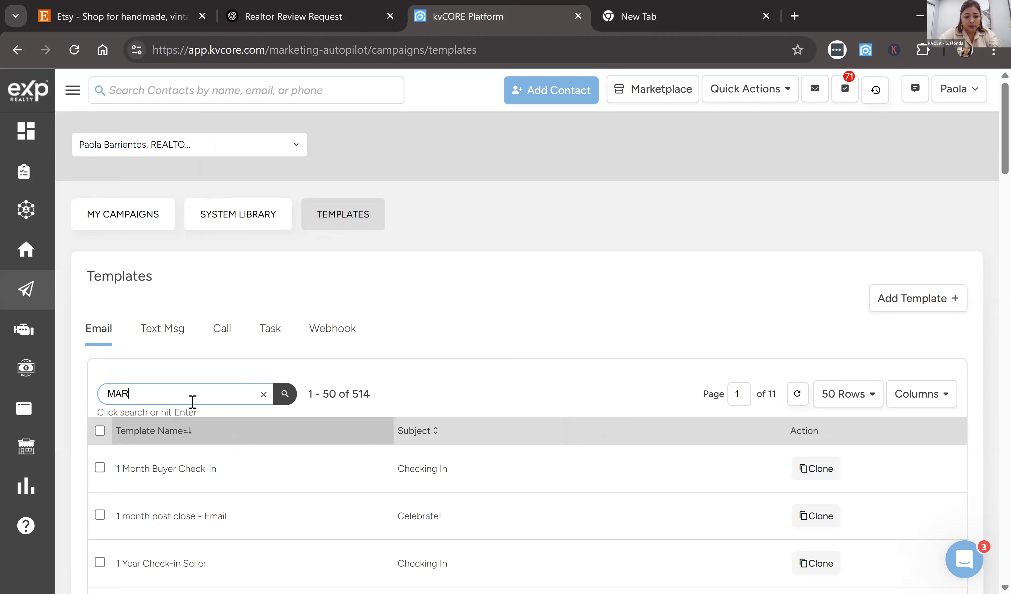
pyautogui.write('205')
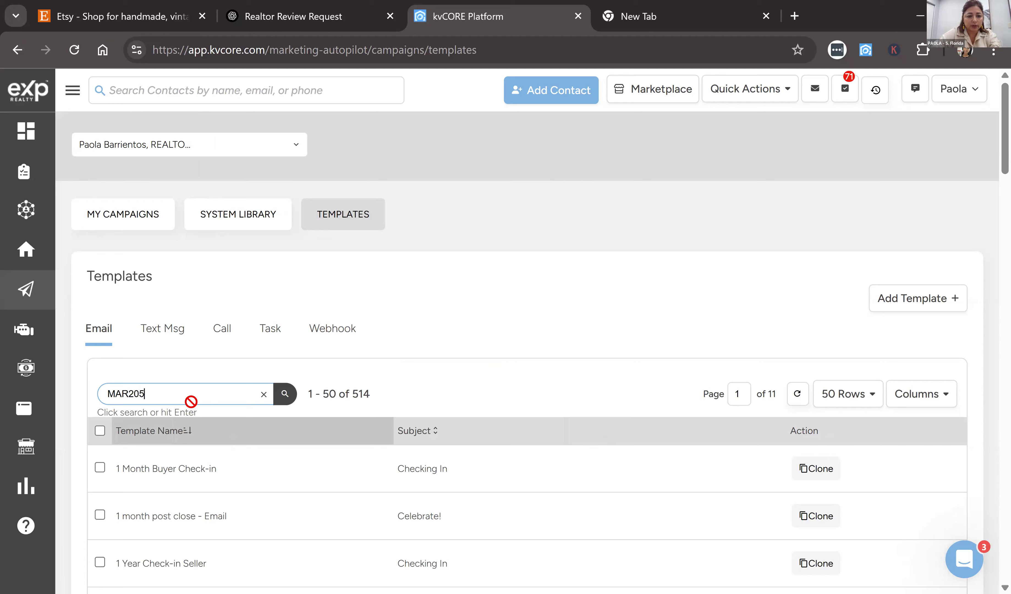
pyautogui.press('BackSpace')
pyautogui.press('Return')
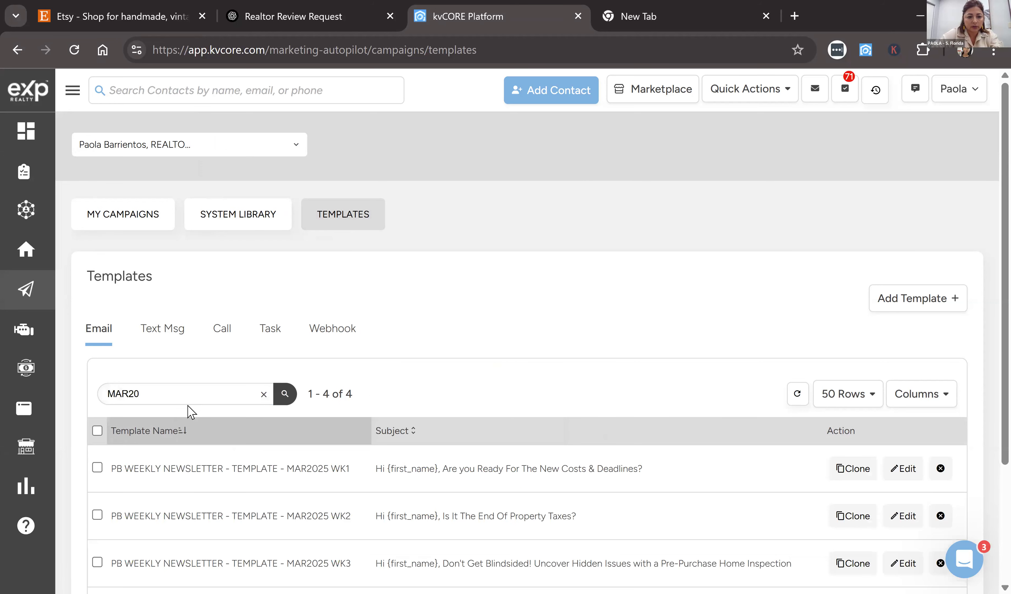
pyautogui.click(187, 394)
pyautogui.write('25')
pyautogui.press('Return')
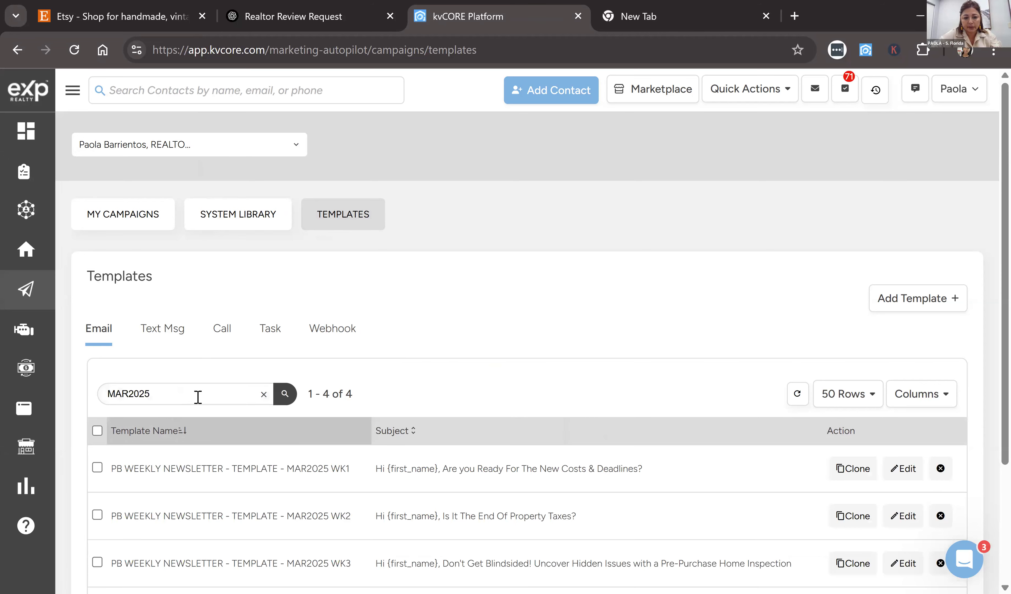
# Select the MAR2025 WK4 newsletter template and open it for editing at its subject and content area.
pyautogui.scroll(-3, 198, 397)
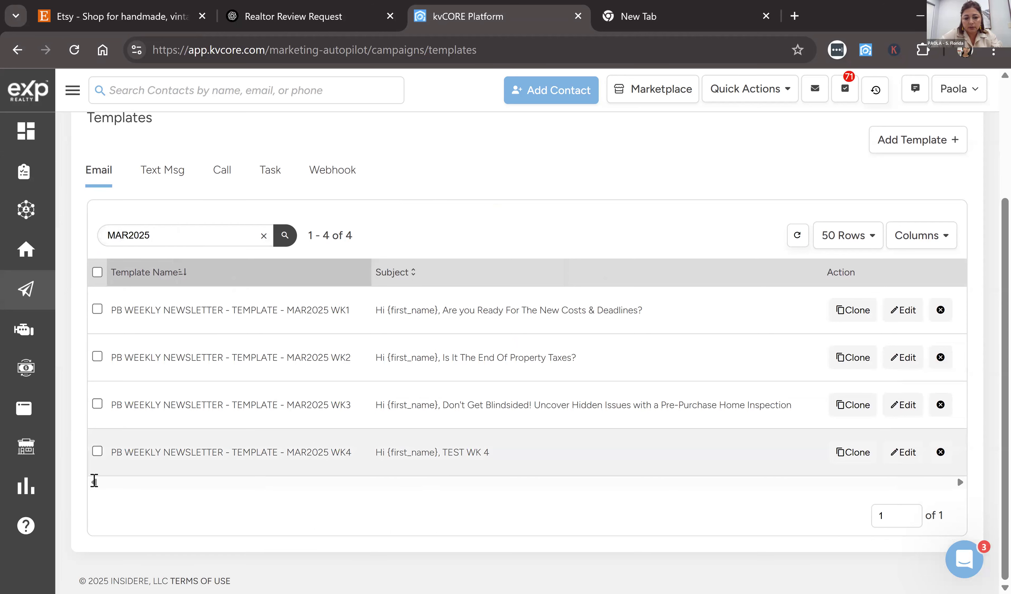
pyautogui.click(97, 452)
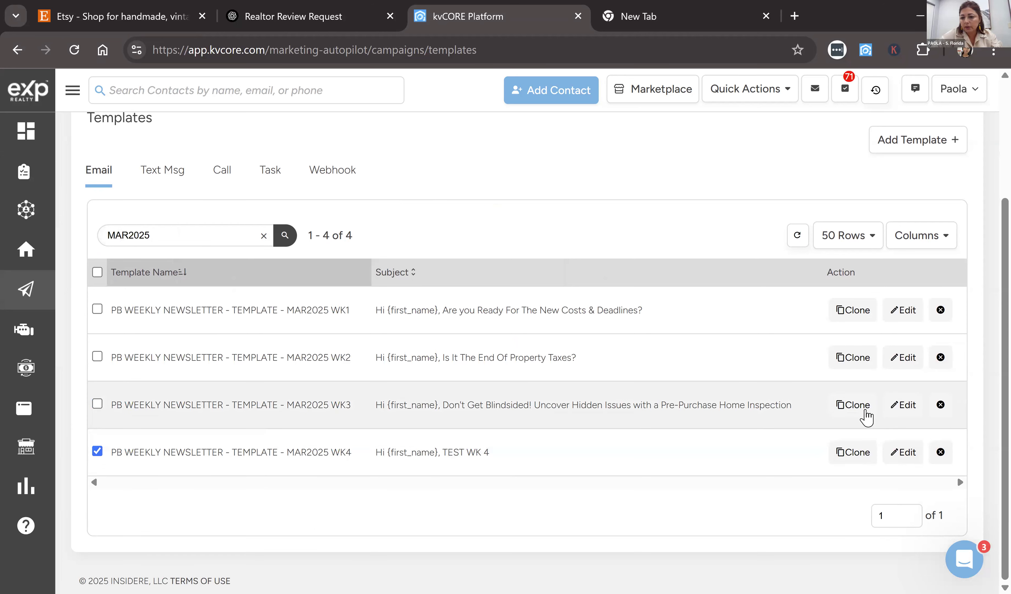
pyautogui.click(904, 453)
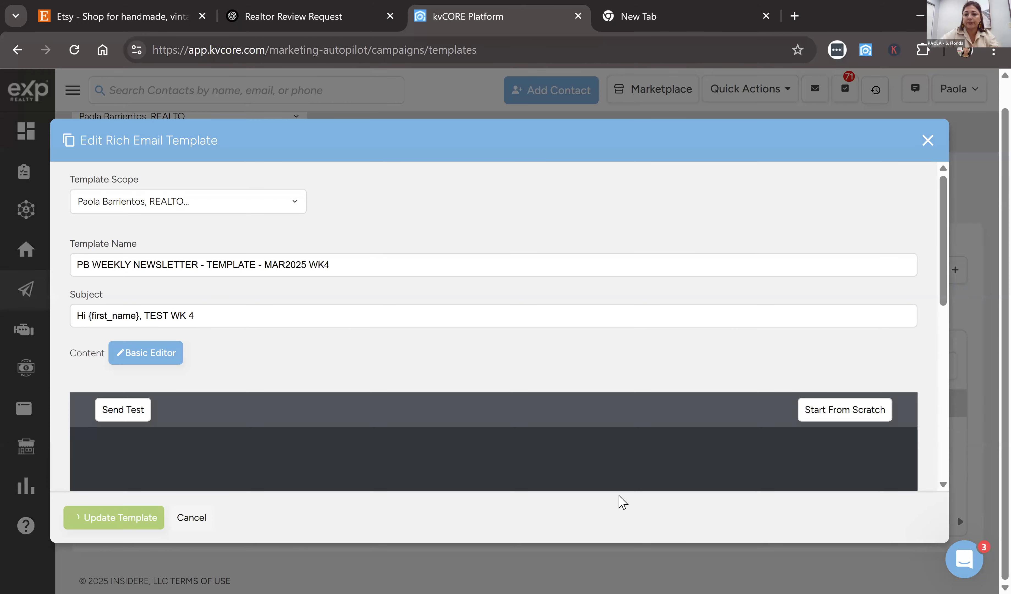
pyautogui.scroll(-5, 949, 283)
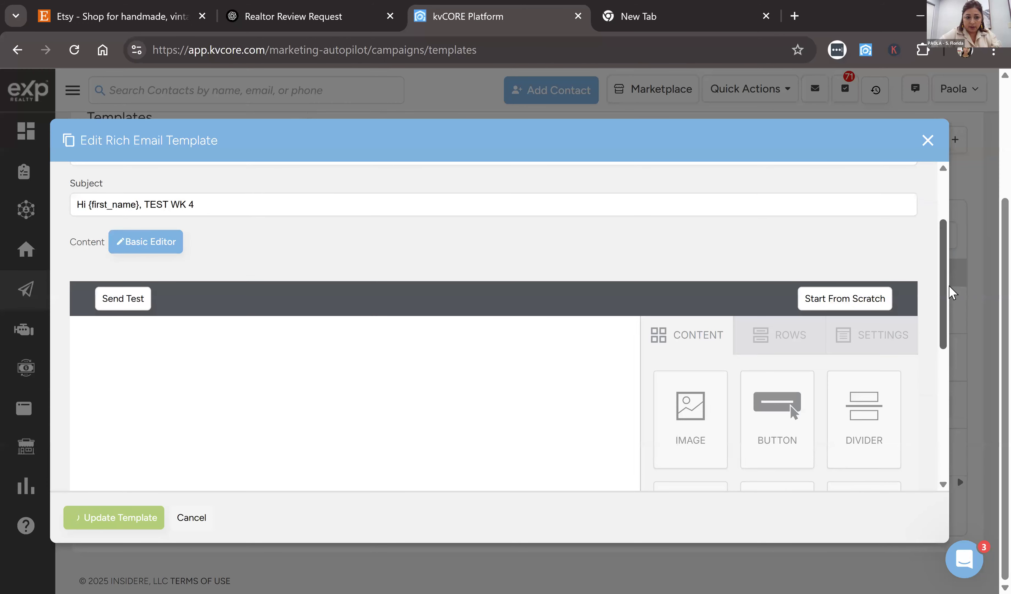
pyautogui.moveTo(950, 285)
pyautogui.mouseDown()
pyautogui.moveTo(951, 297)
pyautogui.moveTo(950, 284)
pyautogui.mouseUp()
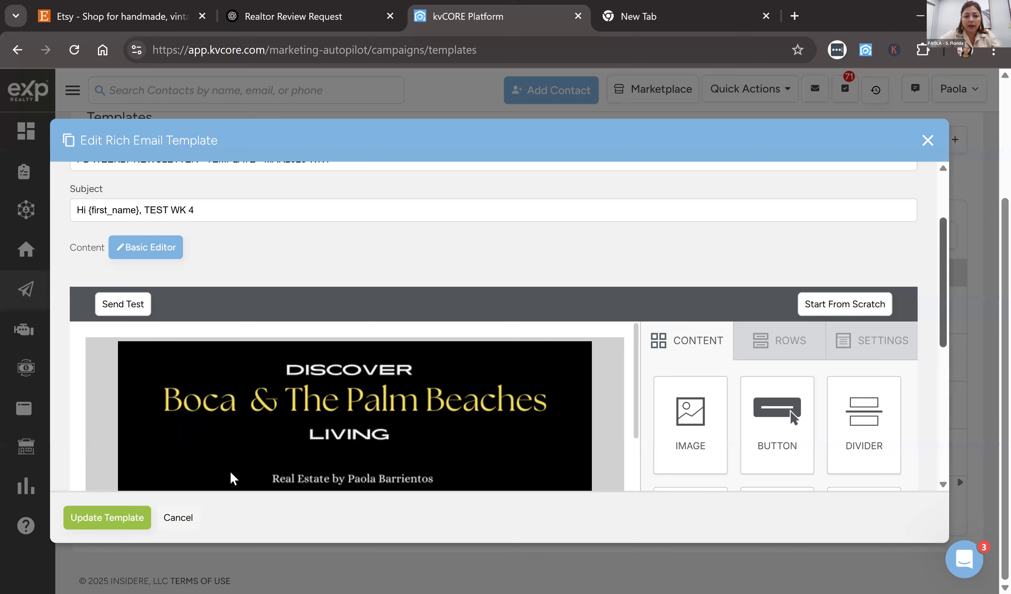
# Highlight the {first_name} placeholder in the subject line and review the newsletter's header, opening article and available content blocks.
pyautogui.moveTo(98, 210); pyautogui.dragTo(142, 210)
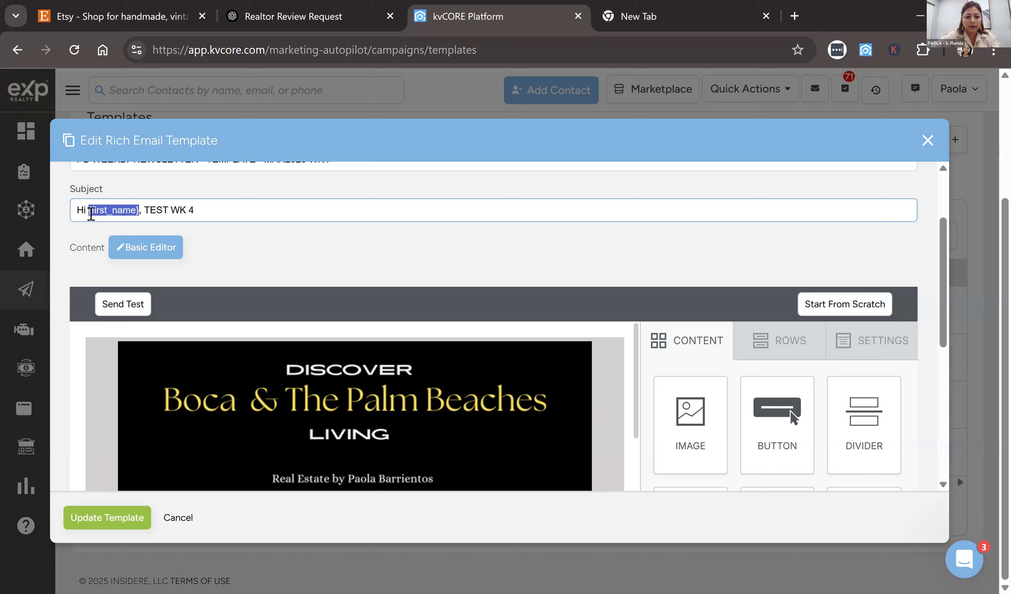
pyautogui.click(91, 213)
pyautogui.moveTo(88, 211); pyautogui.dragTo(141, 209)
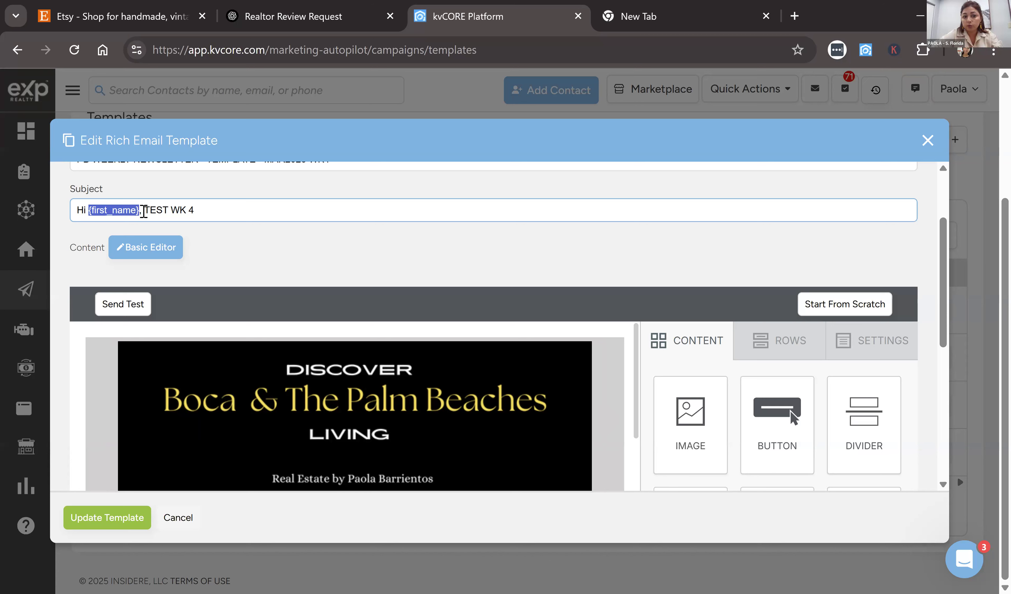
pyautogui.moveTo(140, 210); pyautogui.dragTo(87, 210)
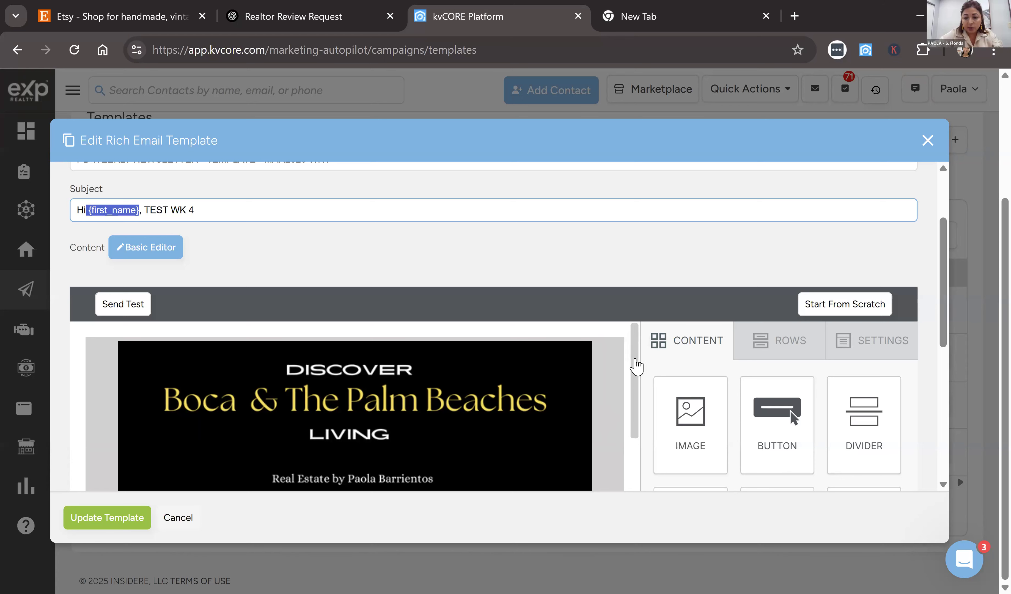
pyautogui.scroll(-1, 636, 377)
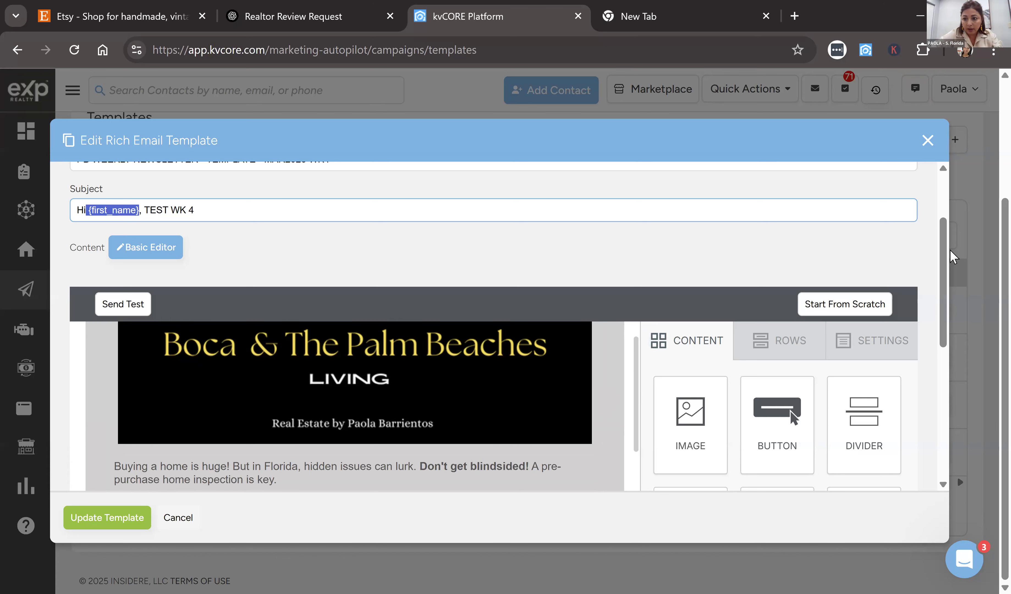
pyautogui.moveTo(947, 241); pyautogui.dragTo(948, 308)
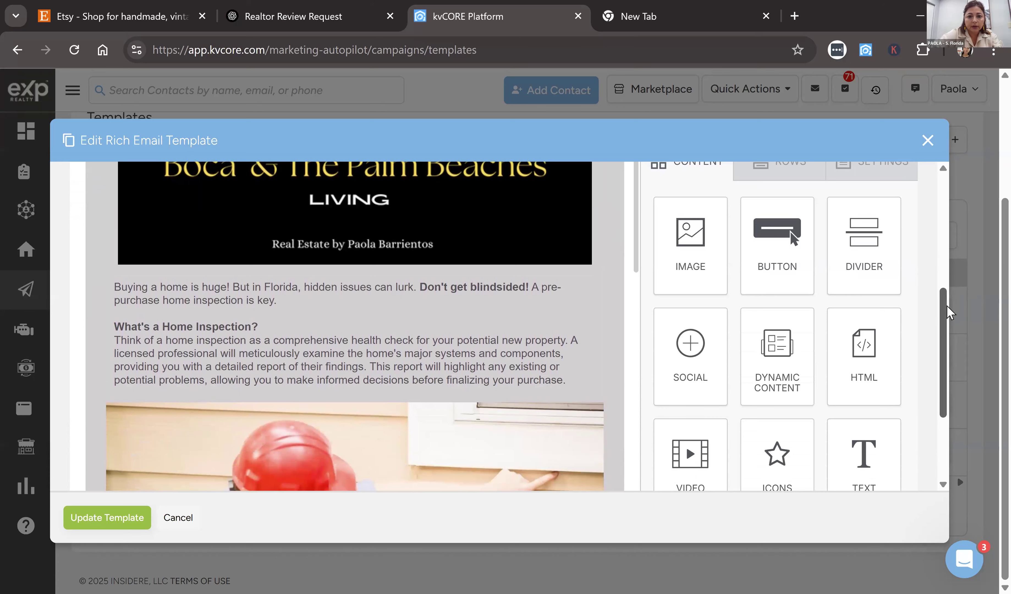
# Review the home inspection article from its opening text through the inspection and benefits lists to the P.S. video link.
pyautogui.scroll(1, 949, 312)
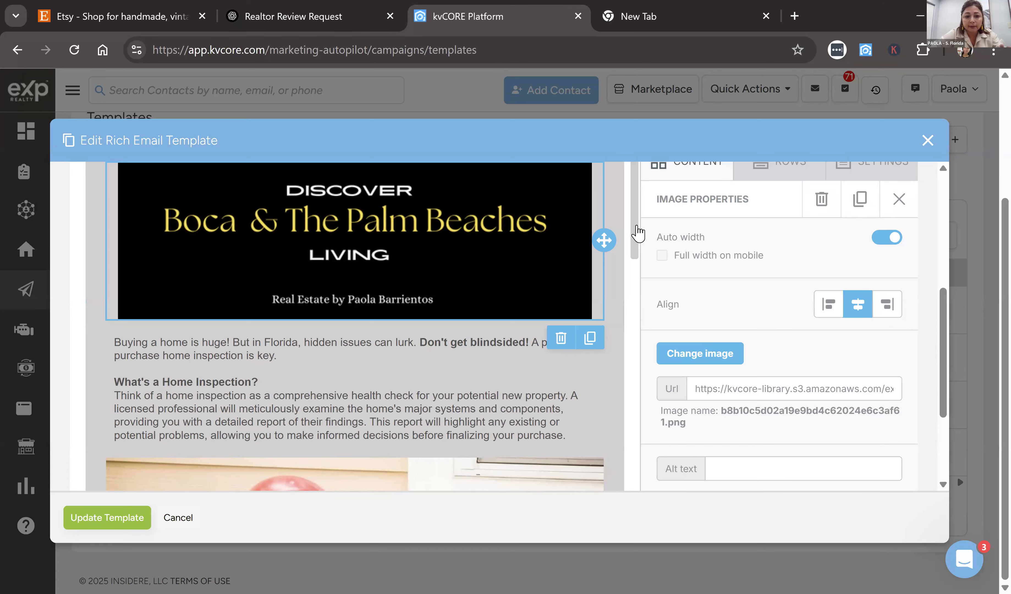
pyautogui.moveTo(637, 233); pyautogui.dragTo(635, 260)
pyautogui.click(160, 278)
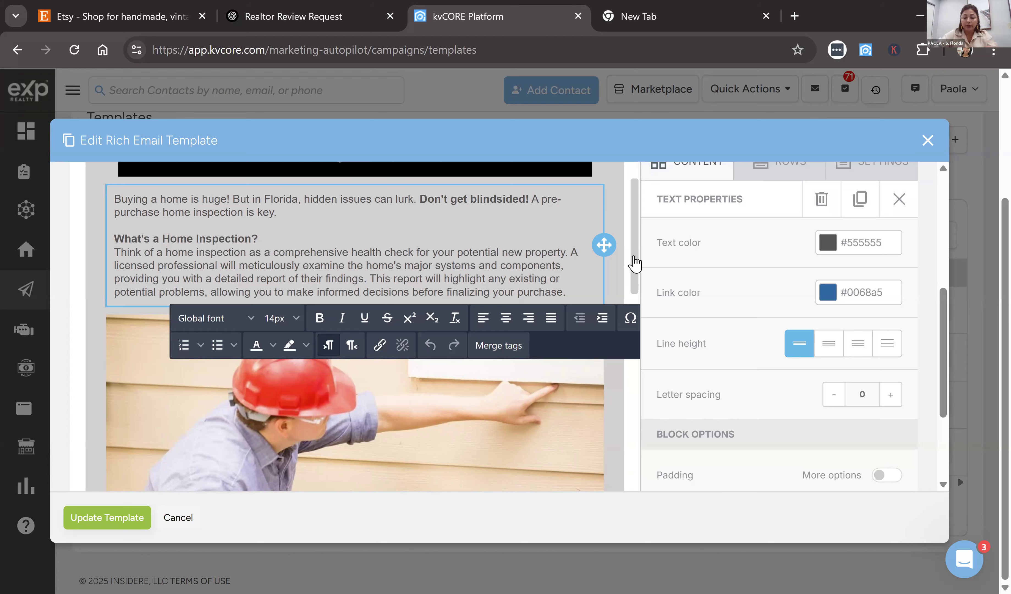
pyautogui.moveTo(637, 271); pyautogui.dragTo(636, 402)
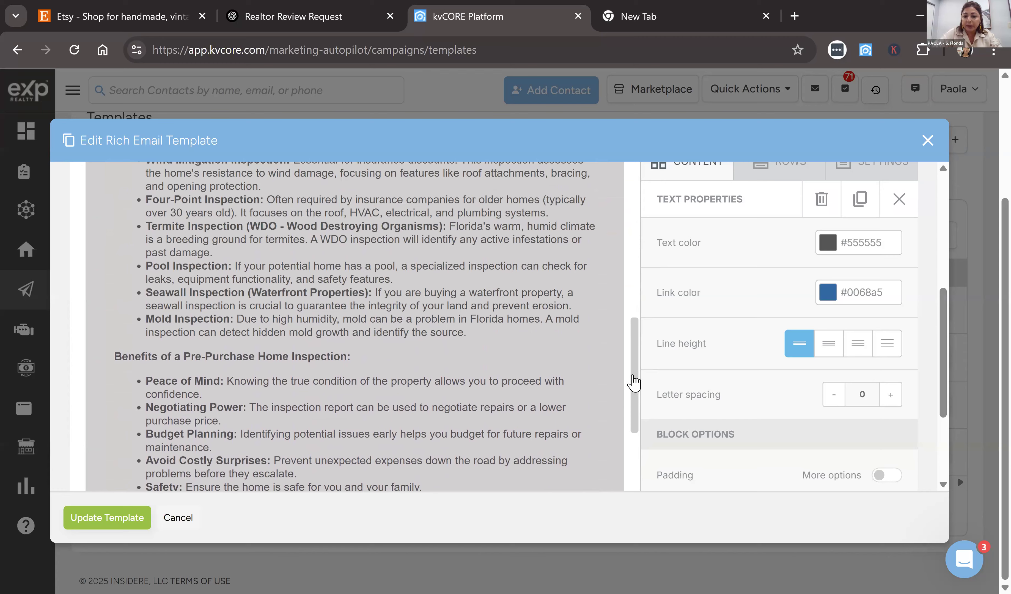
pyautogui.scroll(-3, 636, 396)
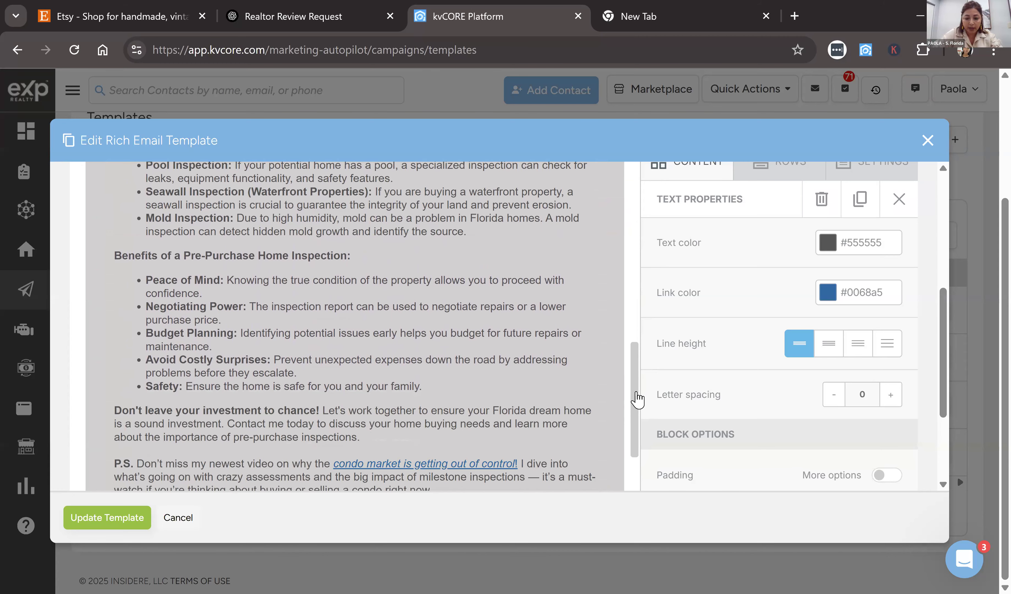
pyautogui.moveTo(635, 393); pyautogui.dragTo(636, 411)
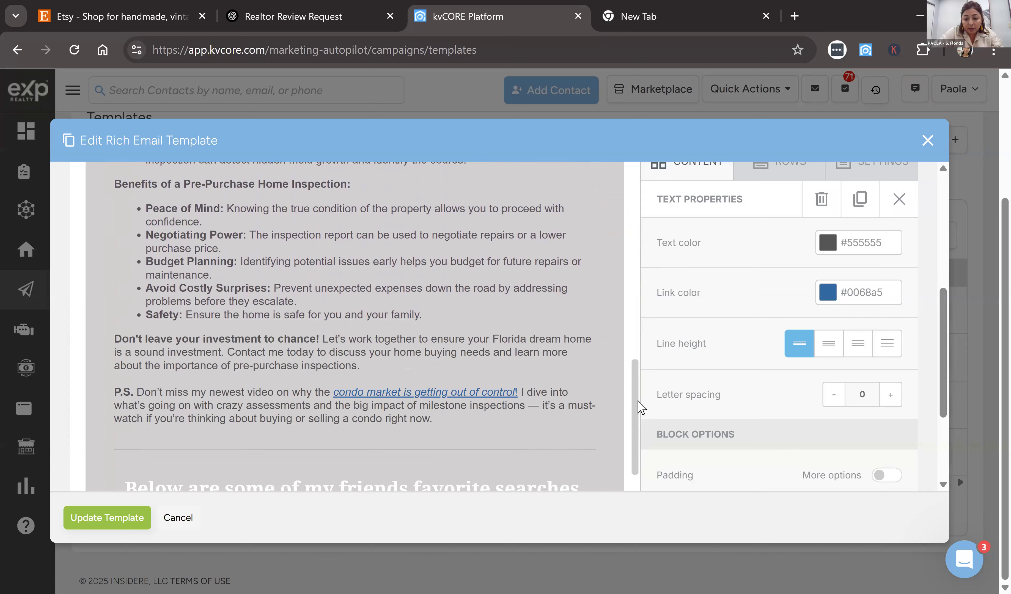
pyautogui.moveTo(635, 397); pyautogui.dragTo(635, 273)
pyautogui.scroll(-5, 628, 346)
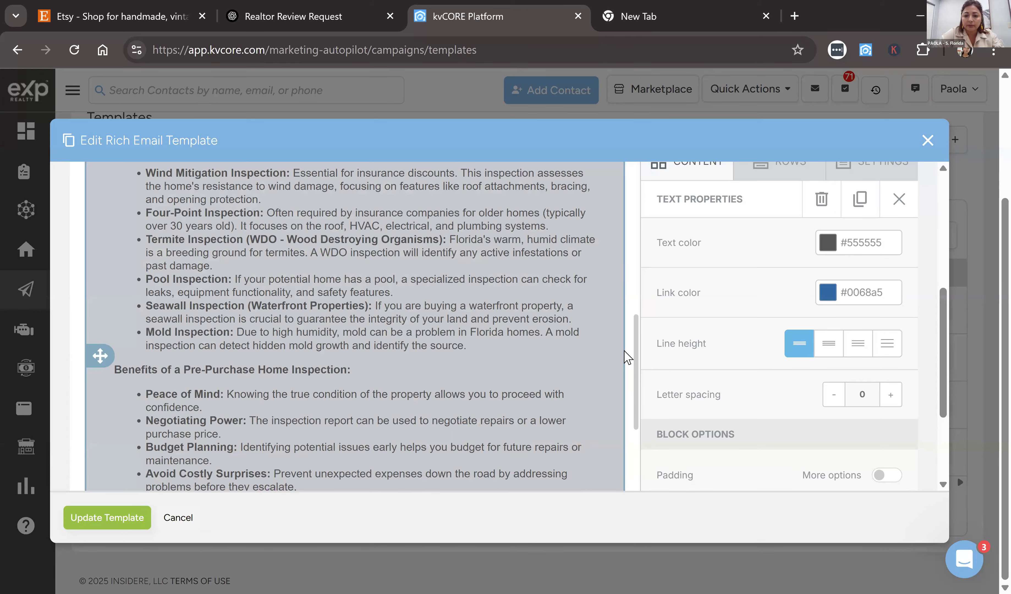
pyautogui.scroll(-4, 634, 392)
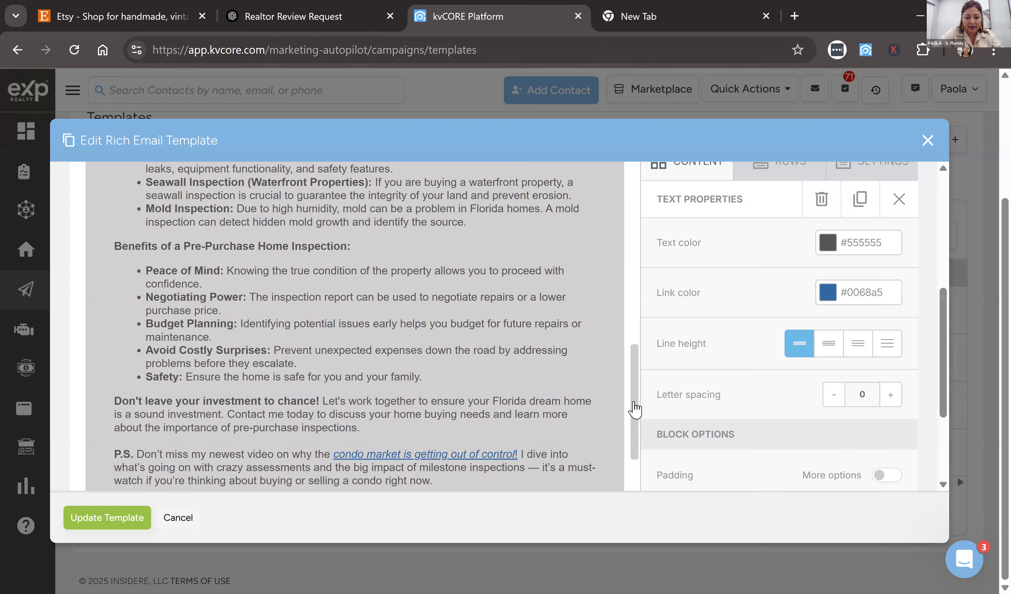
pyautogui.scroll(-3, 634, 411)
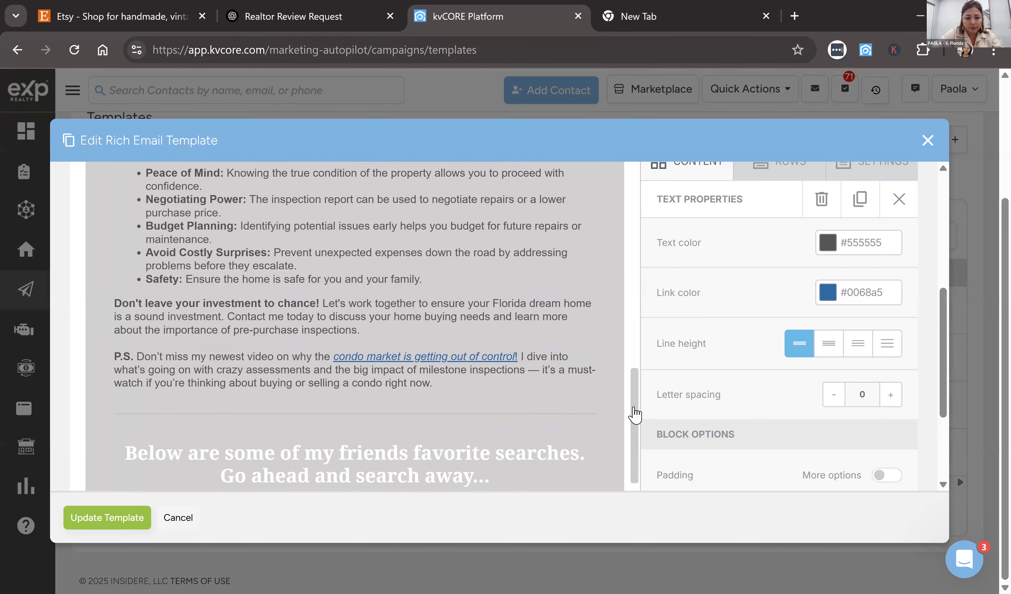
# Examine the newsletter's favorite-searches links, agent contact banner, closing message and social icons, and return to its header.
pyautogui.scroll(-5, 635, 425)
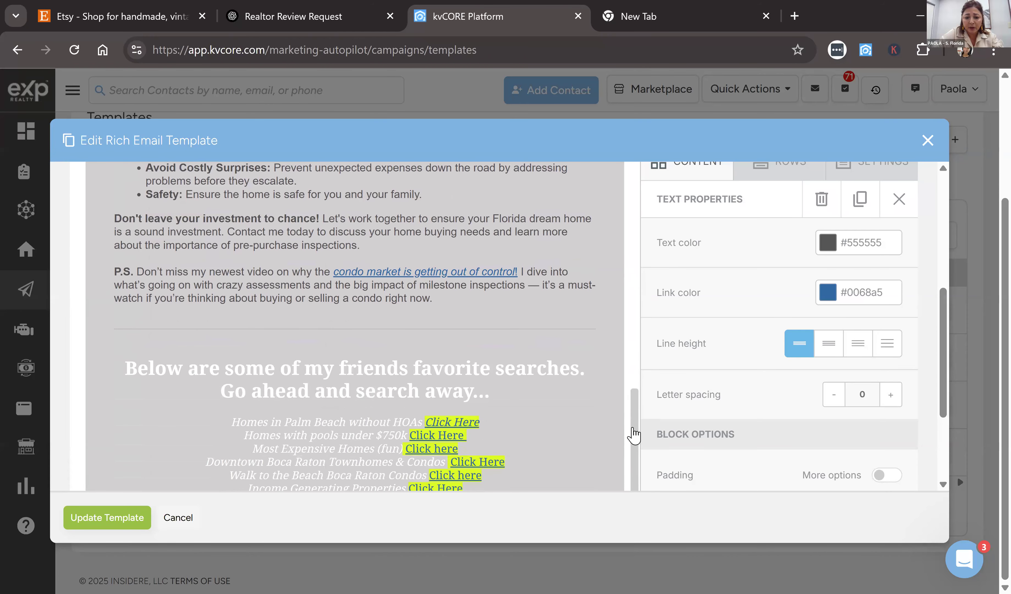
pyautogui.scroll(-2, 632, 451)
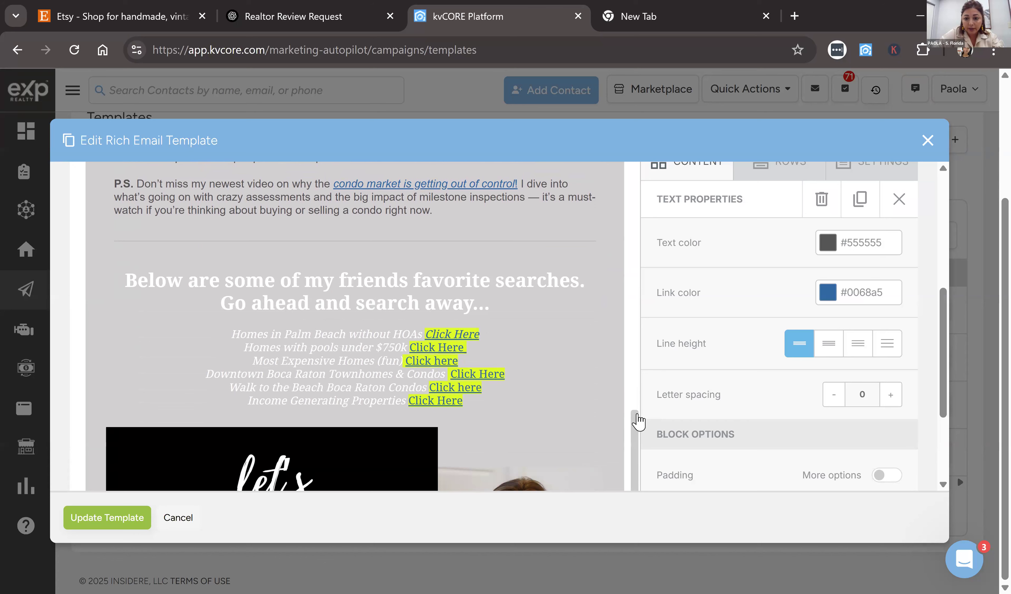
pyautogui.moveTo(638, 424); pyautogui.dragTo(636, 467)
pyautogui.scroll(-3, 636, 467)
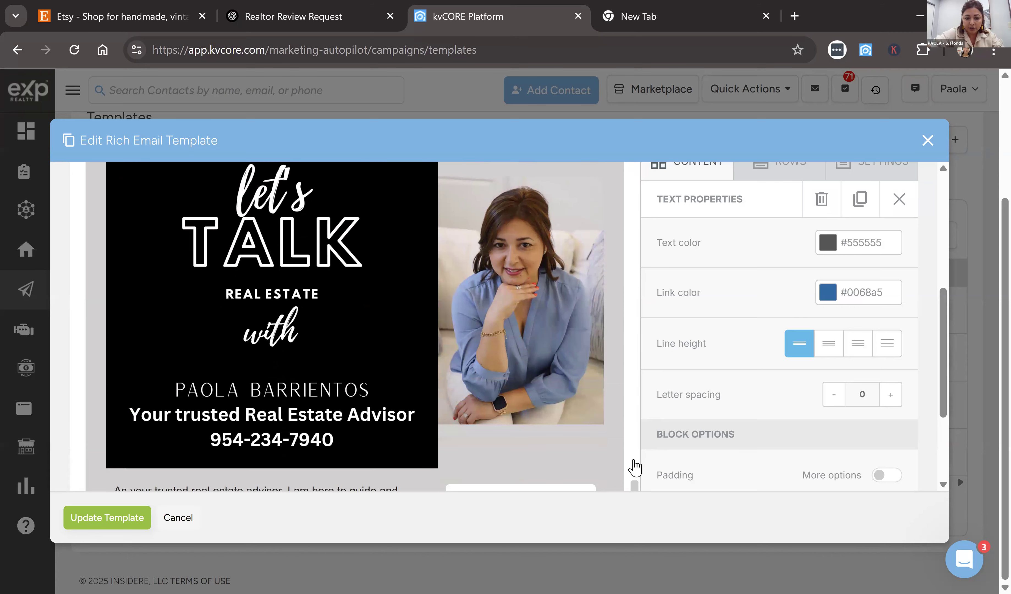
pyautogui.scroll(-2, 635, 469)
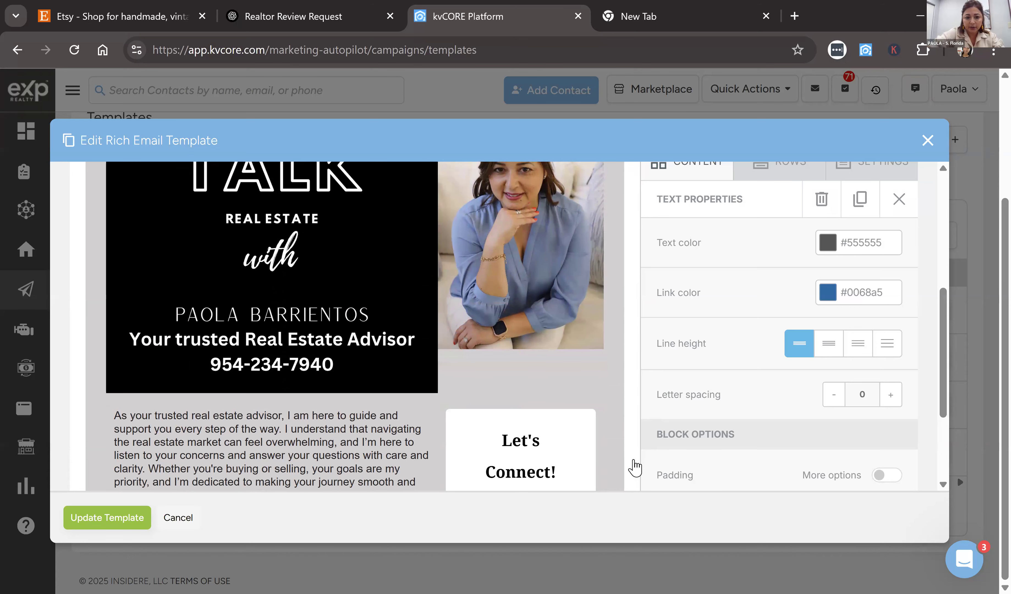
pyautogui.scroll(15, 635, 468)
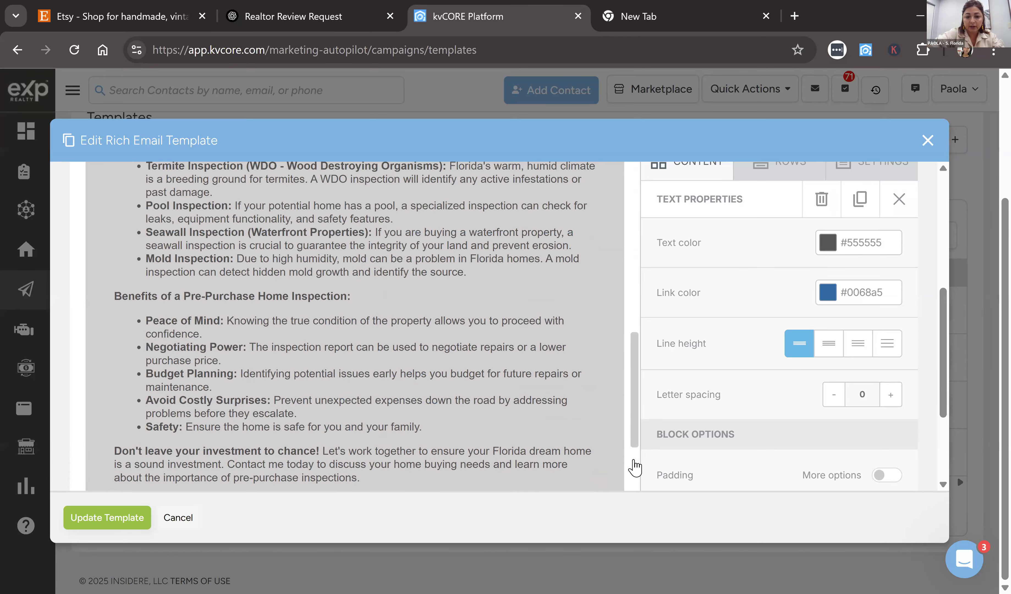
pyautogui.scroll(5, 635, 467)
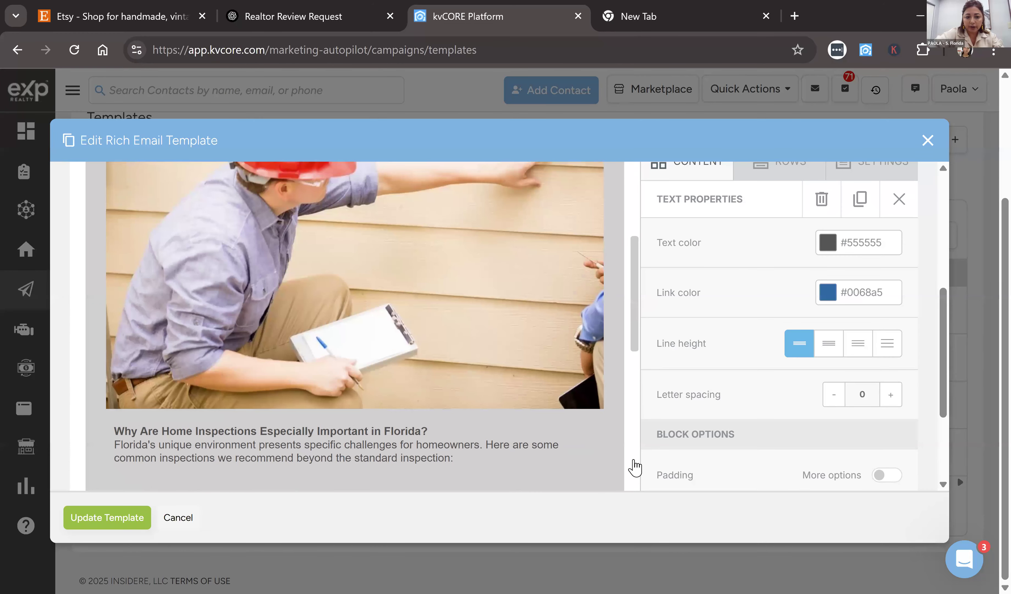
pyautogui.scroll(-20, 635, 467)
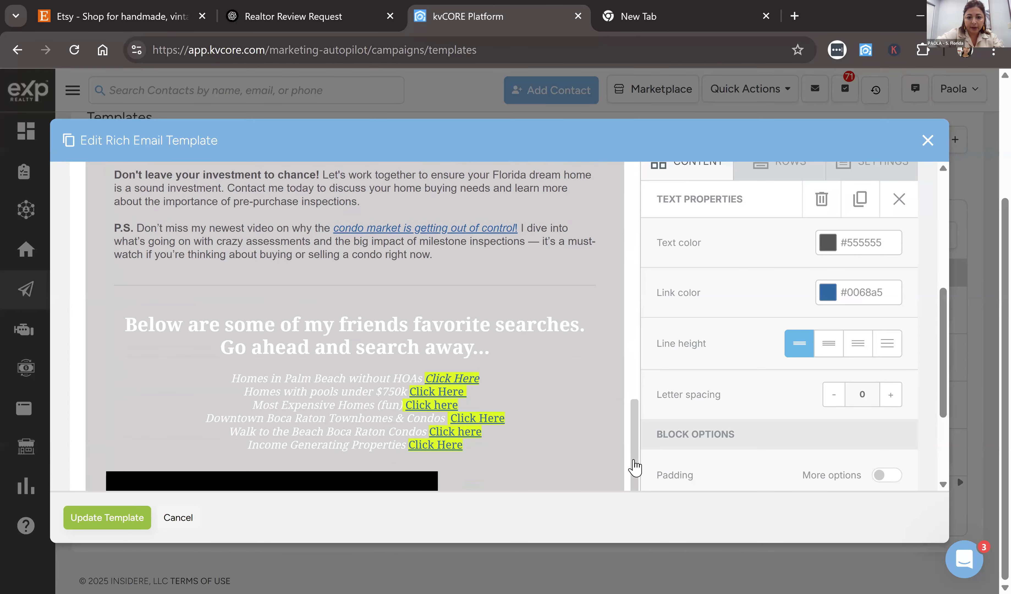
pyautogui.scroll(-9, 635, 467)
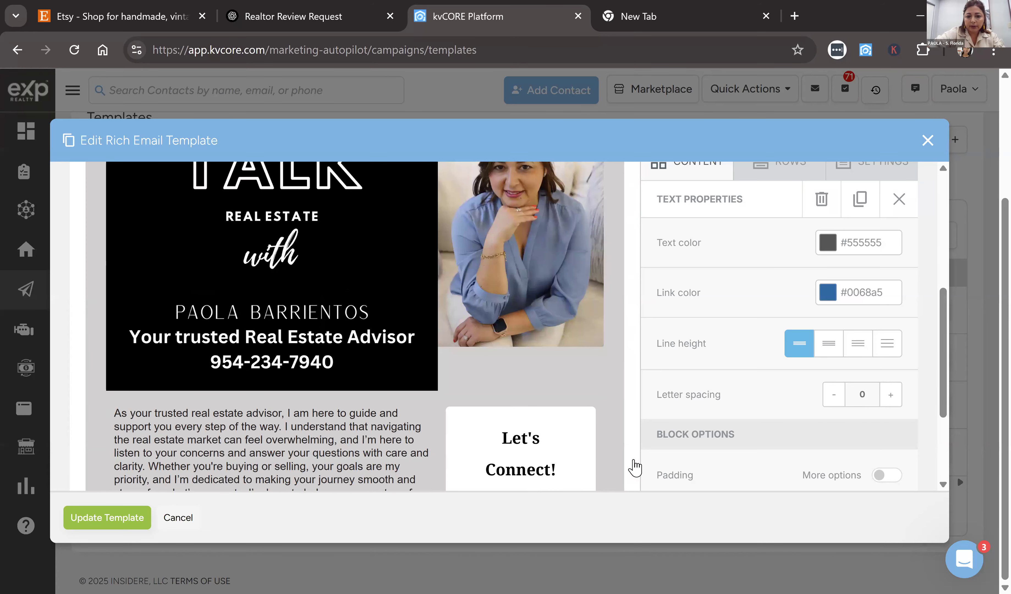
pyautogui.scroll(-4, 635, 467)
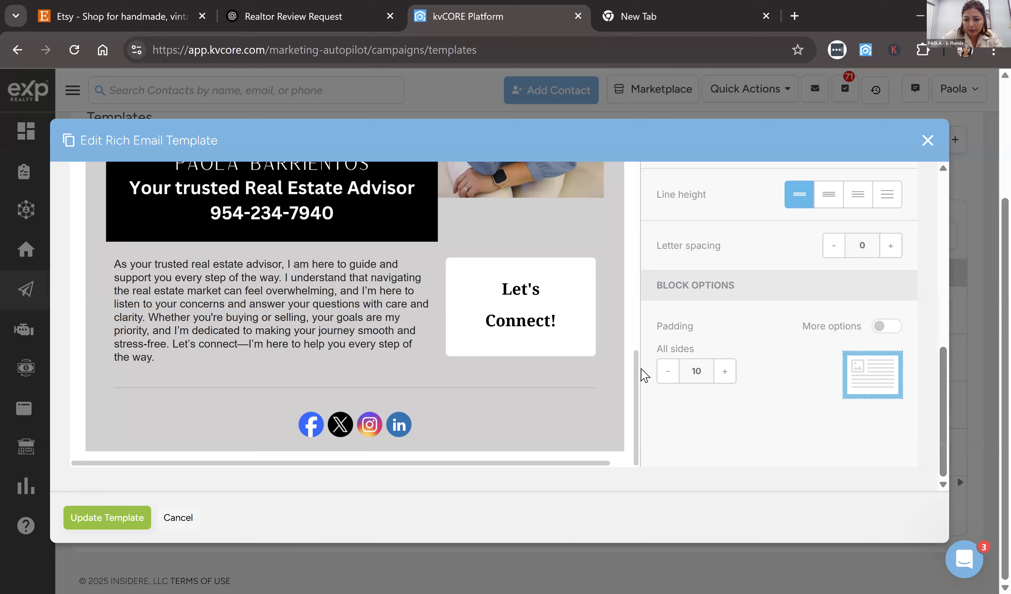
pyautogui.scroll(10, 636, 310)
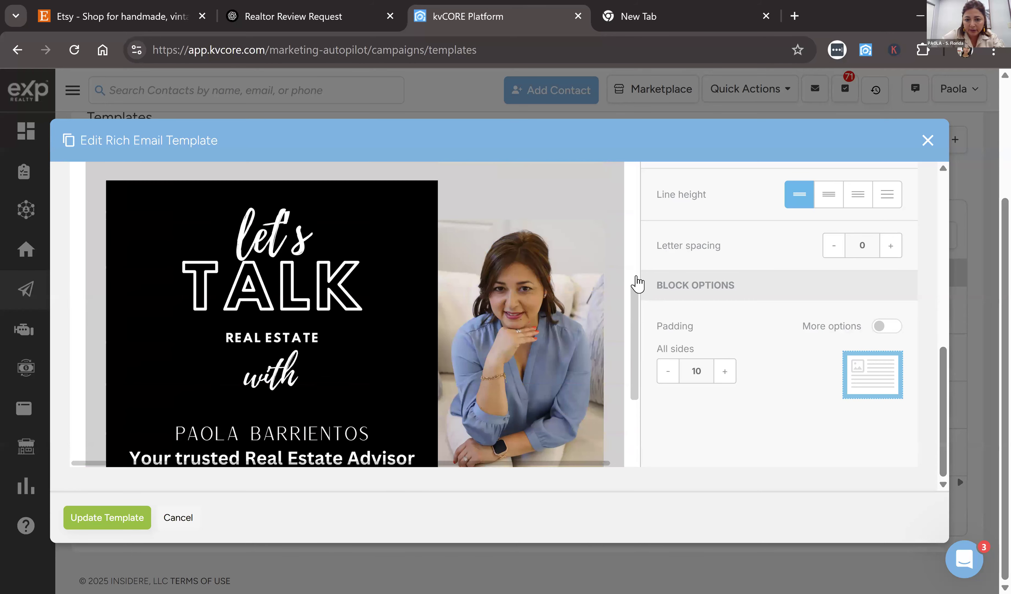
pyautogui.scroll(6, 631, 192)
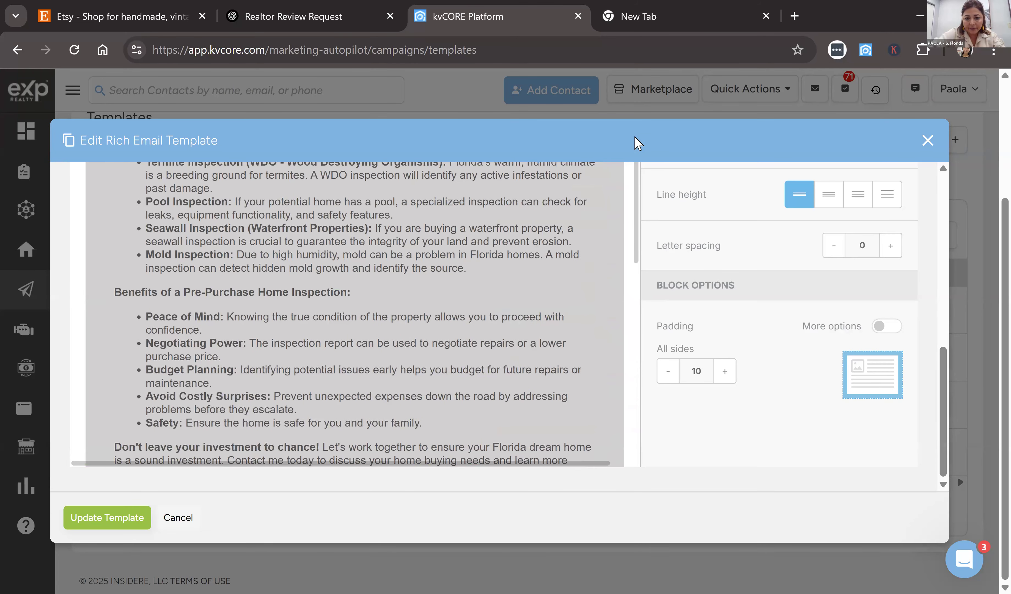
pyautogui.scroll(10, 635, 143)
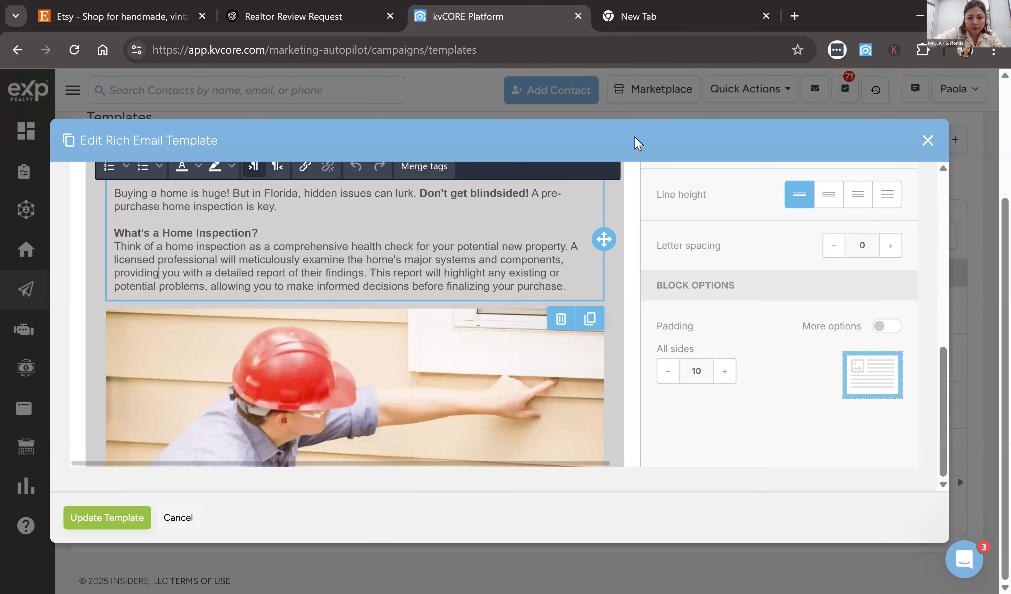
pyautogui.scroll(6, 635, 143)
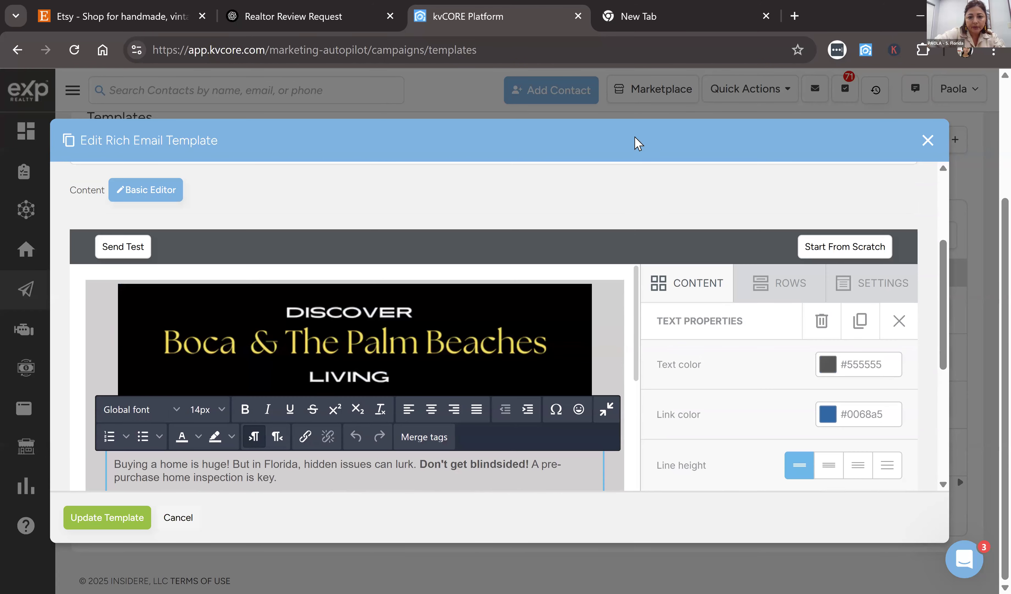
# Collapse and reopen the editor's options sidebar, then look over the row layouts and the general settings.
pyautogui.click(638, 295)
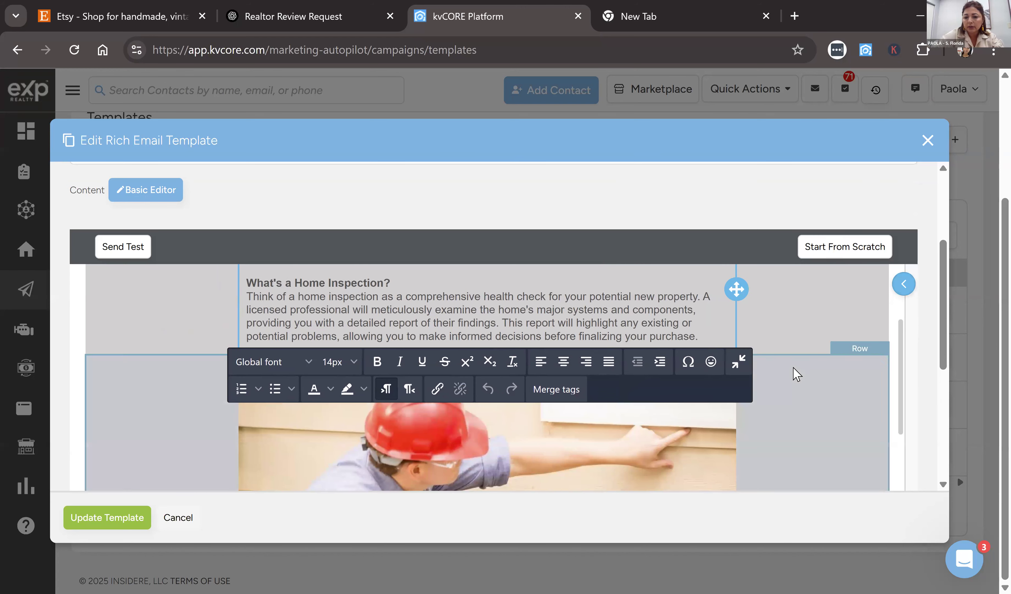
pyautogui.scroll(5, 797, 375)
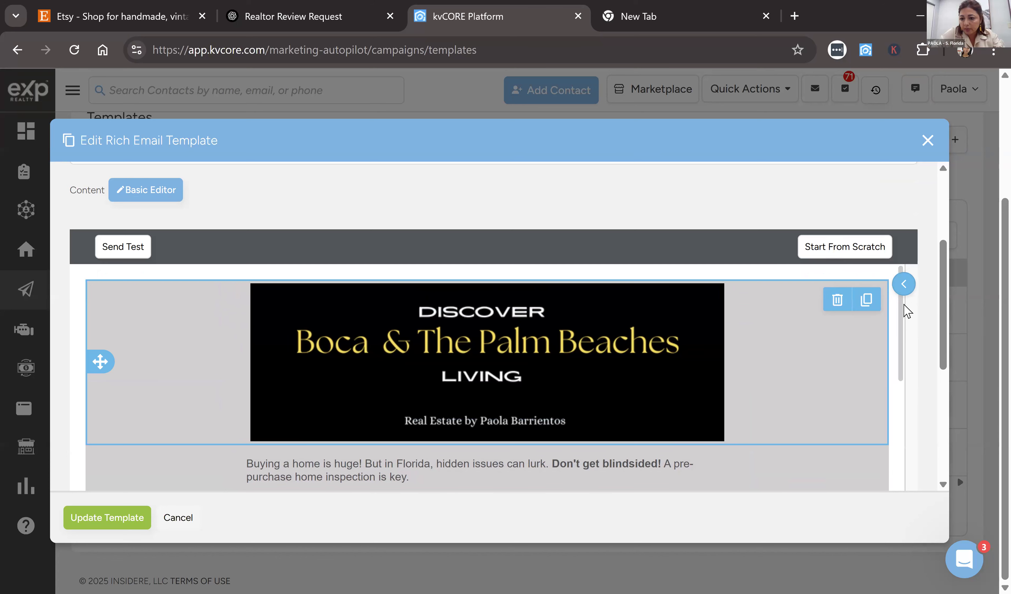
pyautogui.click(904, 285)
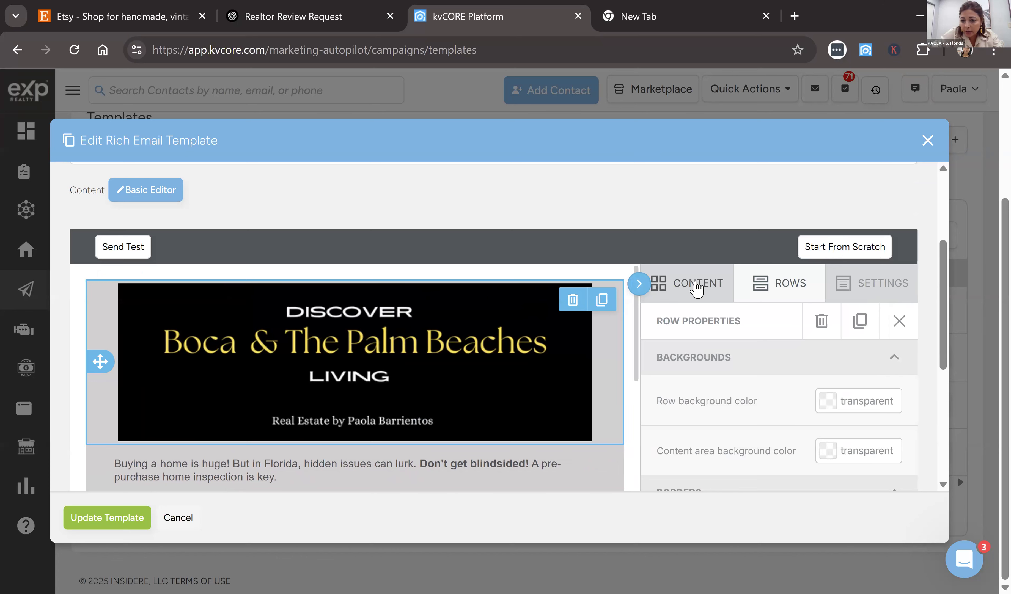
pyautogui.click(697, 286)
pyautogui.click(802, 287)
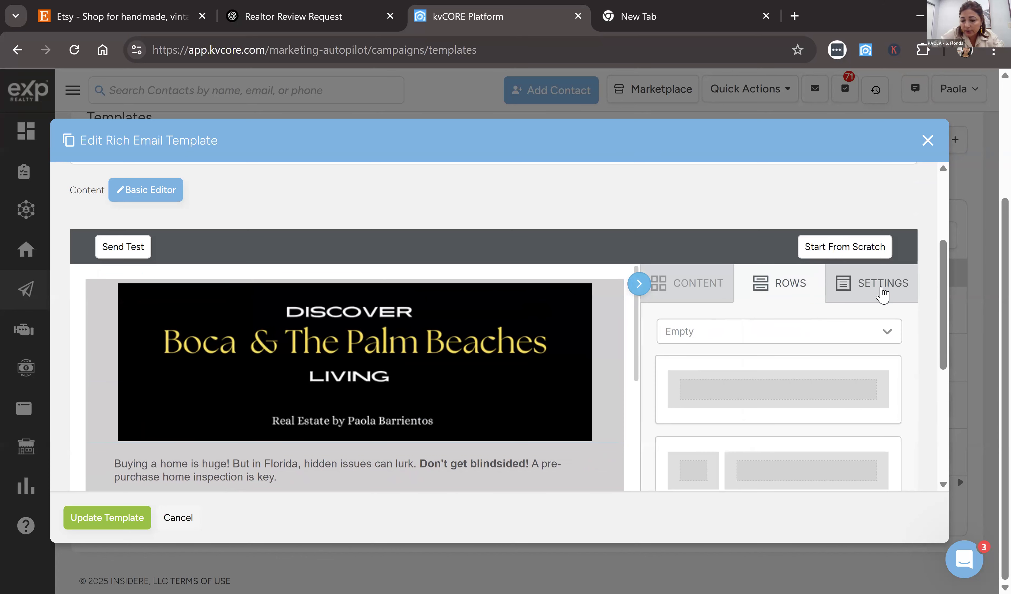
pyautogui.click(883, 293)
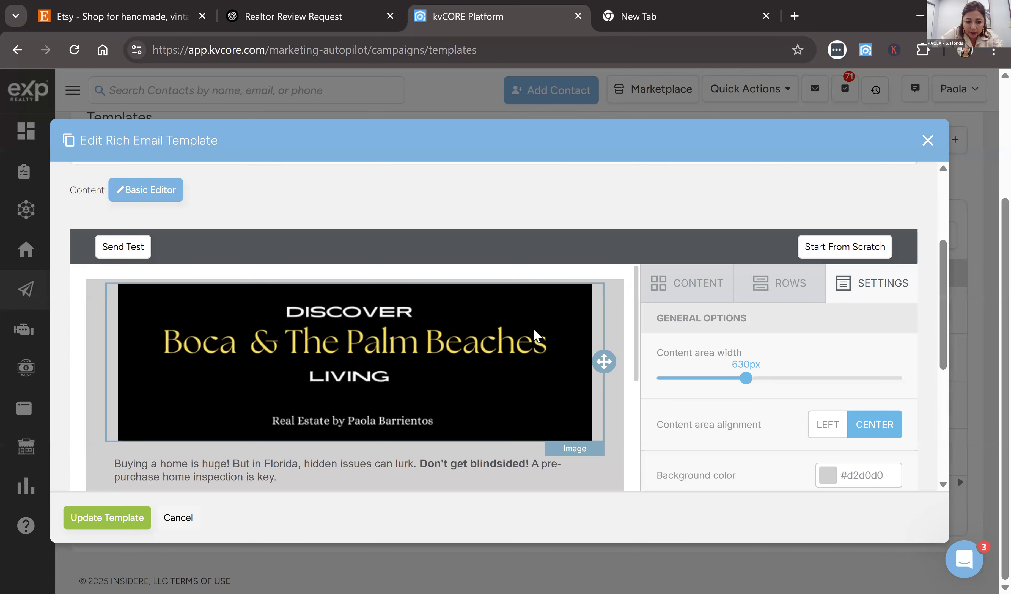
# Select the header banner image, check its image properties and open the file manager for changing the image.
pyautogui.click(579, 373)
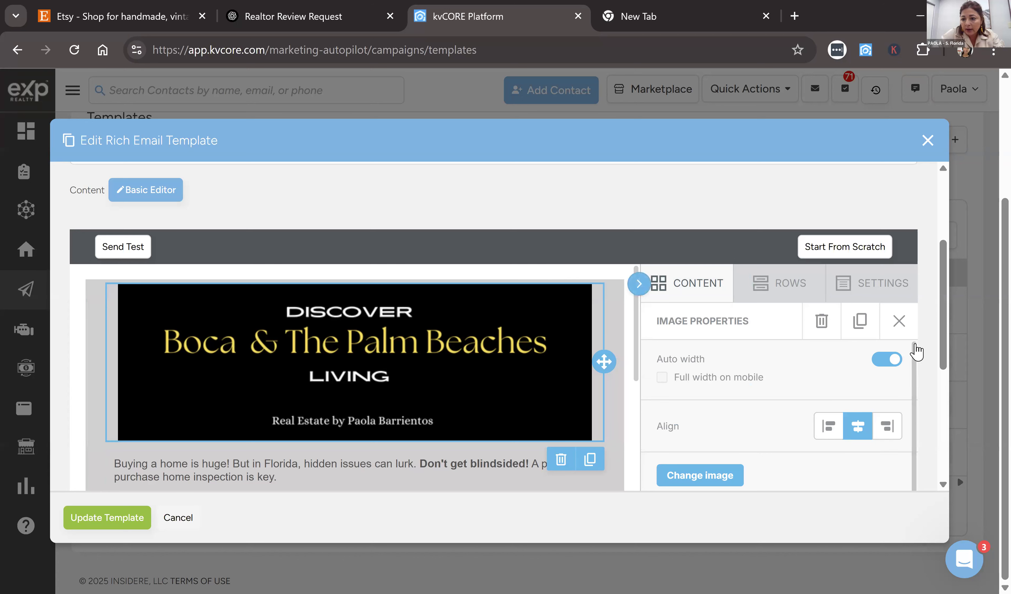
pyautogui.scroll(-2, 915, 352)
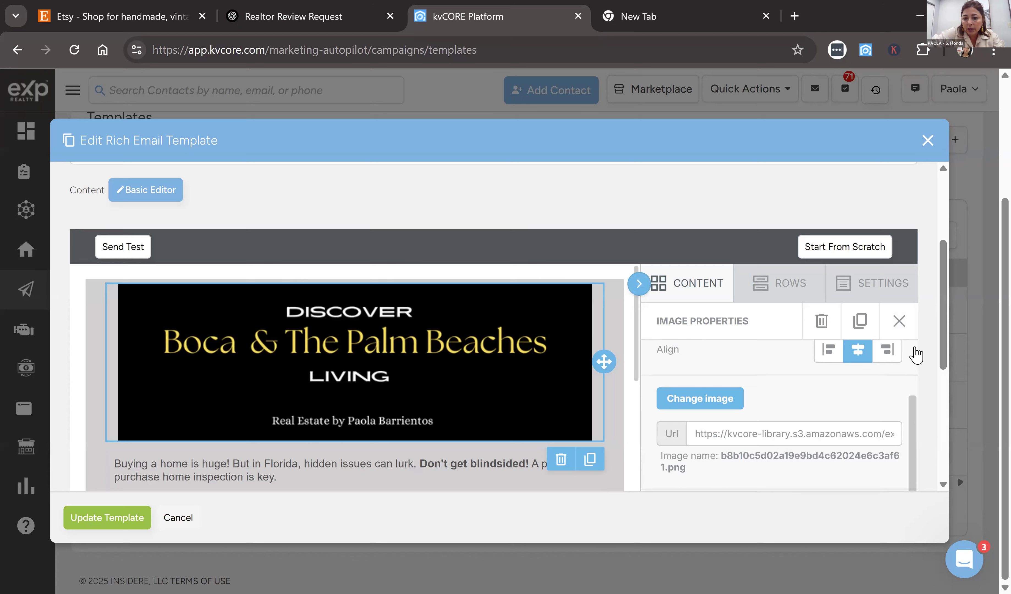
pyautogui.scroll(-3, 916, 355)
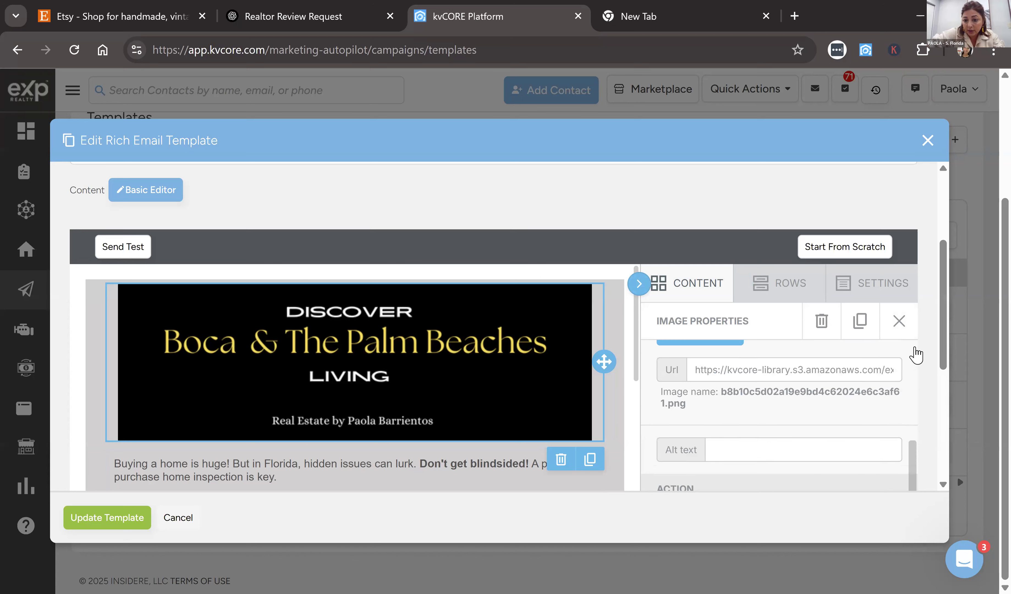
pyautogui.scroll(2, 915, 354)
pyautogui.click(706, 384)
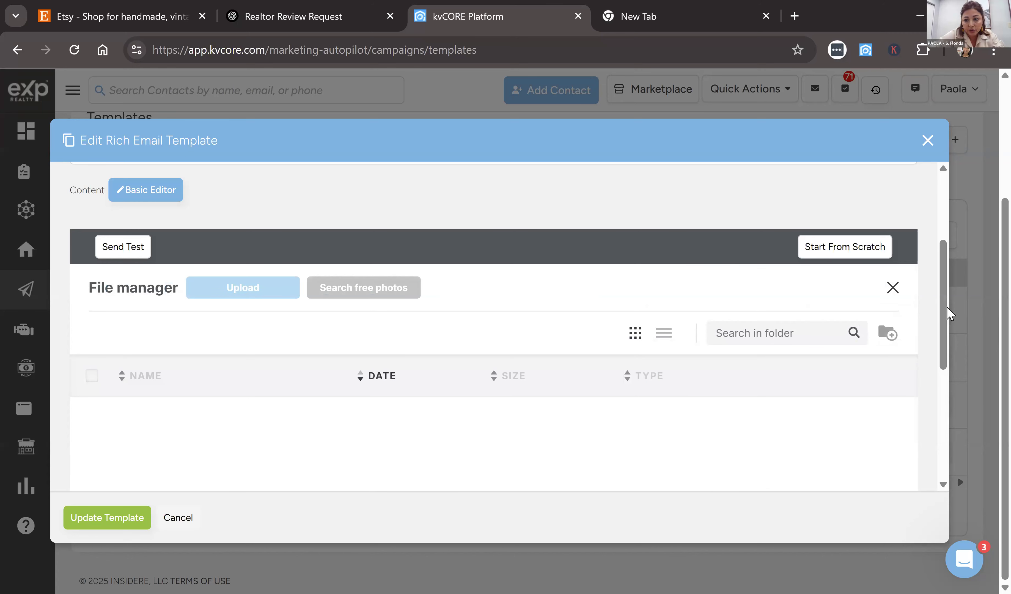
# Browse the first page of uploaded images in the file manager for a possible replacement picture.
pyautogui.scroll(-2, 949, 315)
pyautogui.scroll(-5, 954, 342)
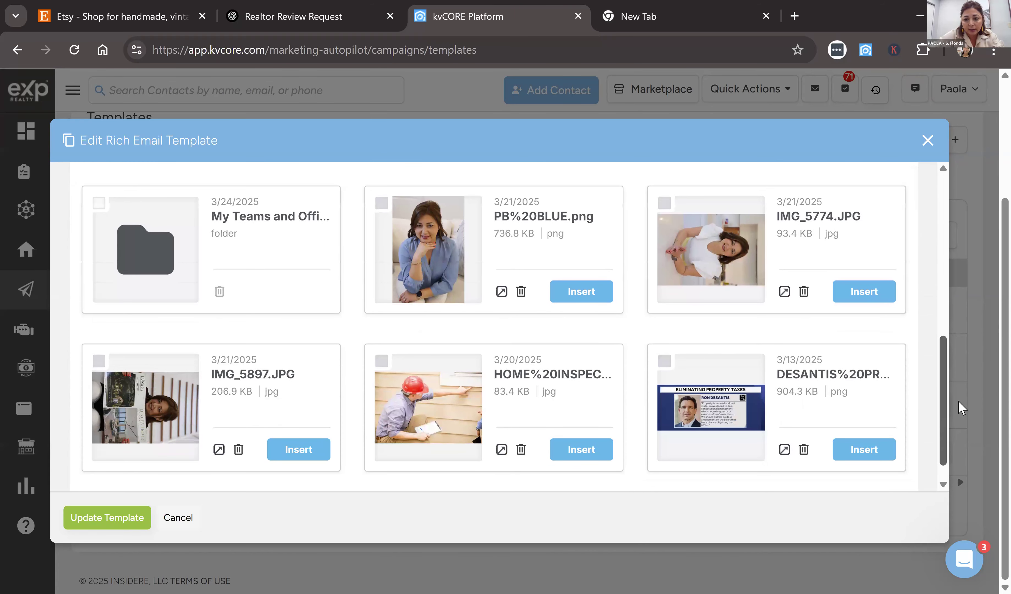
pyautogui.scroll(-1, 956, 418)
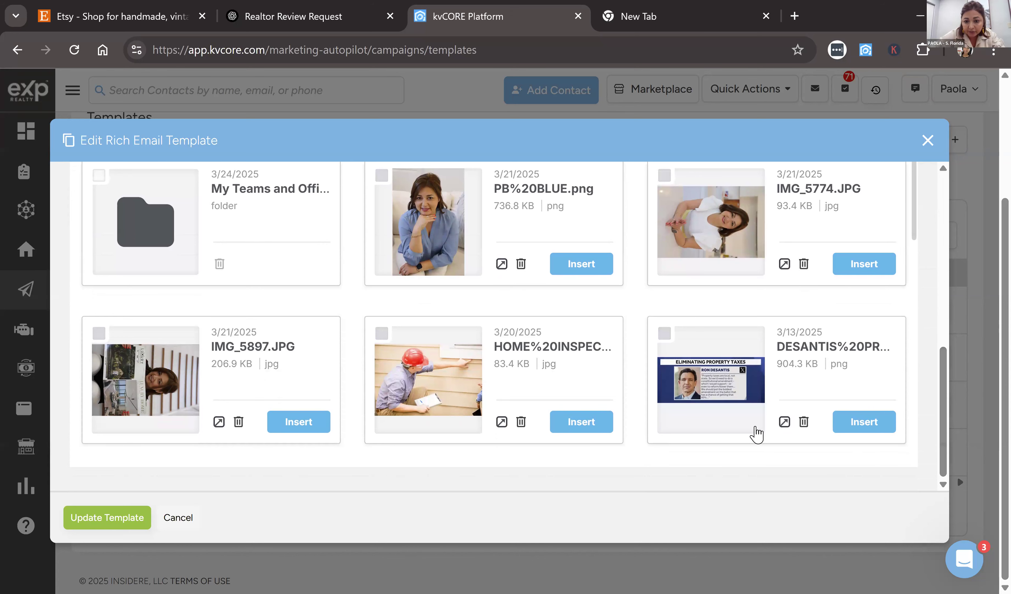
pyautogui.scroll(-15, 798, 386)
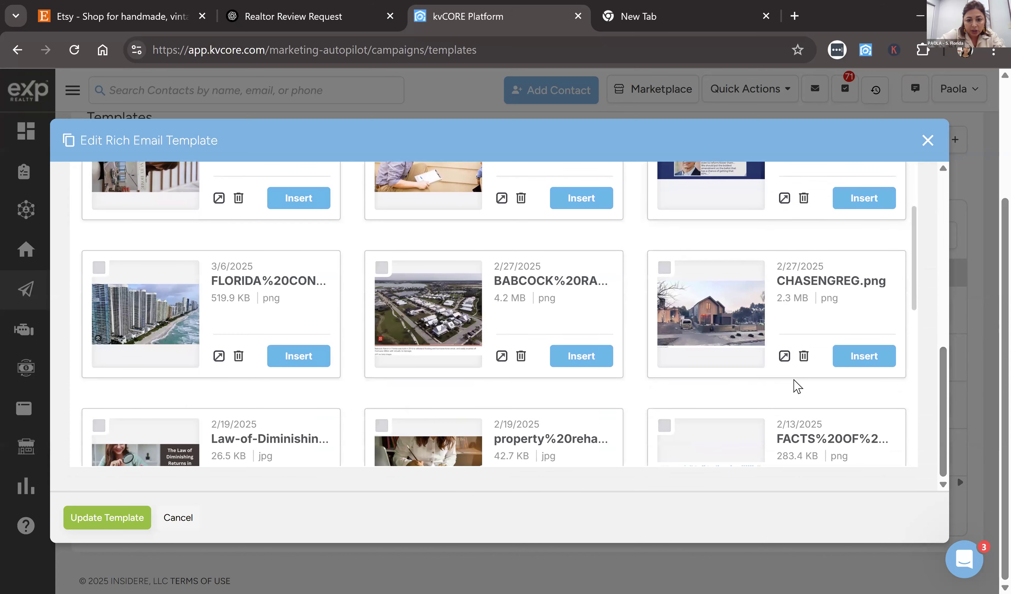
pyautogui.scroll(-2, 798, 386)
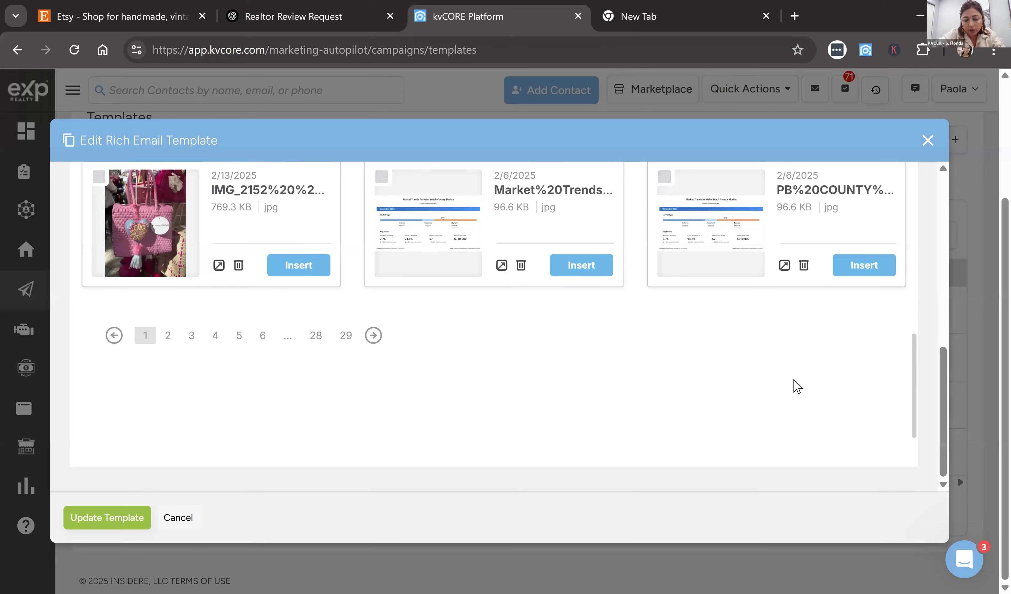
pyautogui.scroll(10, 798, 386)
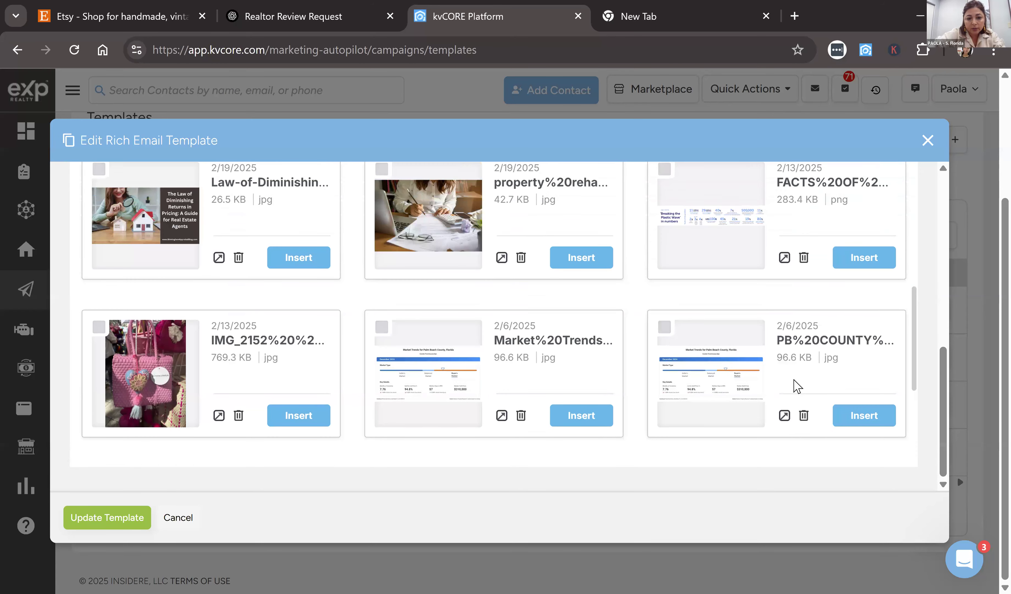
# Close the file manager without choosing a replacement image and return to the newsletter layout.
pyautogui.scroll(6, 798, 385)
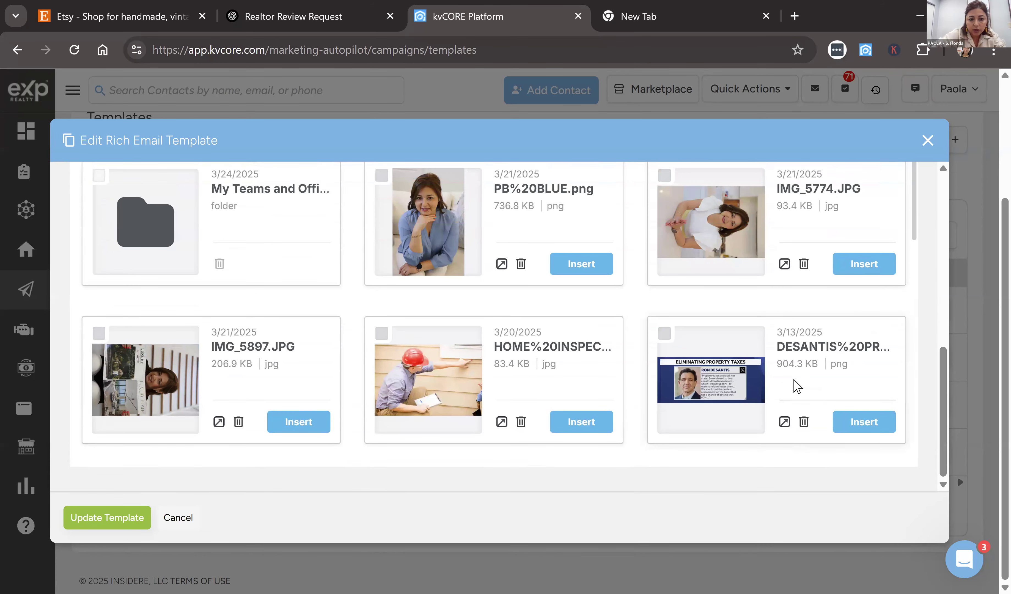
pyautogui.scroll(9, 797, 385)
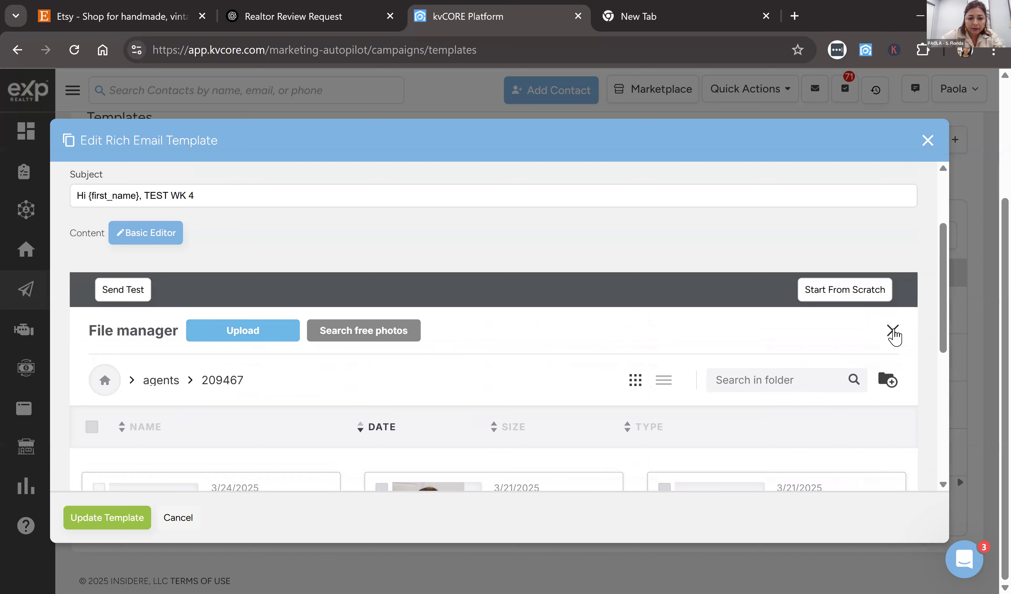
pyautogui.scroll(2, 894, 335)
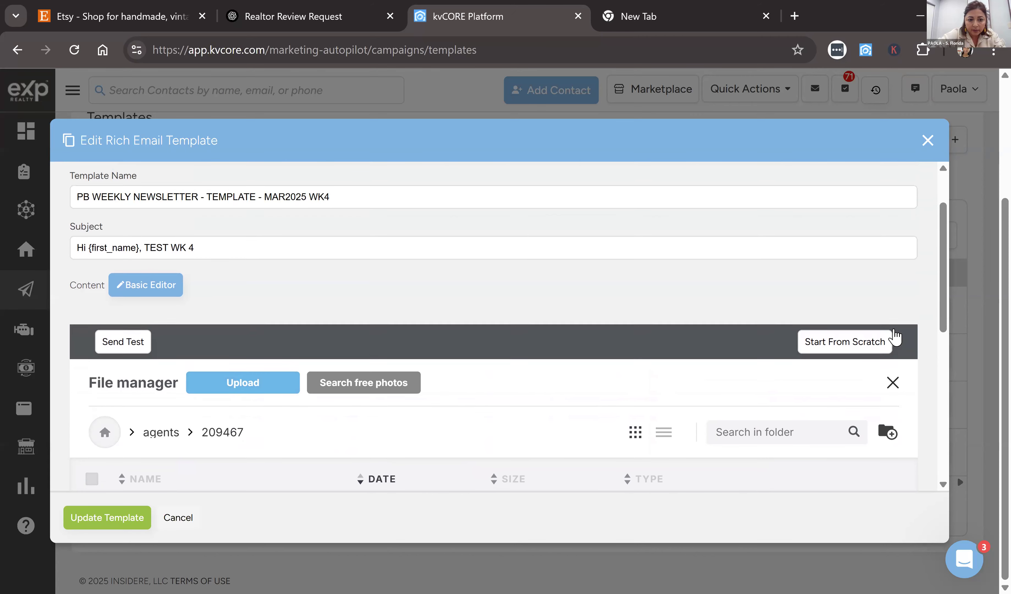
pyautogui.scroll(-4, 894, 334)
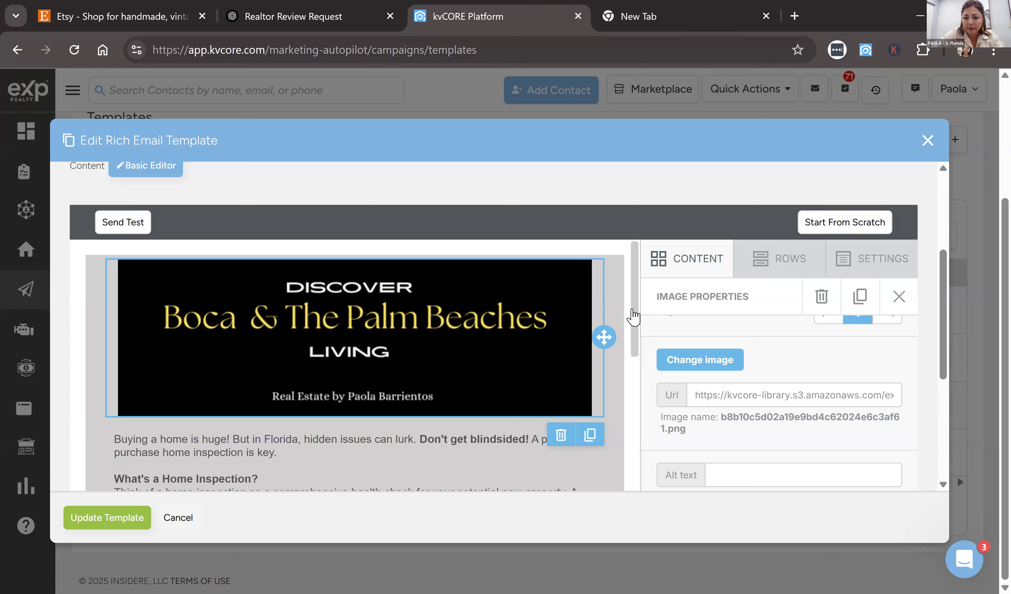
# Look over the newsletter article from the header banner through the inspector photo to the list of Florida inspections, and deselect the banner.
pyautogui.moveTo(634, 318); pyautogui.dragTo(638, 358)
pyautogui.scroll(-8, 638, 358)
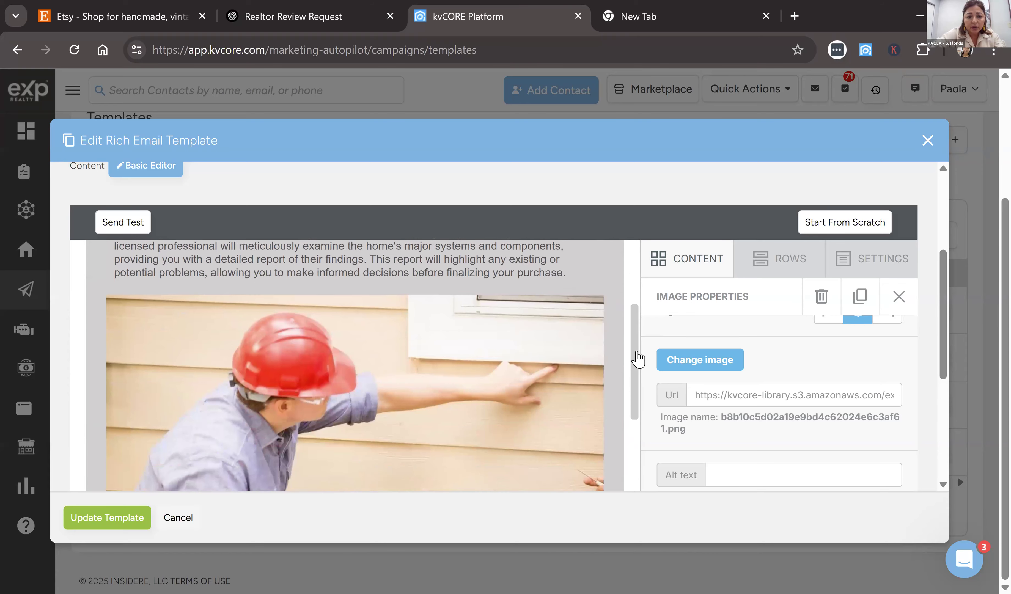
pyautogui.scroll(-6, 638, 359)
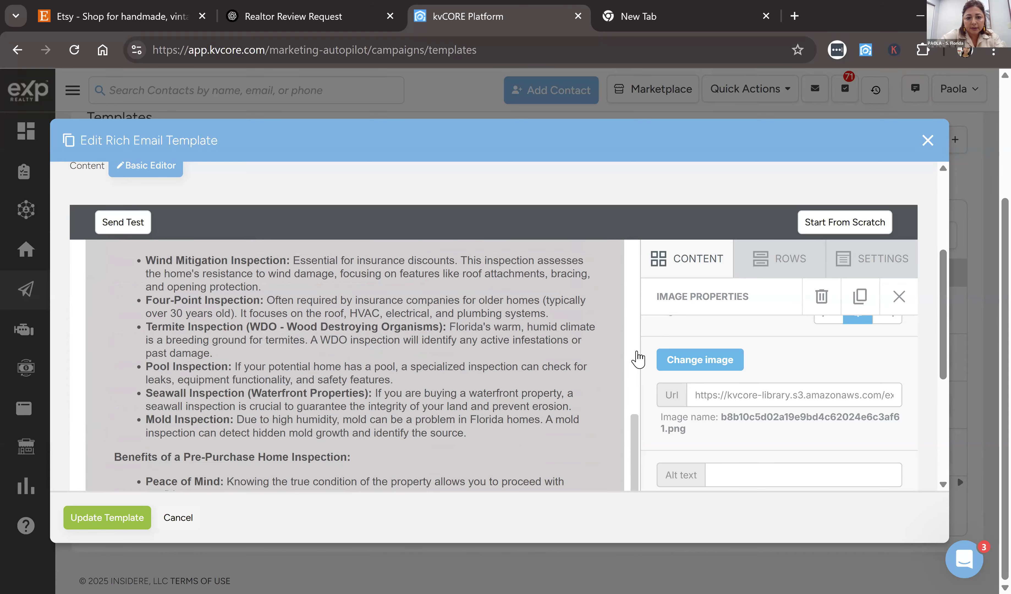
pyautogui.scroll(7, 638, 358)
pyautogui.scroll(9, 638, 359)
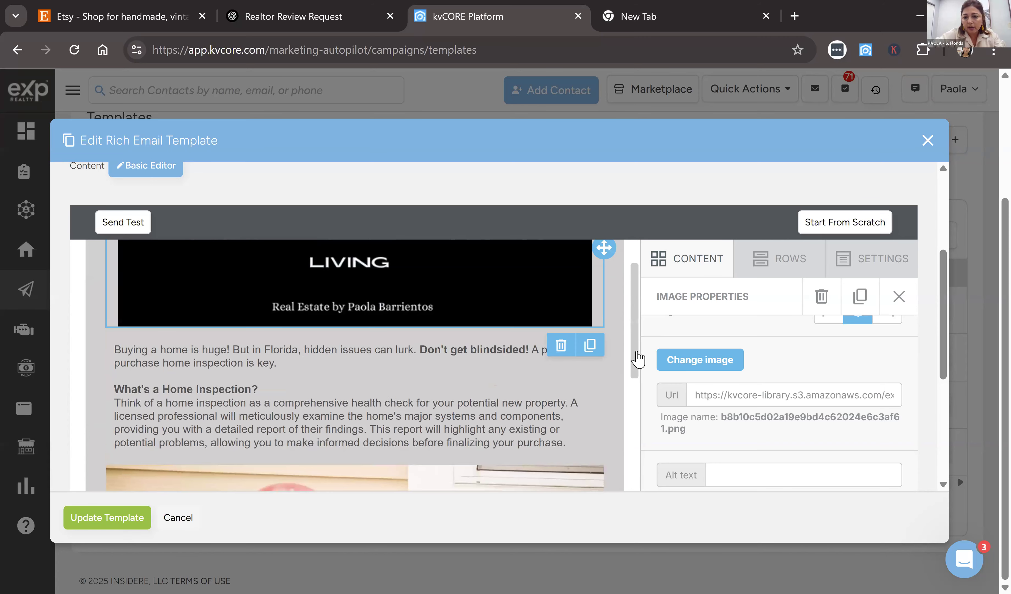
pyautogui.click(638, 359)
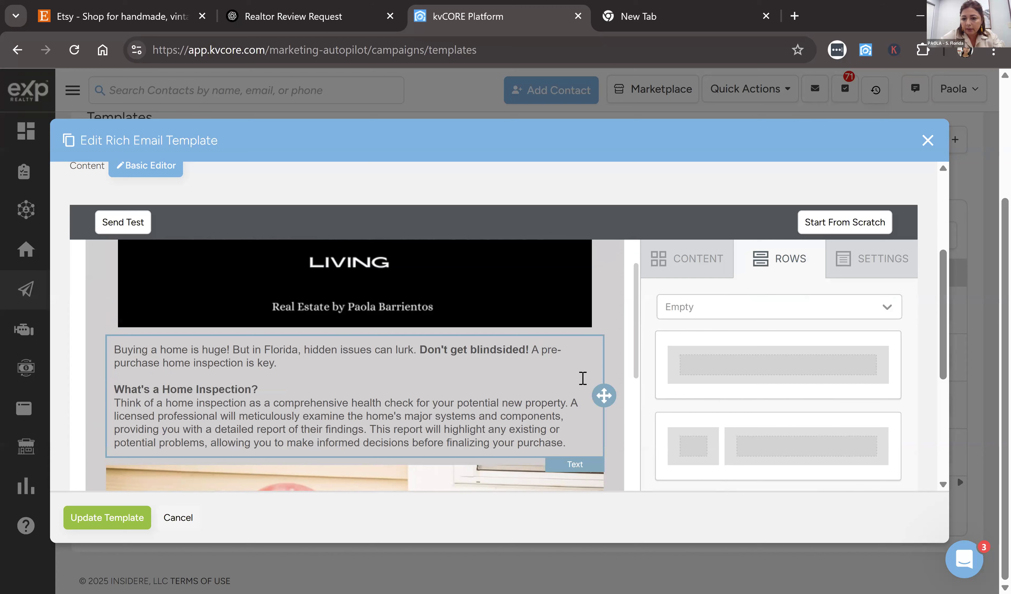
pyautogui.scroll(-1, 493, 376)
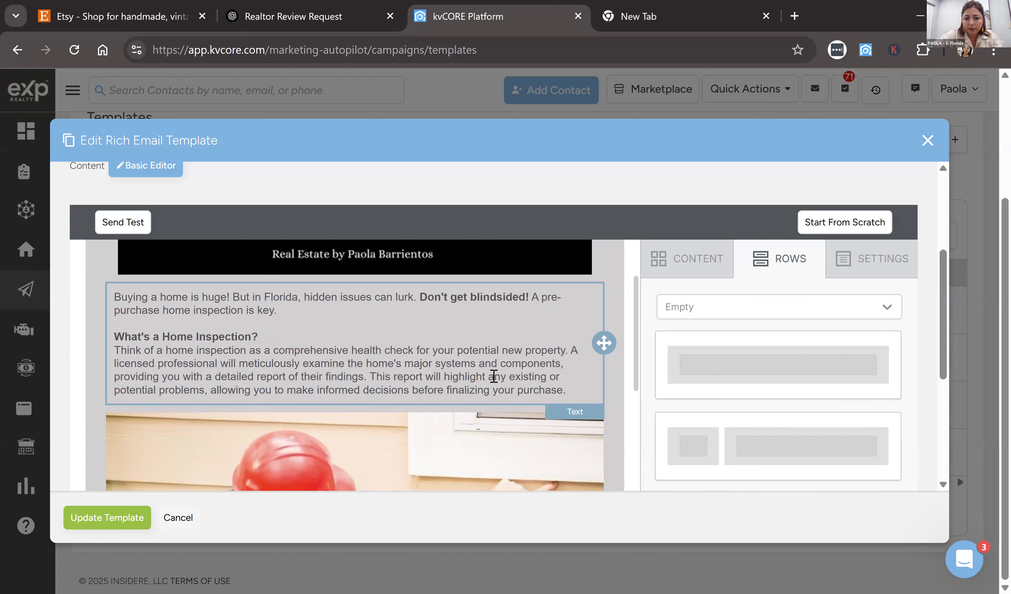
pyautogui.scroll(-2, 494, 376)
pyautogui.scroll(1, 494, 376)
pyautogui.scroll(-4, 494, 375)
pyautogui.scroll(-8, 494, 375)
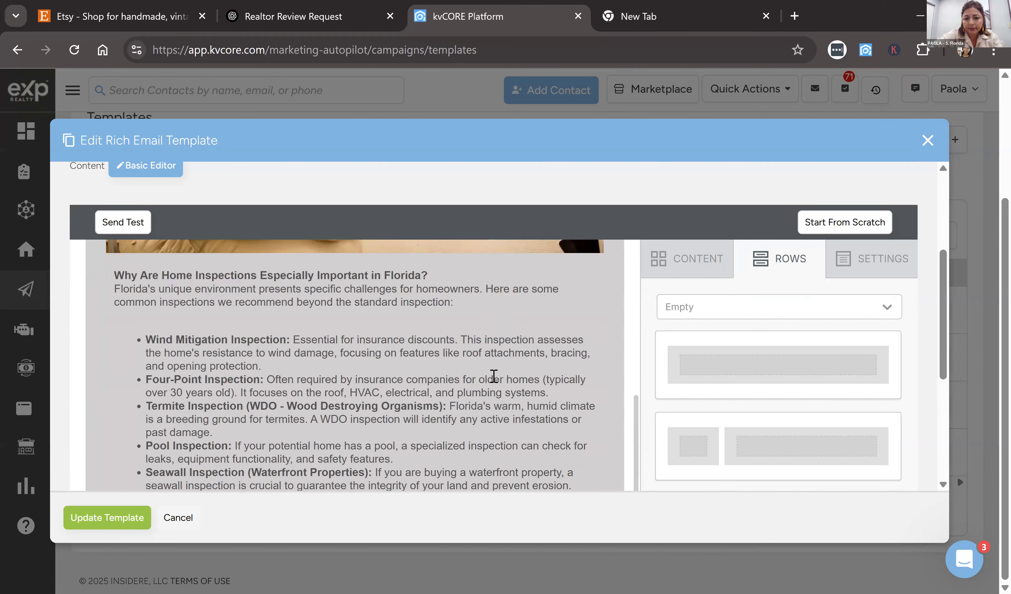
pyautogui.scroll(2, 494, 376)
# Delete the row containing the "Why Are Home Inspections Especially Important in Florida?" text and confirm its removal.
pyautogui.click(494, 375)
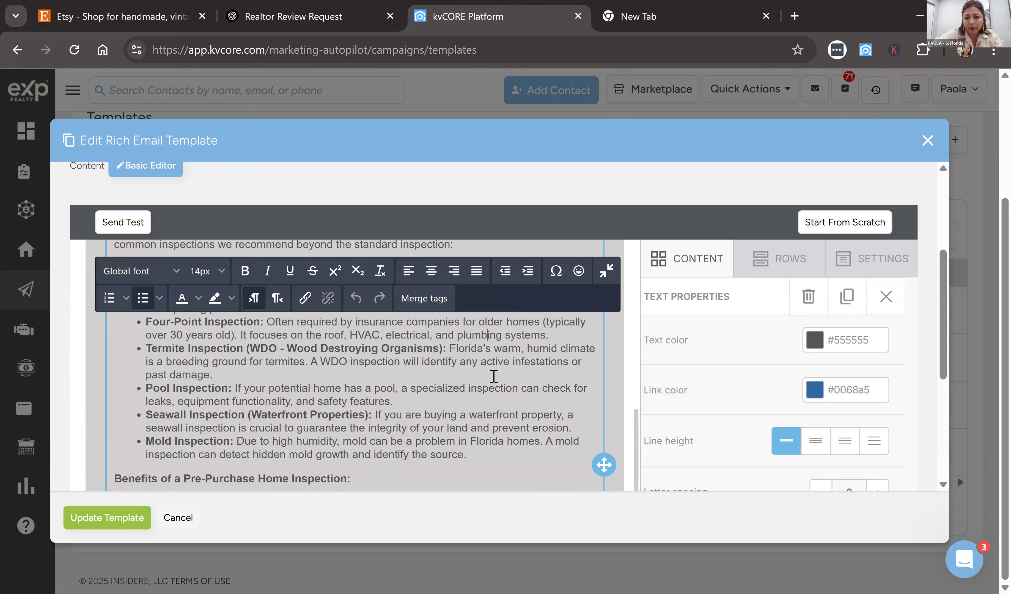
pyautogui.scroll(1, 494, 376)
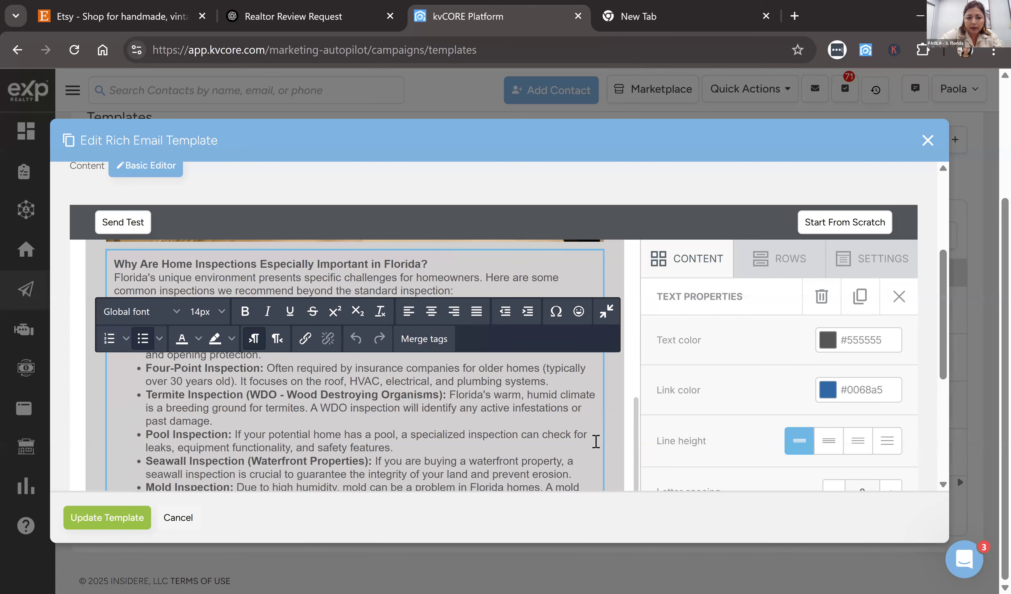
pyautogui.scroll(-4, 596, 442)
pyautogui.scroll(-4, 593, 444)
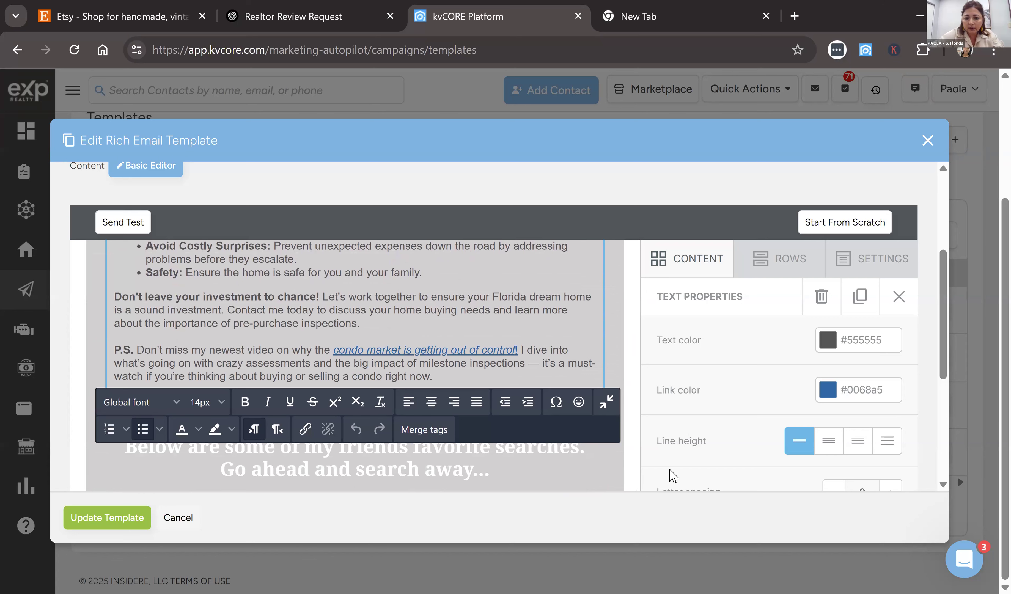
pyautogui.click(607, 402)
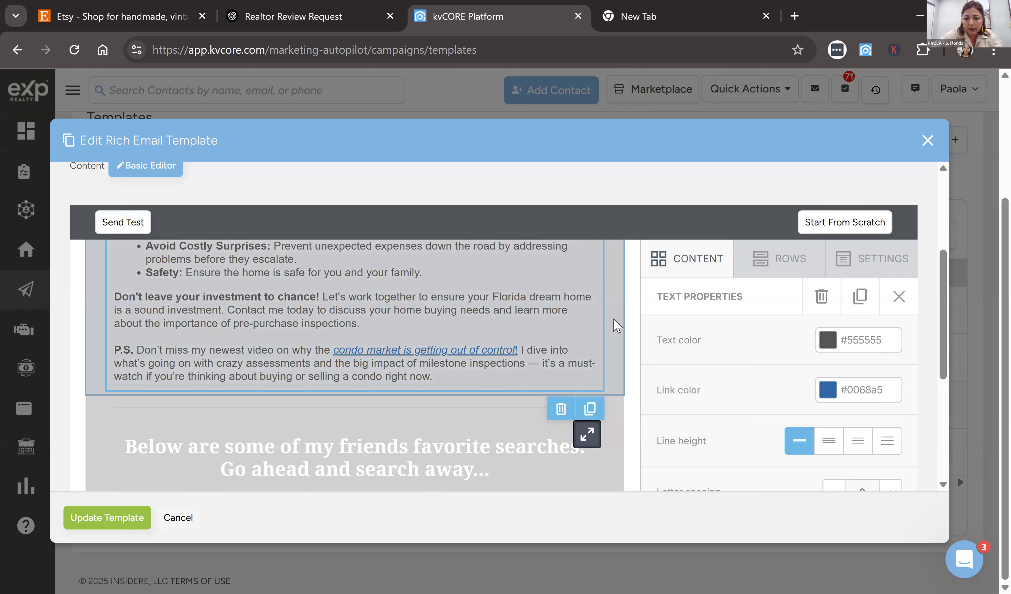
pyautogui.click(617, 330)
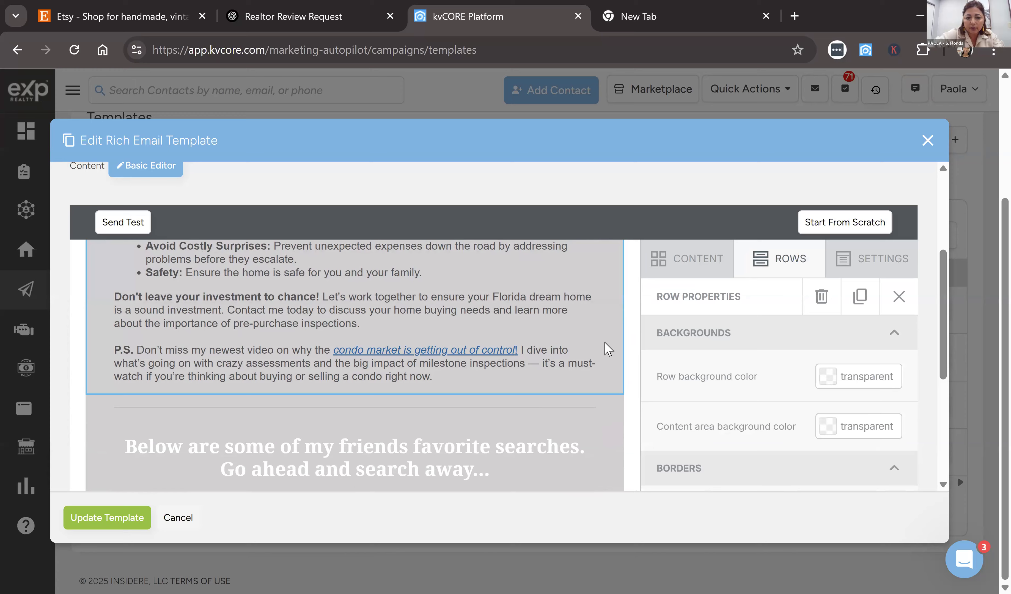
pyautogui.scroll(10, 608, 349)
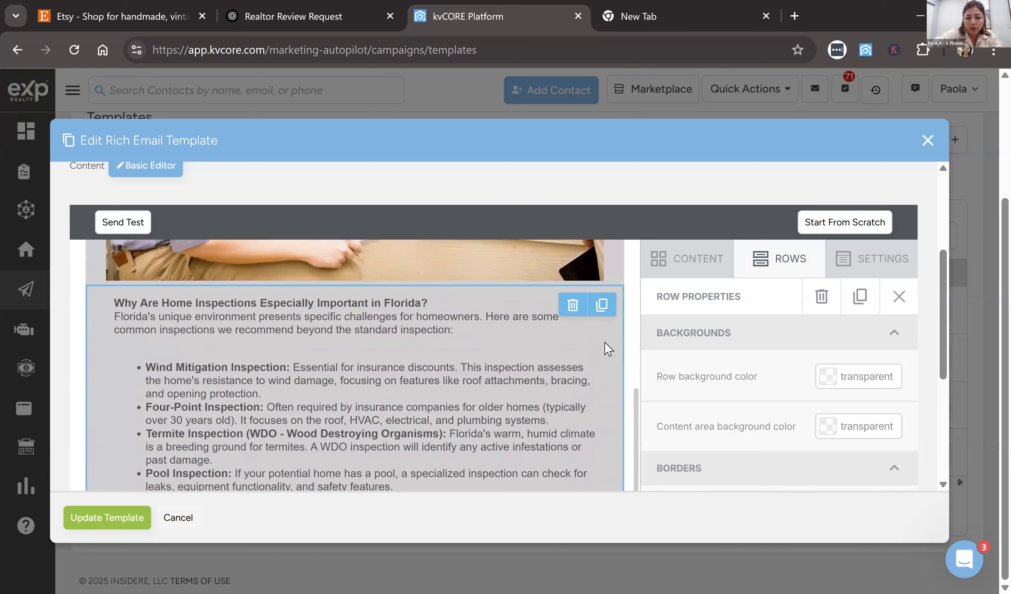
pyautogui.click(573, 310)
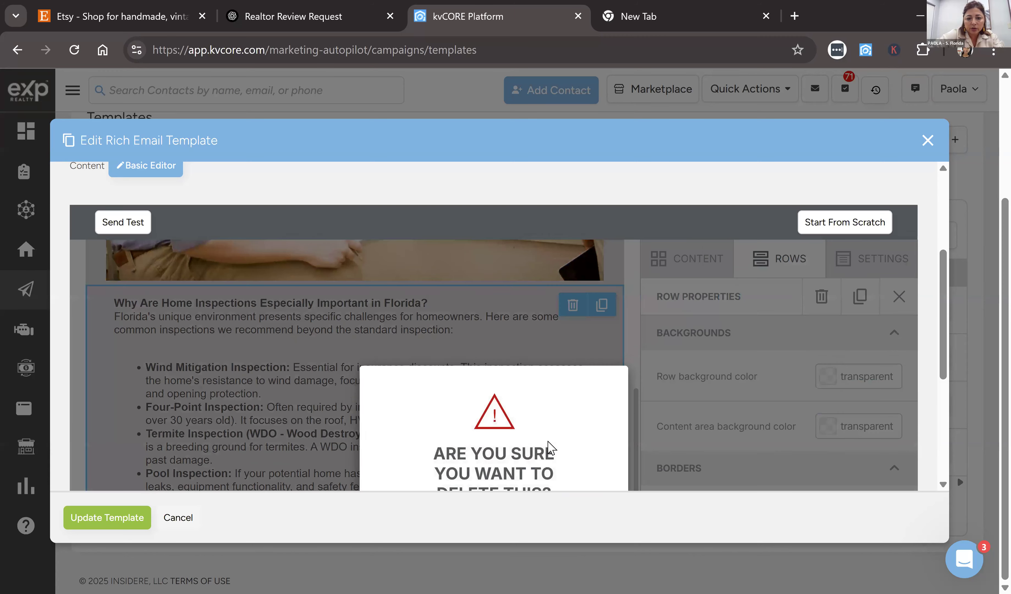
pyautogui.click(554, 403)
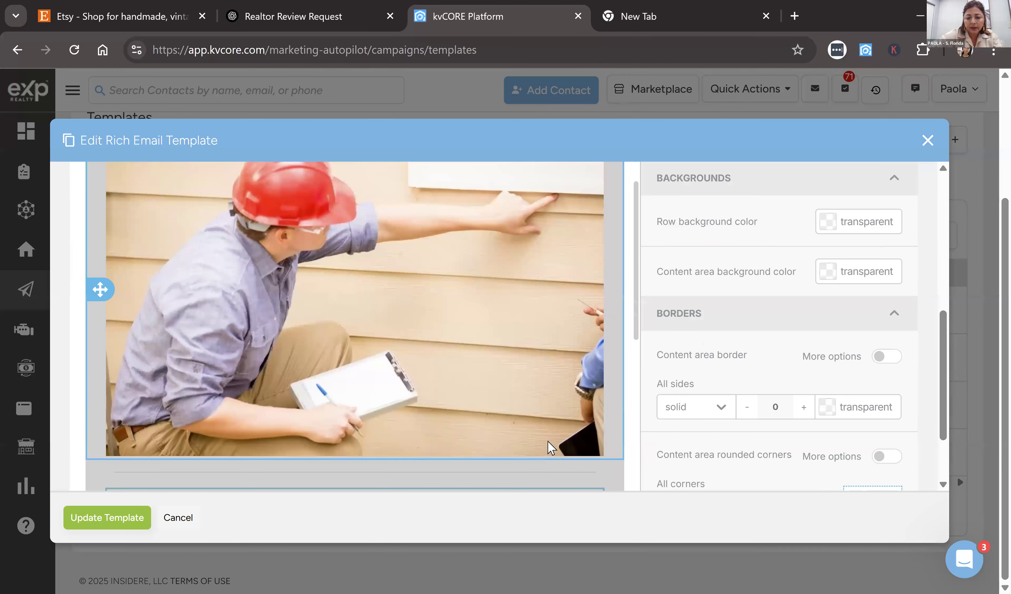
# Delete the home inspector photo below the "What's a Home Inspection?" text, keeping its row in the layout.
pyautogui.scroll(3, 552, 448)
pyautogui.scroll(2, 551, 447)
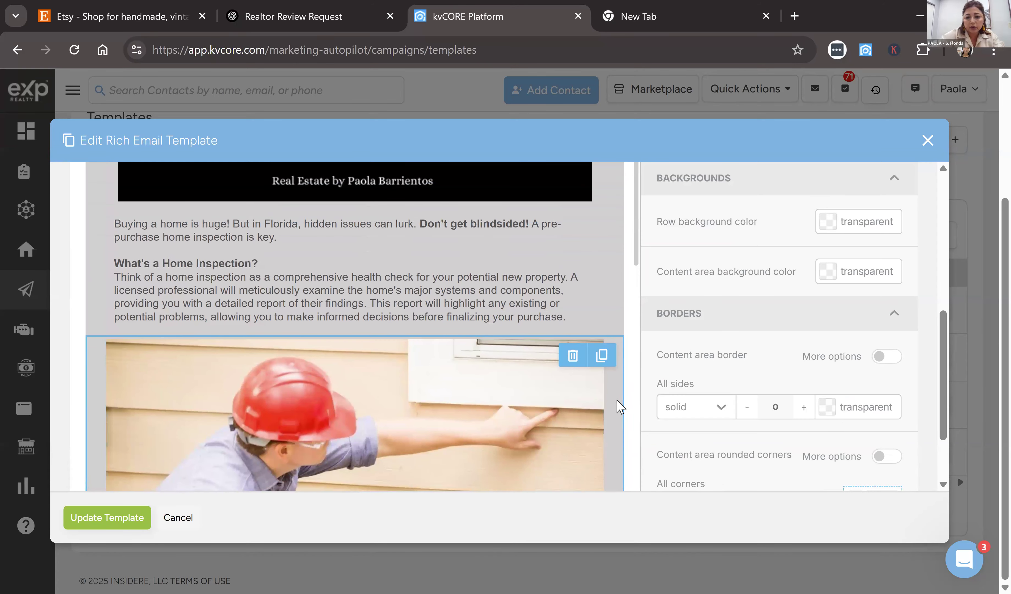
pyautogui.scroll(-6, 618, 407)
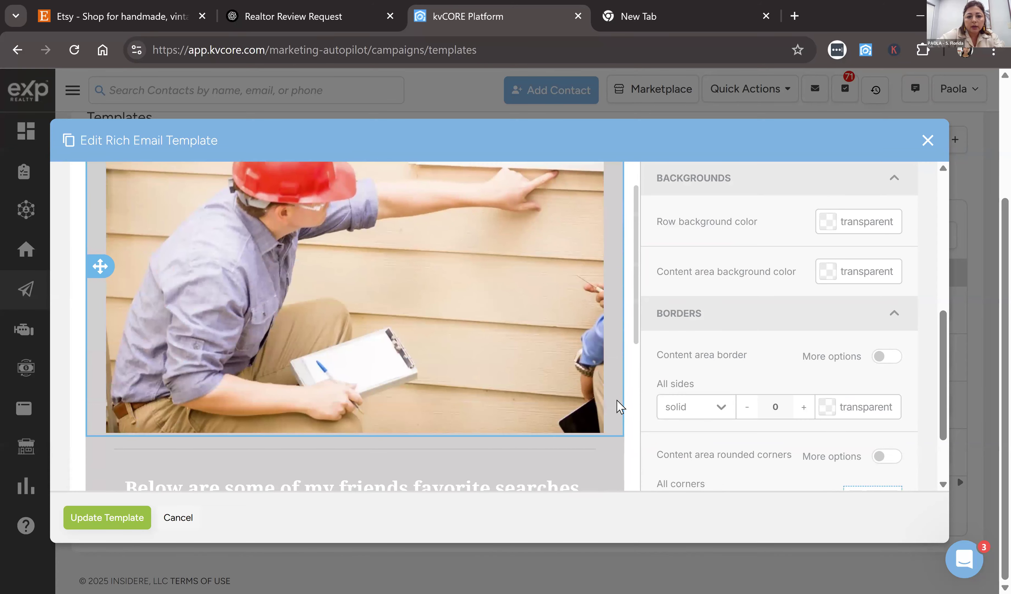
pyautogui.scroll(3, 619, 407)
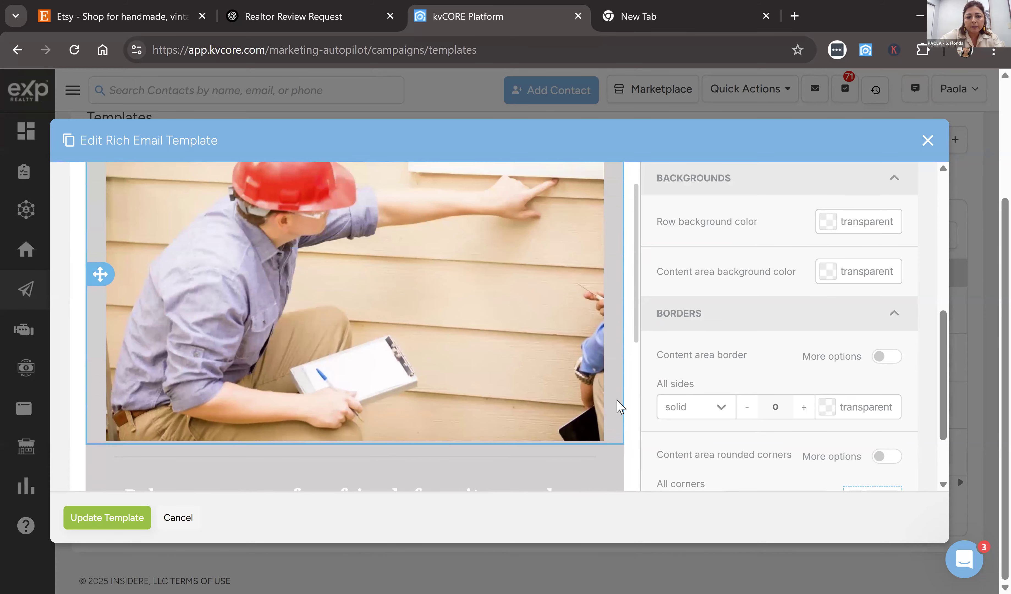
pyautogui.scroll(3, 619, 407)
pyautogui.scroll(3, 618, 406)
pyautogui.click(617, 407)
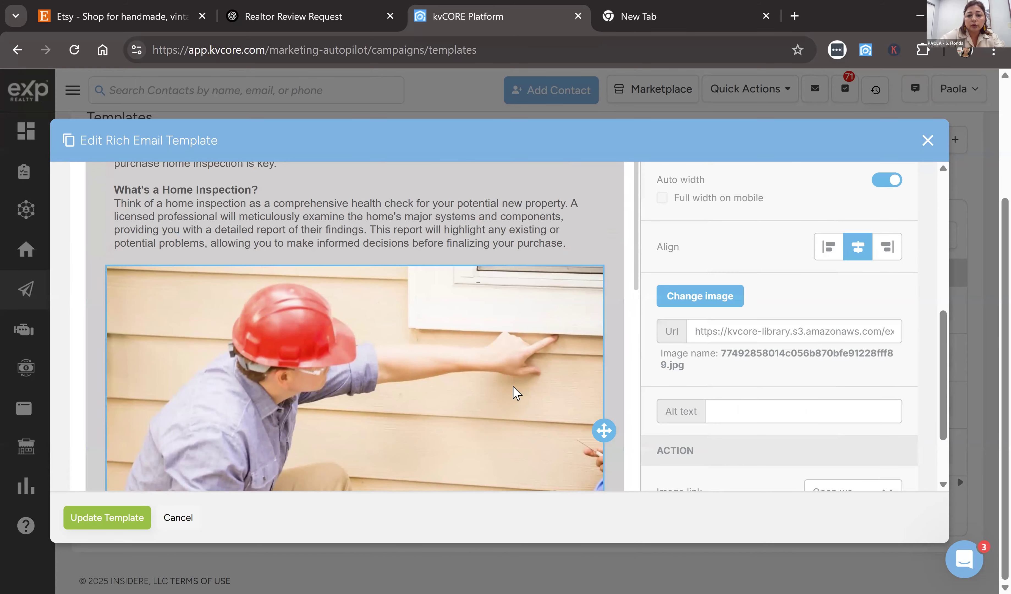
pyautogui.scroll(-6, 516, 393)
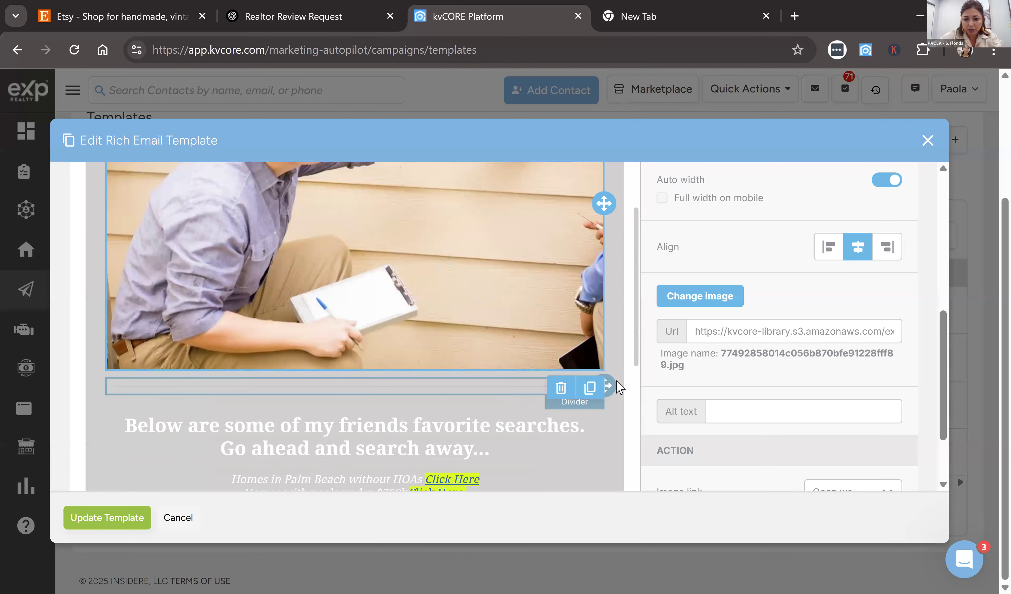
pyautogui.click(619, 330)
pyautogui.click(565, 326)
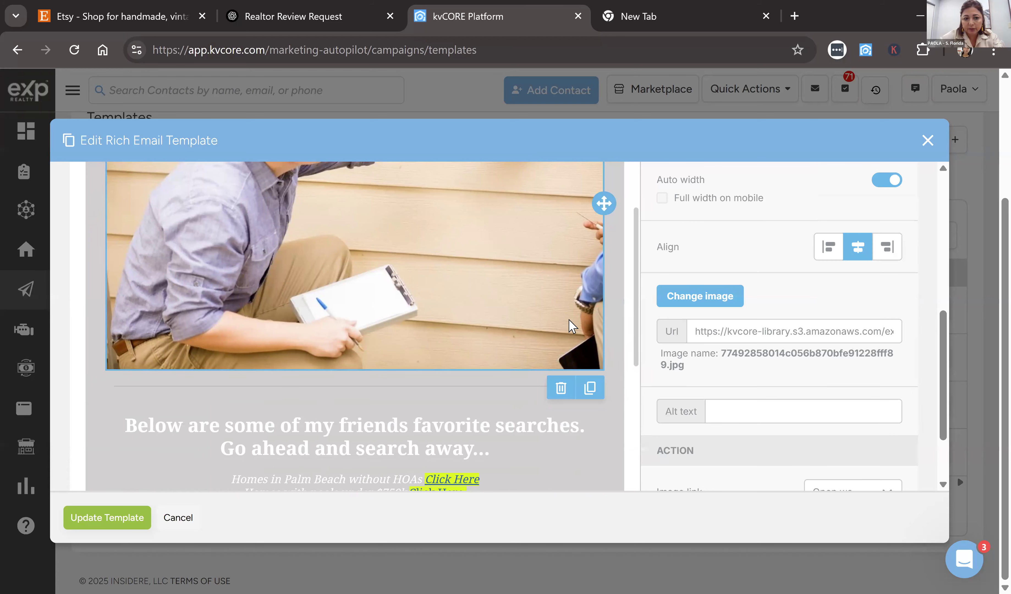
pyautogui.click(623, 350)
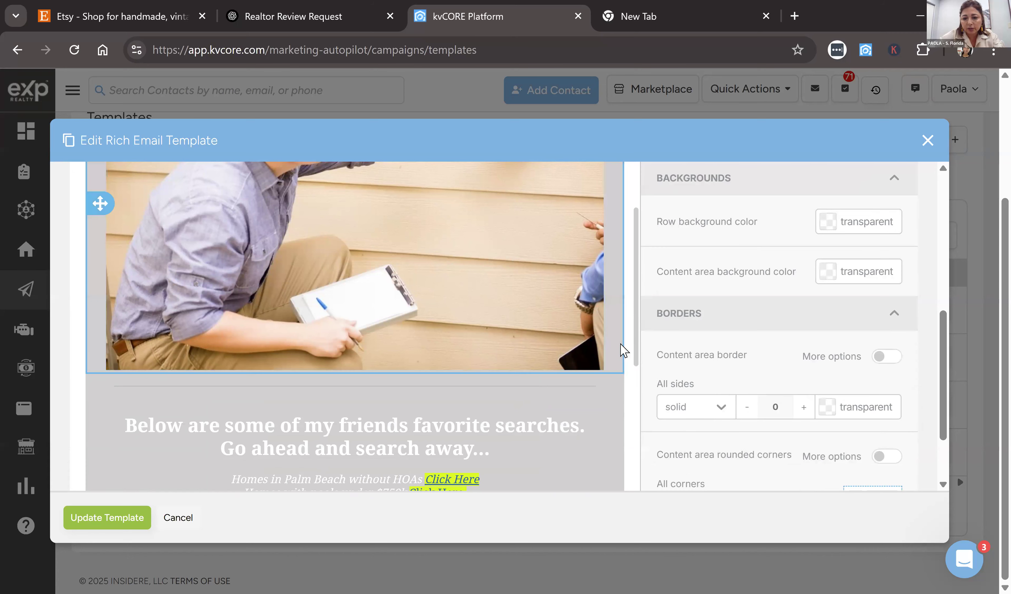
pyautogui.click(557, 330)
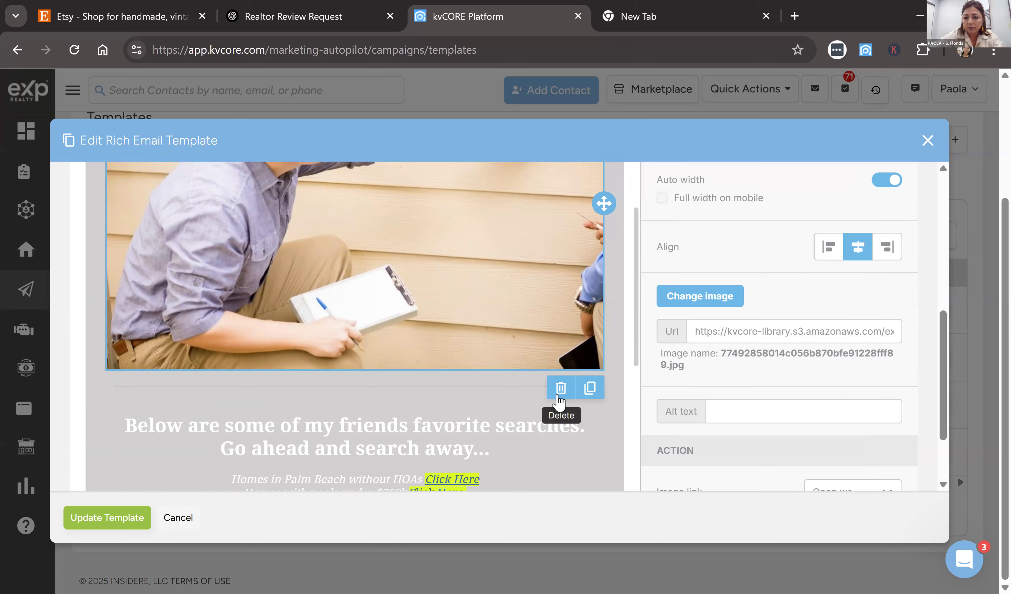
pyautogui.click(558, 395)
pyautogui.click(578, 406)
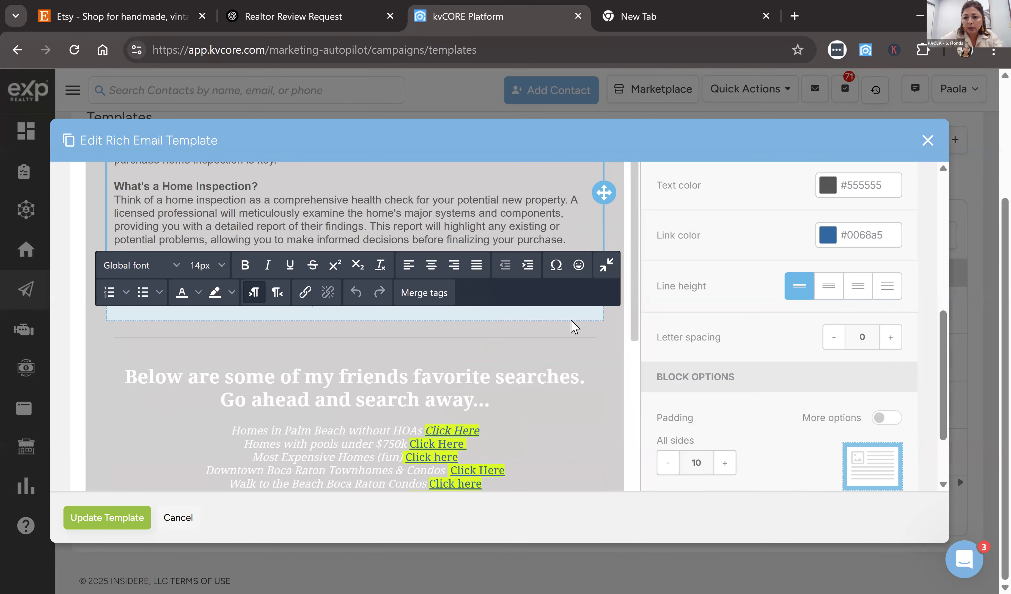
# Add a Text content block to the empty row below the "What's a Home Inspection?" text.
pyautogui.click(607, 278)
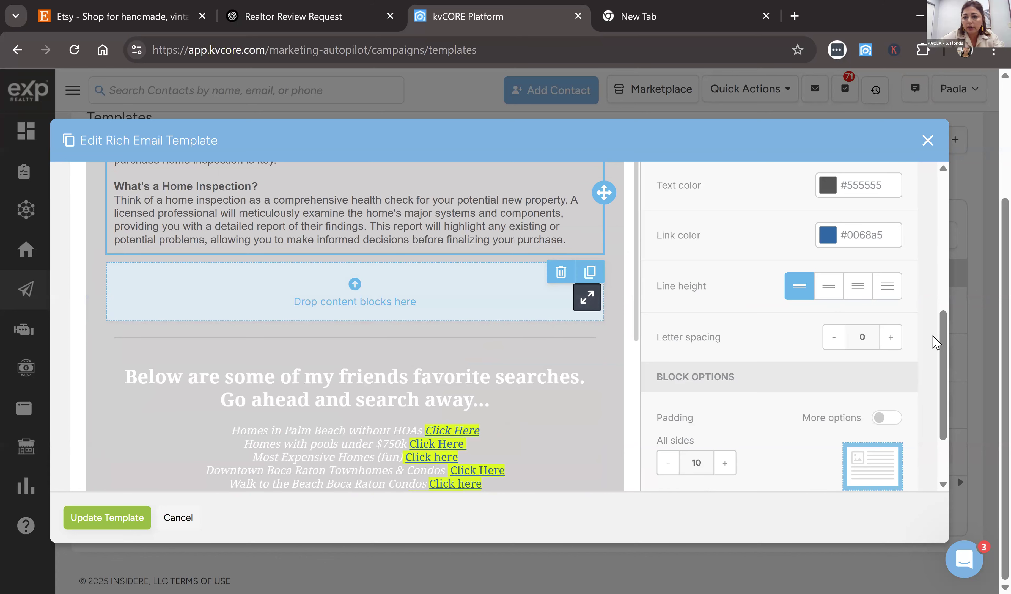
pyautogui.moveTo(942, 264)
pyautogui.mouseDown()
pyautogui.moveTo(944, 243)
pyautogui.moveTo(947, 278)
pyautogui.mouseUp()
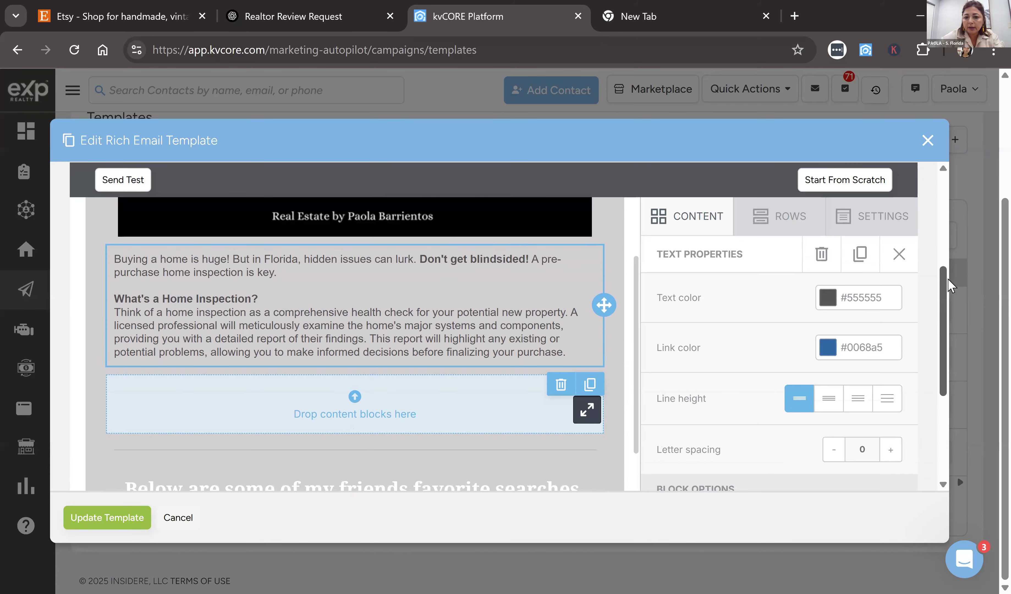
pyautogui.click(786, 224)
pyautogui.click(674, 224)
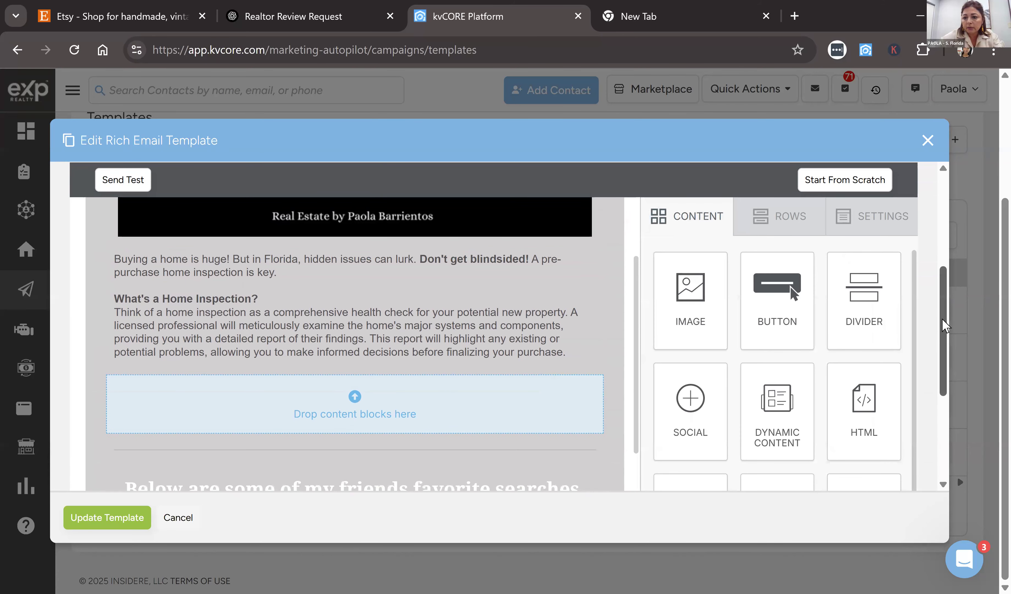
pyautogui.scroll(-2, 869, 430)
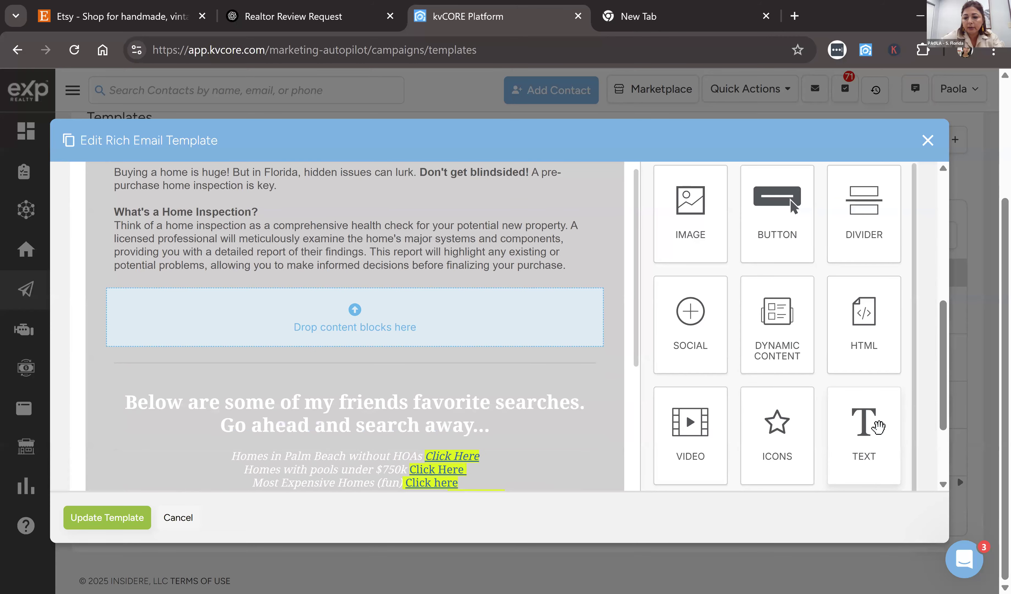
pyautogui.moveTo(872, 444)
pyautogui.mouseDown()
pyautogui.moveTo(533, 341)
pyautogui.moveTo(515, 307)
pyautogui.moveTo(510, 342)
pyautogui.mouseUp()
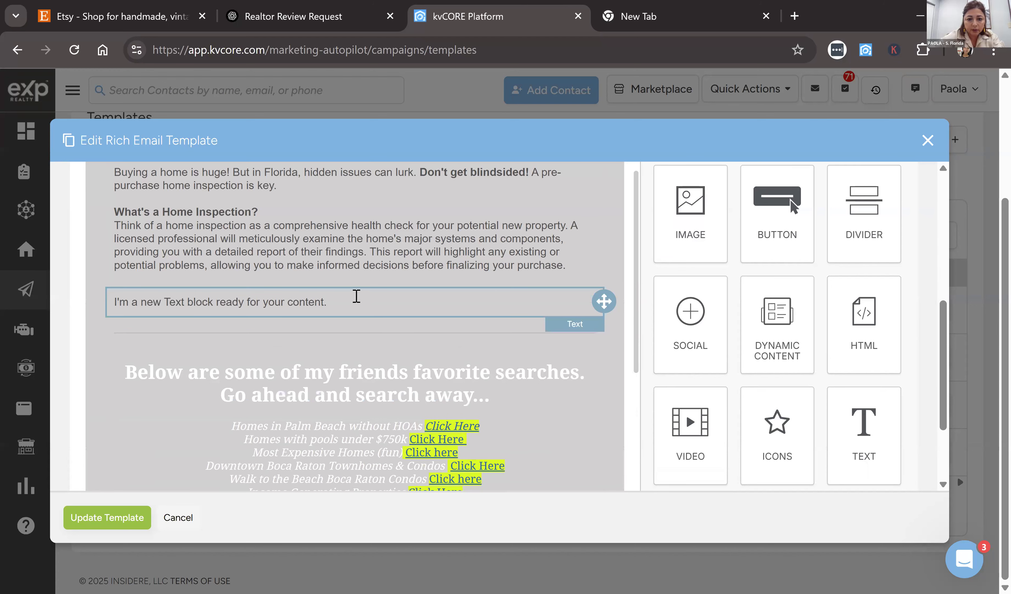
# Copy the "What's a Home Inspection?" heading and its paragraph from the text block above the new placeholder block.
pyautogui.moveTo(339, 300); pyautogui.dragTo(99, 309)
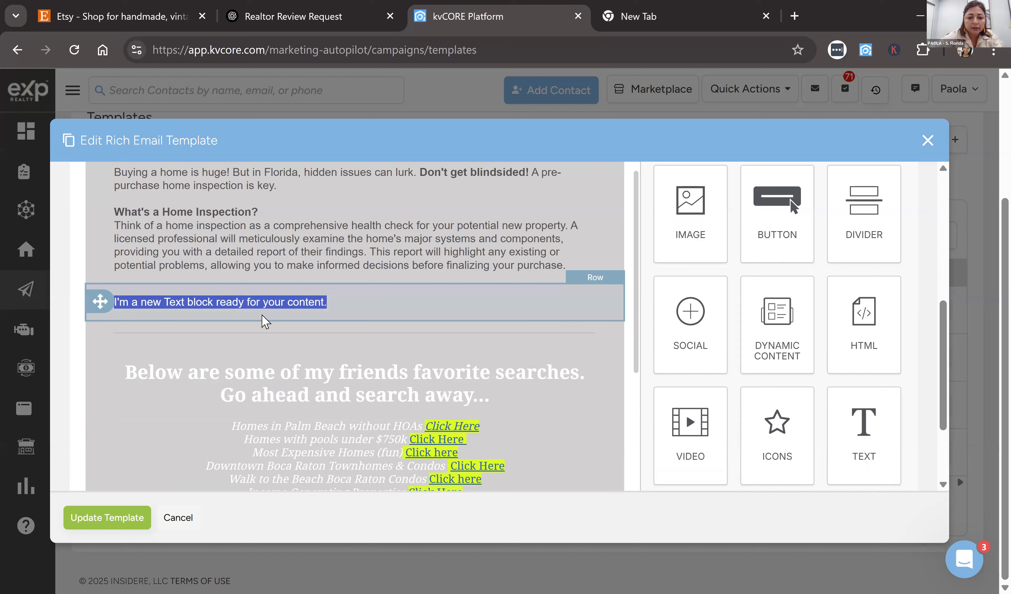
pyautogui.click(306, 311)
pyautogui.moveTo(308, 317); pyautogui.dragTo(109, 314)
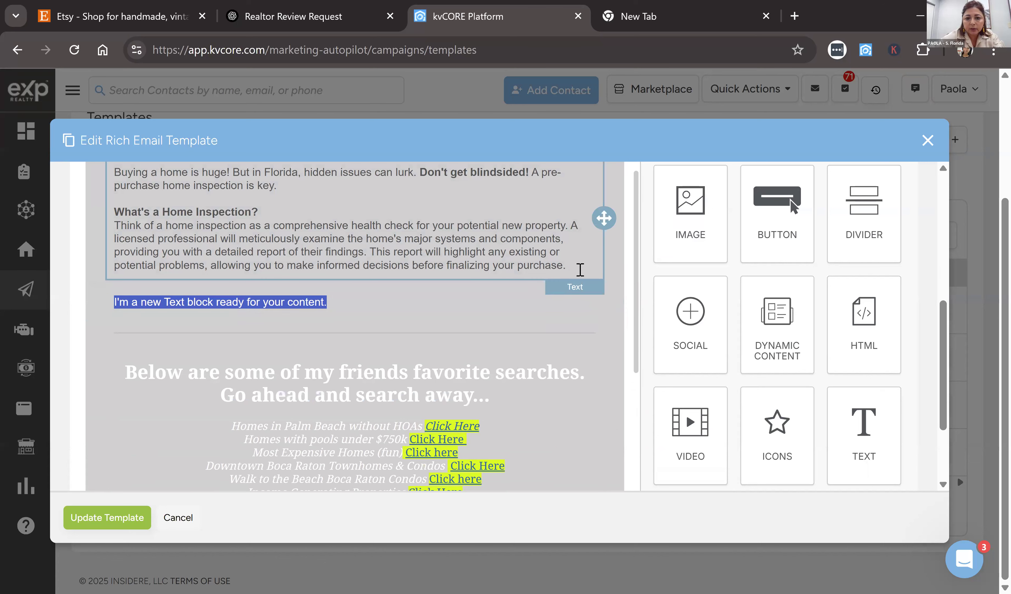
pyautogui.click(580, 269)
pyautogui.moveTo(580, 270); pyautogui.dragTo(115, 219)
pyautogui.hotkey('ctrl', 'c')
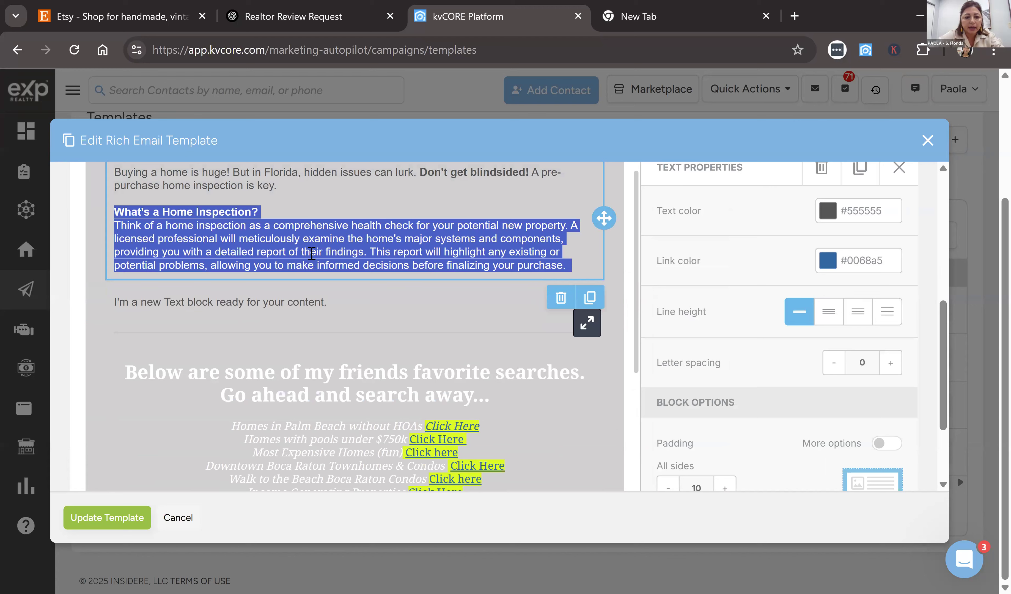
pyautogui.moveTo(369, 302); pyautogui.dragTo(3, 300)
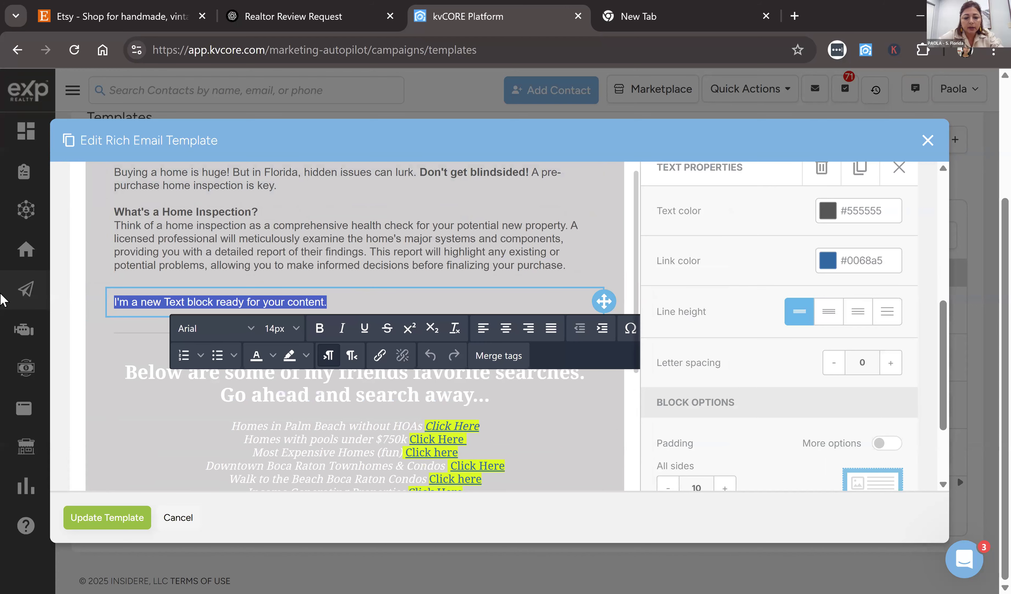
pyautogui.hotkey('ctrl', 'v')
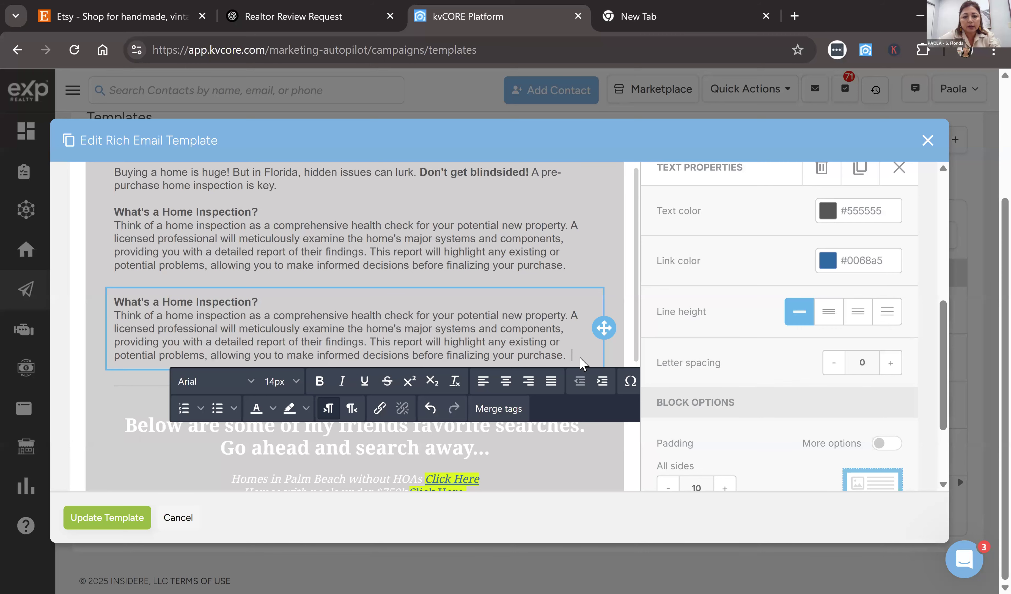
pyautogui.hotkey('ctrl', 'z')
pyautogui.click(482, 307)
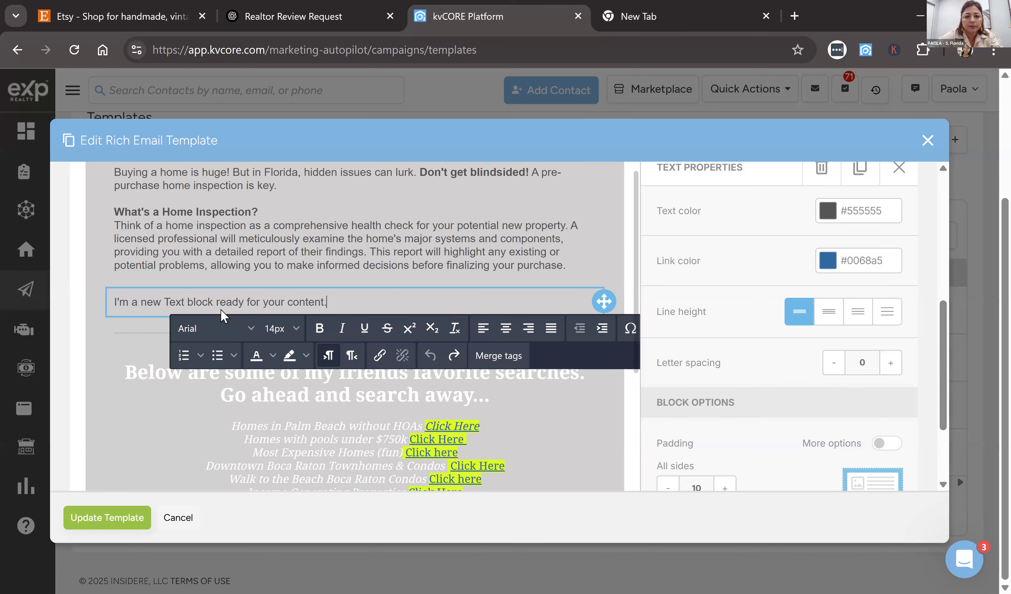
# Replace the new Text block's placeholder with the copied "What's a Home Inspection?" passage and color all of it blue.
pyautogui.moveTo(378, 305); pyautogui.dragTo(53, 314)
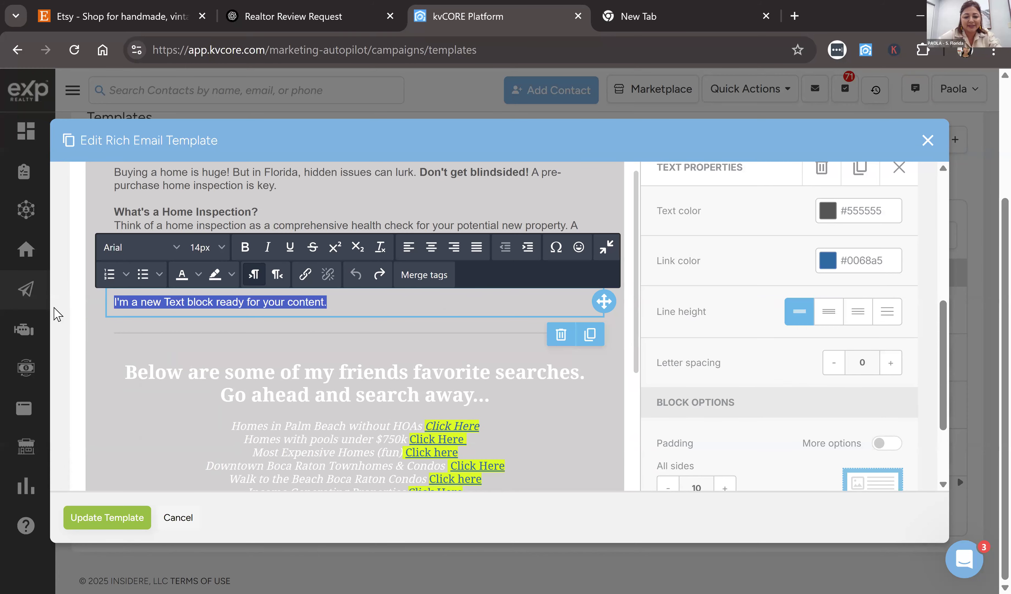
pyautogui.hotkey('ctrl', 'v')
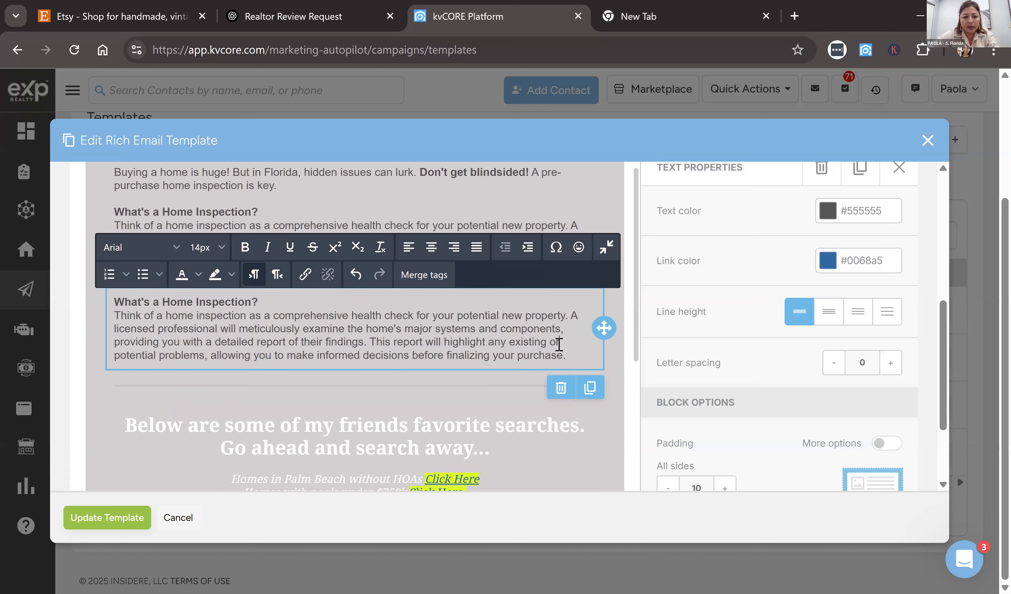
pyautogui.hotkey('ctrl', 'a')
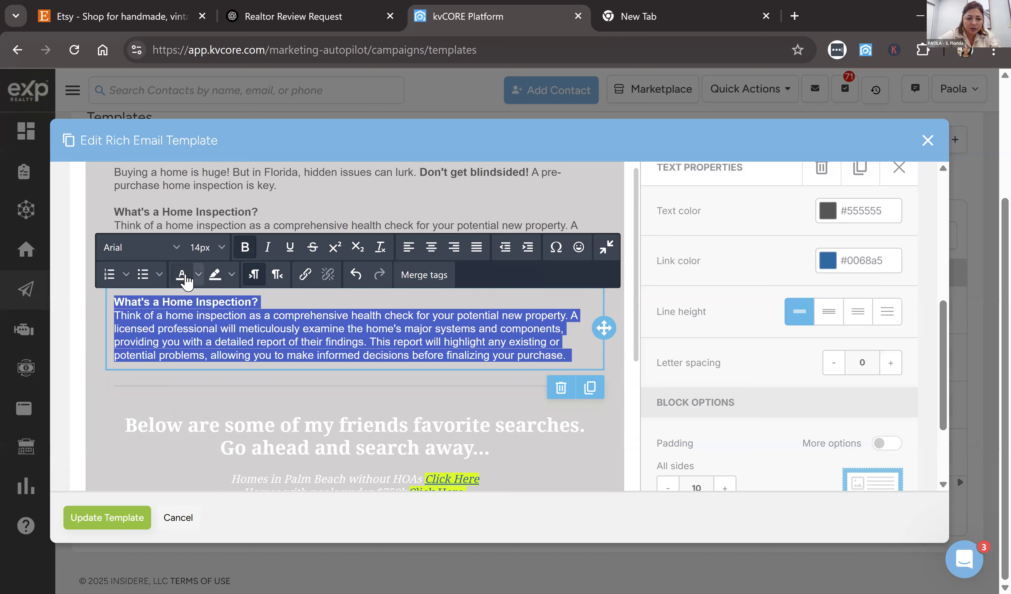
pyautogui.click(197, 275)
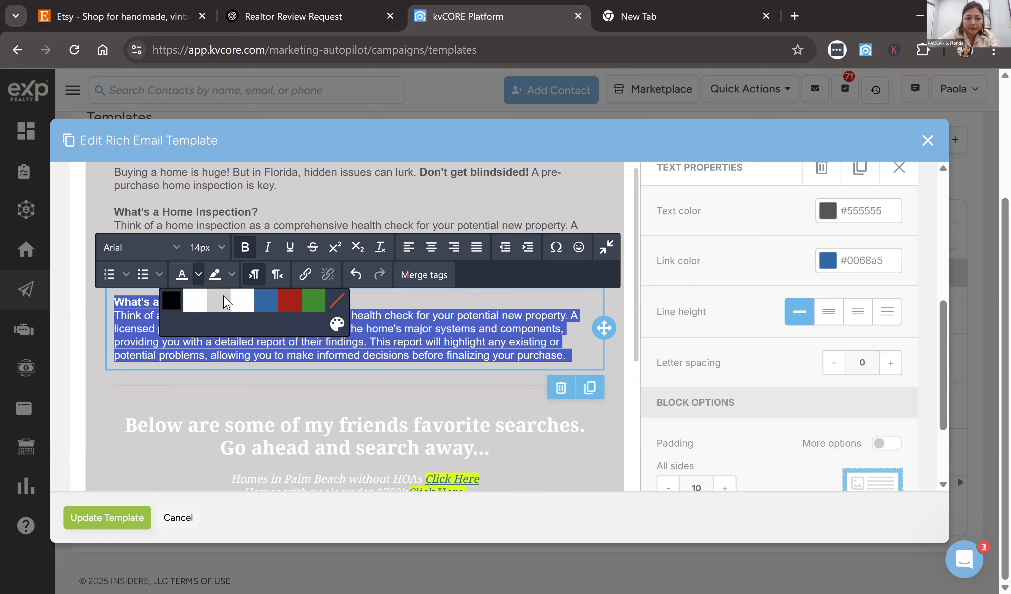
pyautogui.click(271, 300)
pyautogui.click(345, 356)
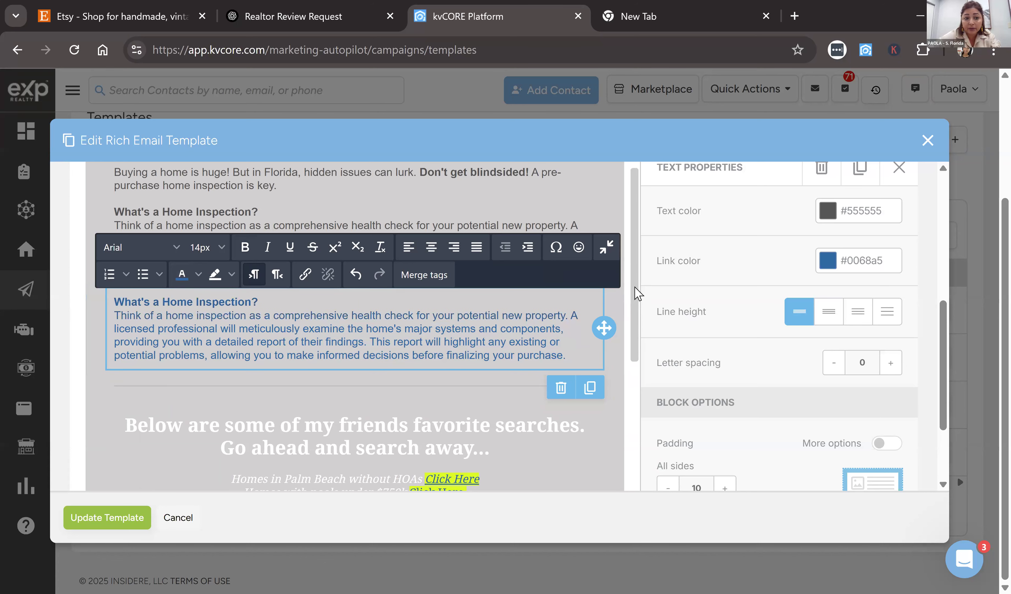
# Clear the original grey text block directly below the header banner, delete the emptied block and confirm its removal.
pyautogui.scroll(3, 371, 352)
pyautogui.click(366, 362)
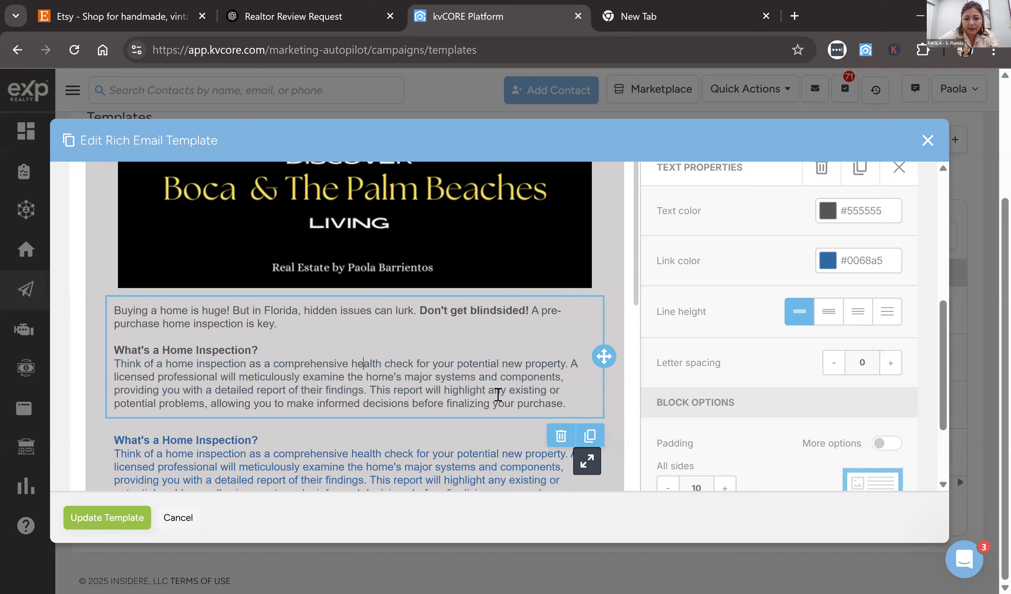
pyautogui.moveTo(585, 406); pyautogui.dragTo(123, 307)
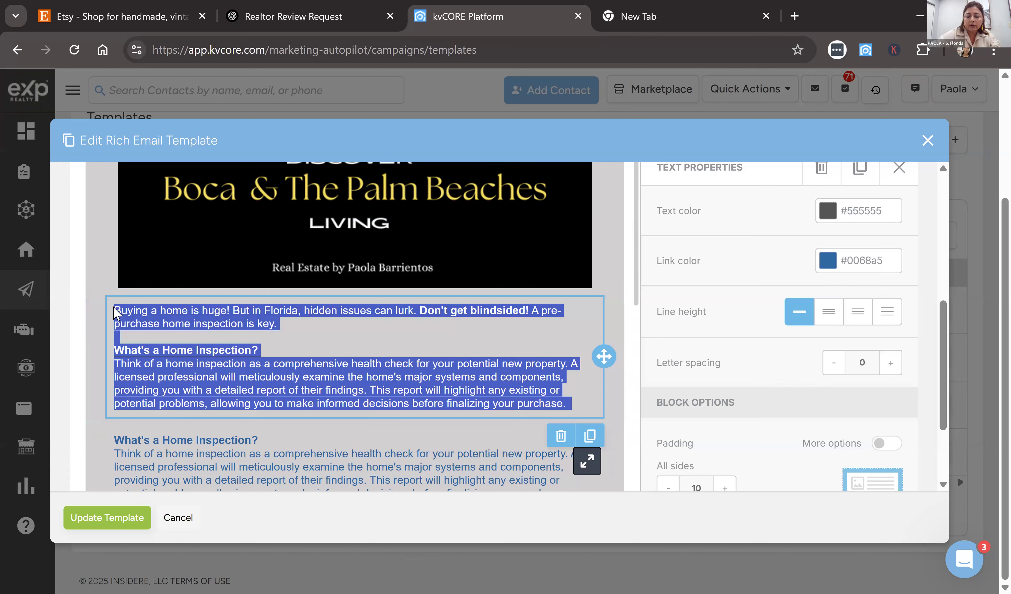
pyautogui.press('Delete')
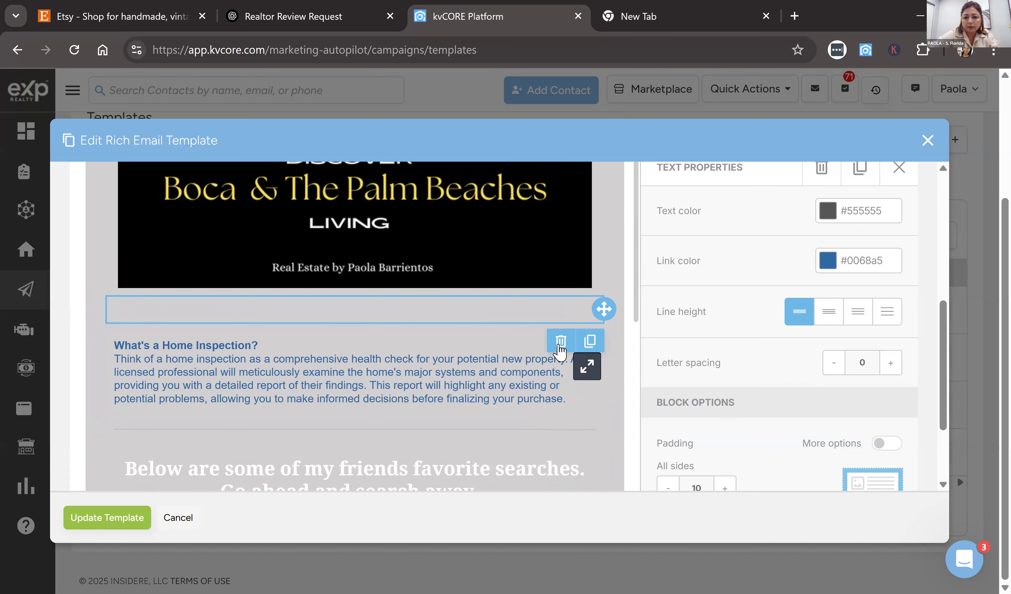
pyautogui.click(529, 307)
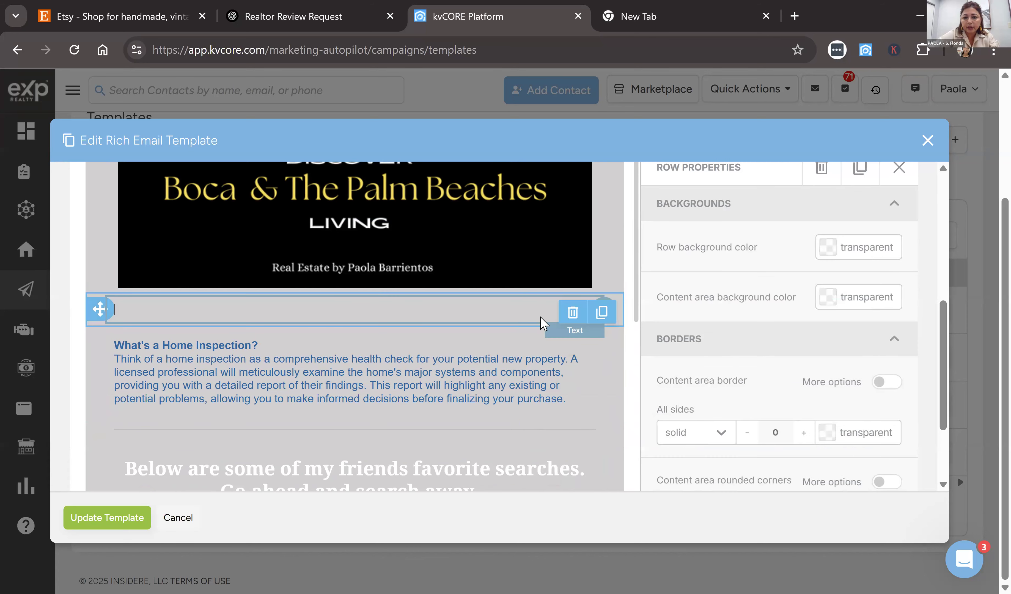
pyautogui.click(524, 338)
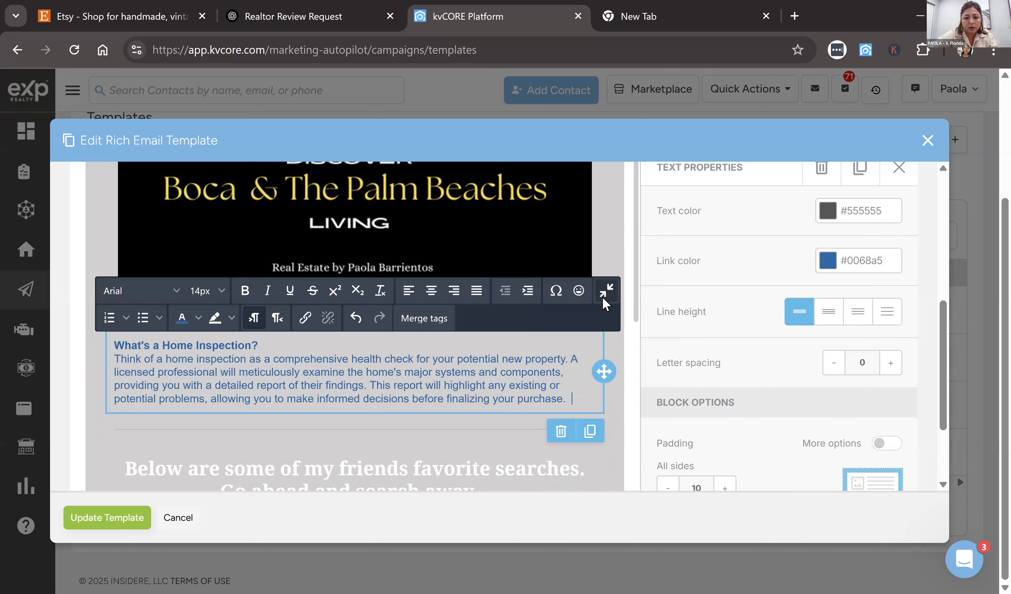
pyautogui.click(606, 290)
pyautogui.click(576, 315)
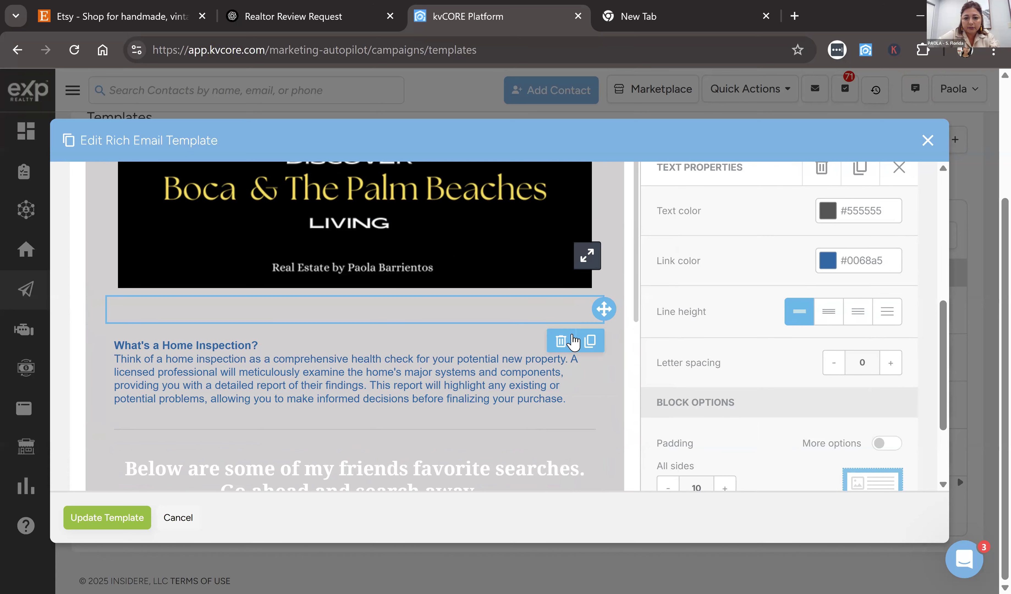
pyautogui.click(562, 345)
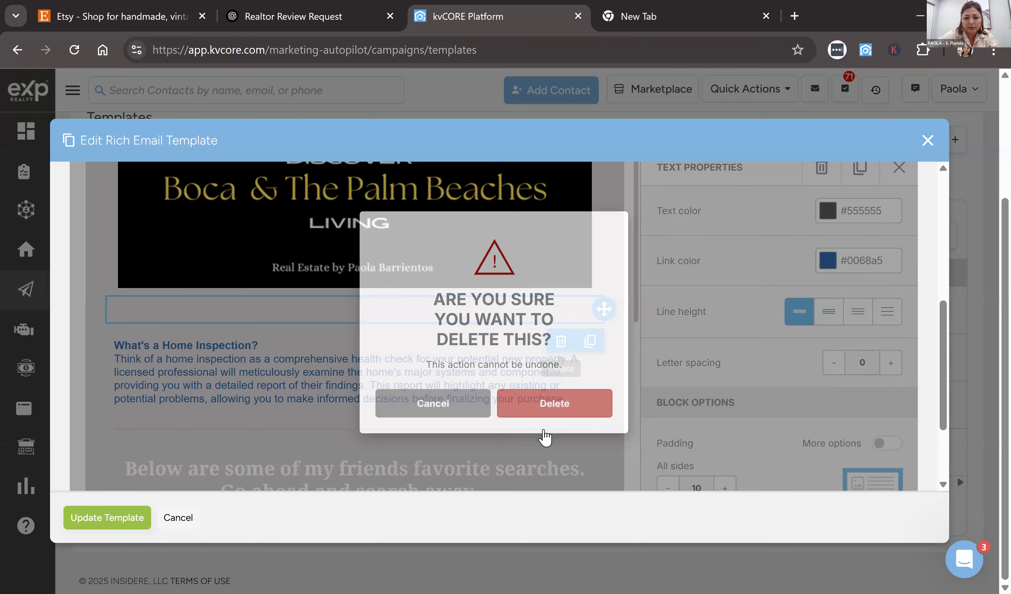
pyautogui.click(541, 427)
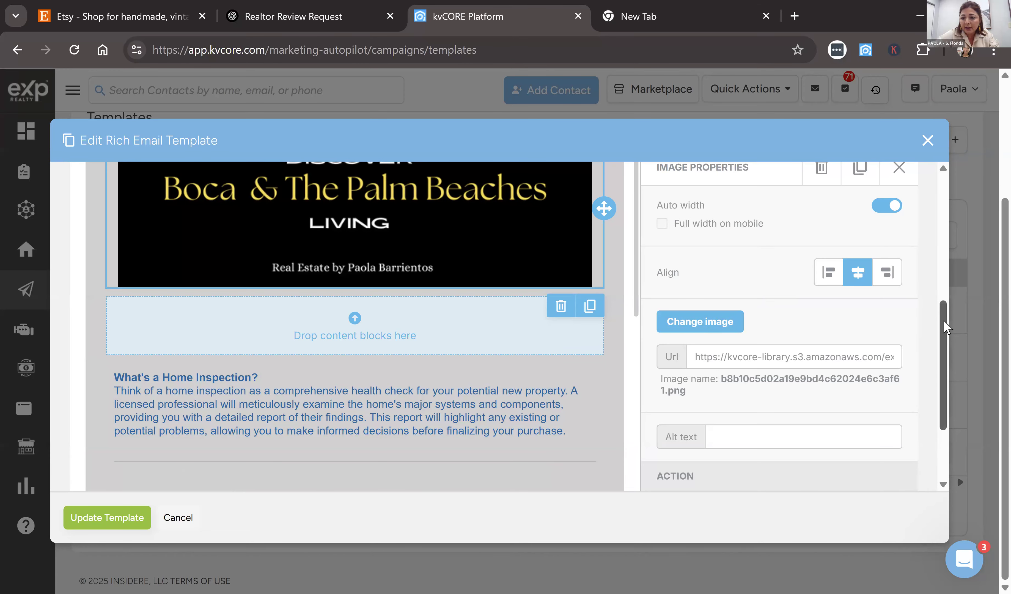
# Add an Image content block to the empty row below the header banner.
pyautogui.scroll(5, 943, 261)
pyautogui.scroll(-2, 943, 283)
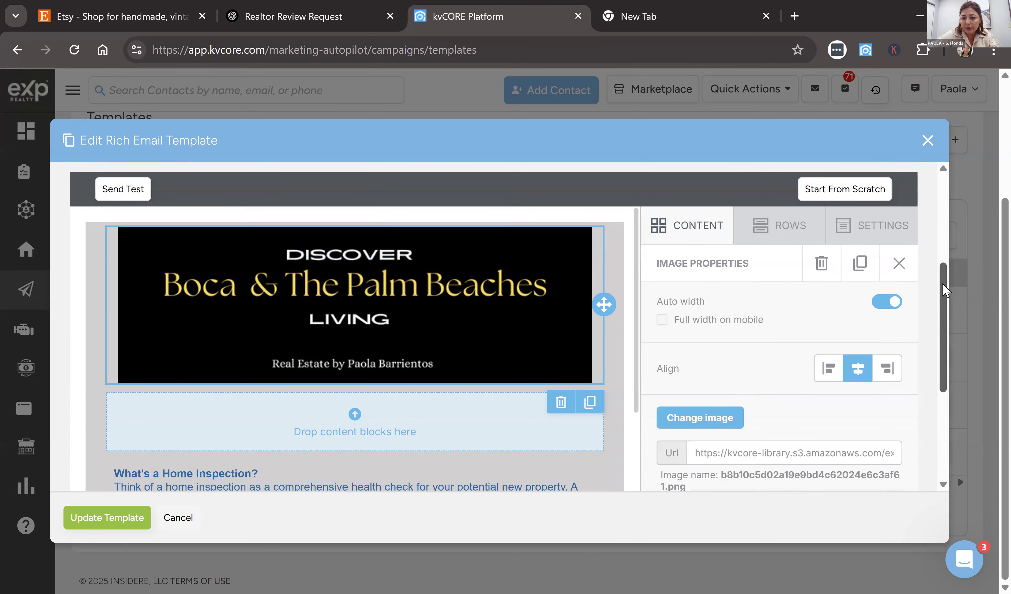
pyautogui.click(763, 228)
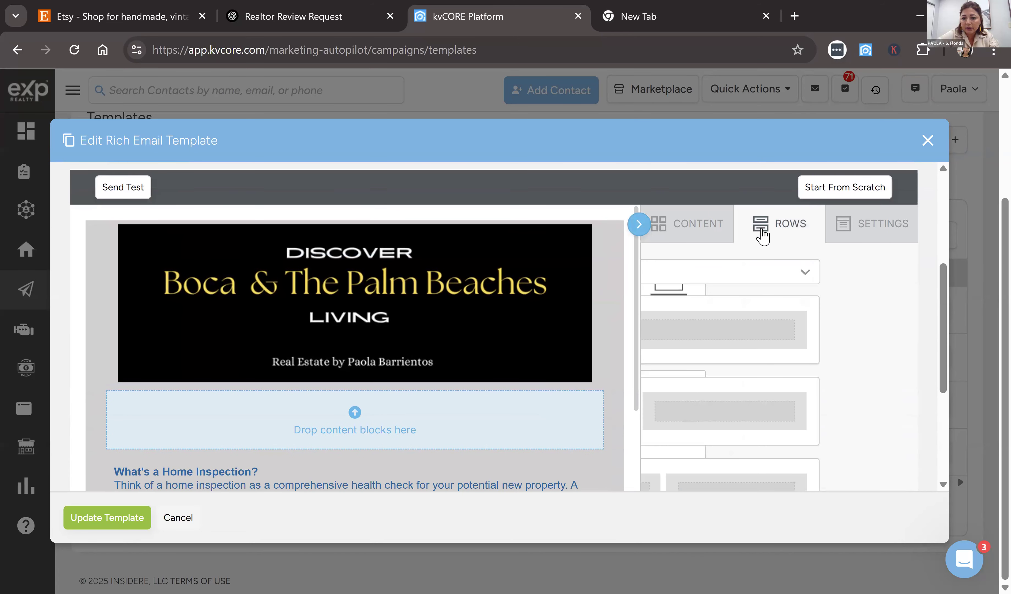
pyautogui.click(698, 233)
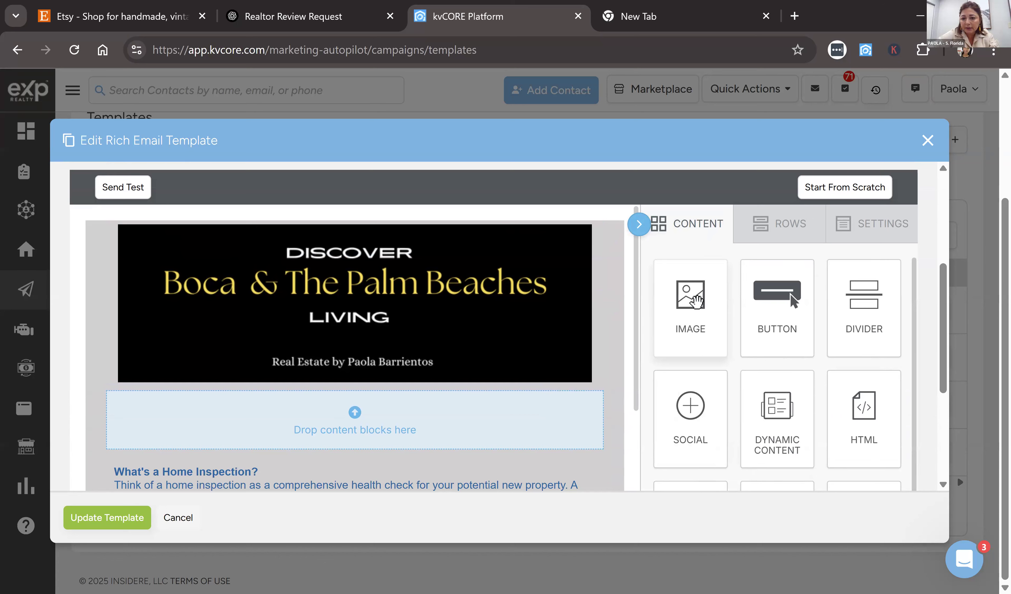
pyautogui.moveTo(696, 303); pyautogui.dragTo(522, 438)
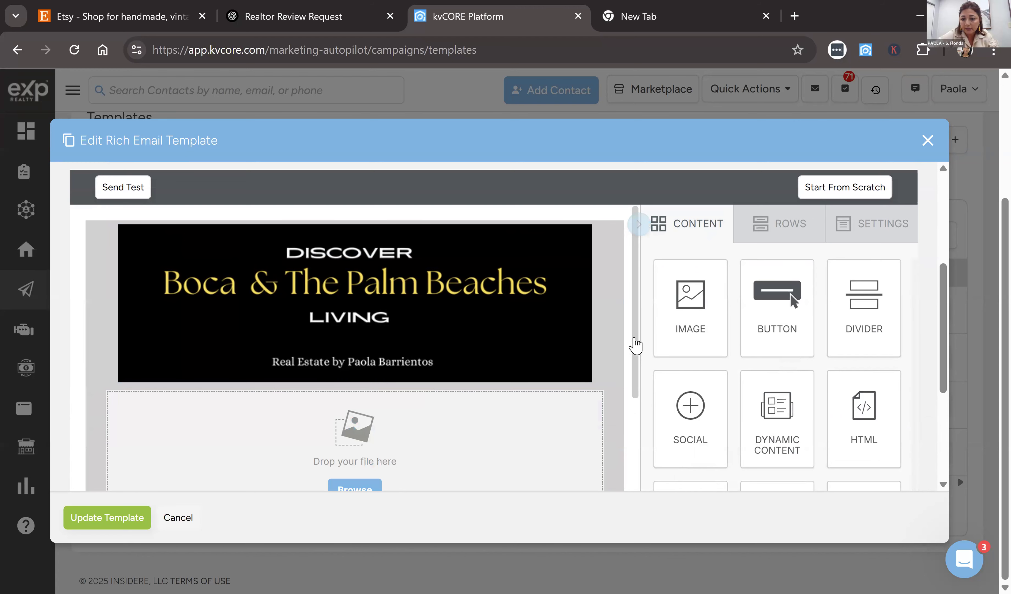
# Insert an empty row with two equal columns between the image placeholder and the blue "What's a Home Inspection?" text.
pyautogui.scroll(-3, 639, 373)
pyautogui.scroll(-5, 639, 372)
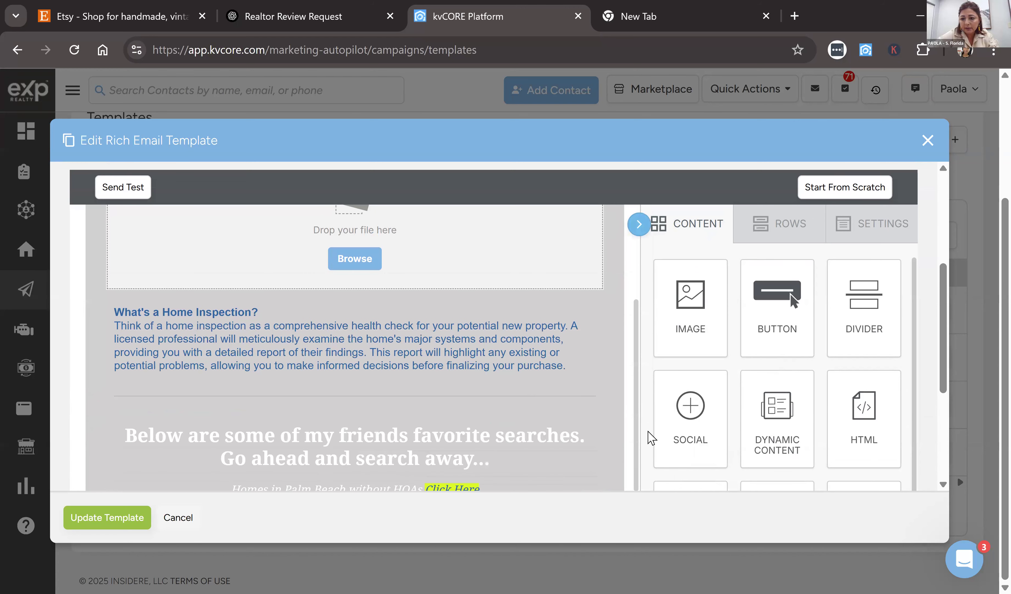
pyautogui.scroll(2, 654, 398)
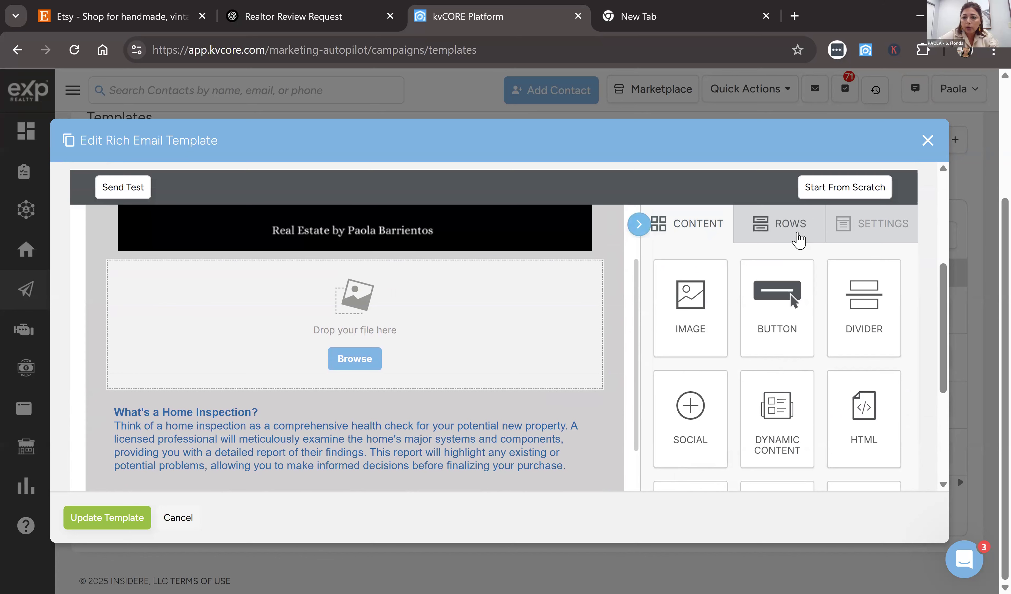
pyautogui.click(792, 233)
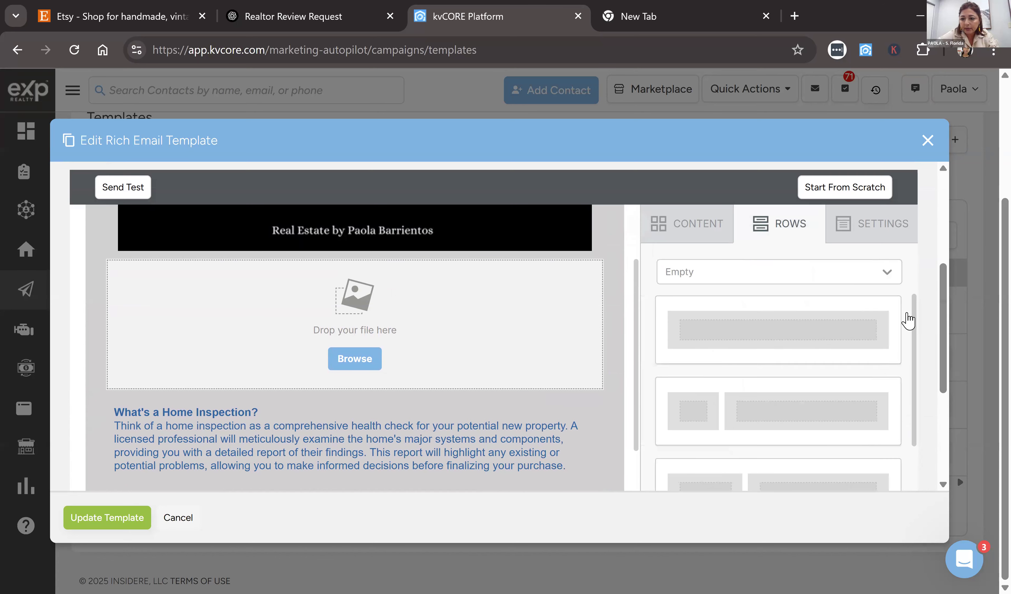
pyautogui.scroll(-1, 915, 361)
pyautogui.moveTo(916, 361); pyautogui.dragTo(921, 410)
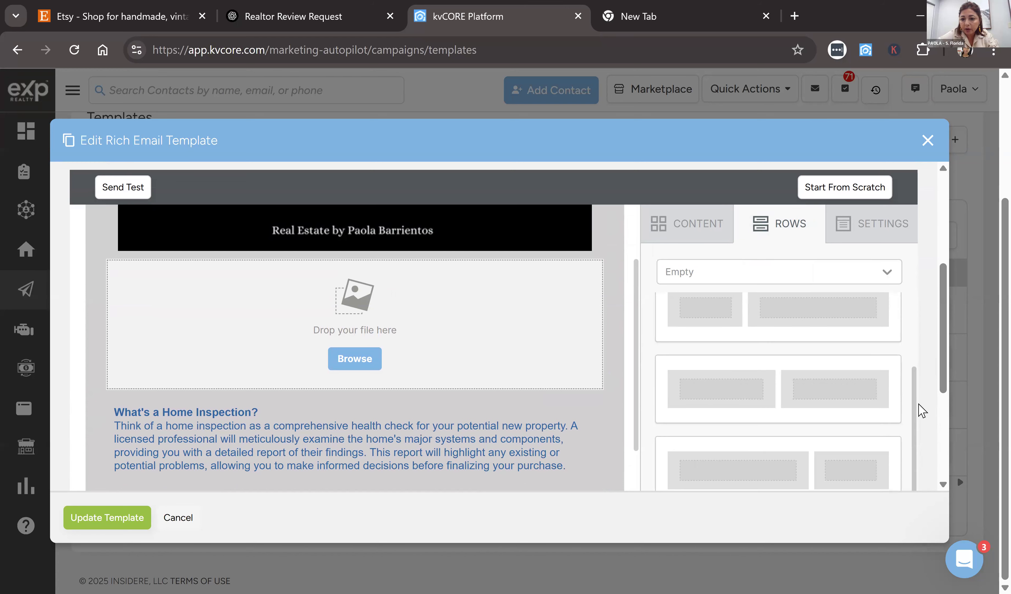
pyautogui.scroll(2, 776, 392)
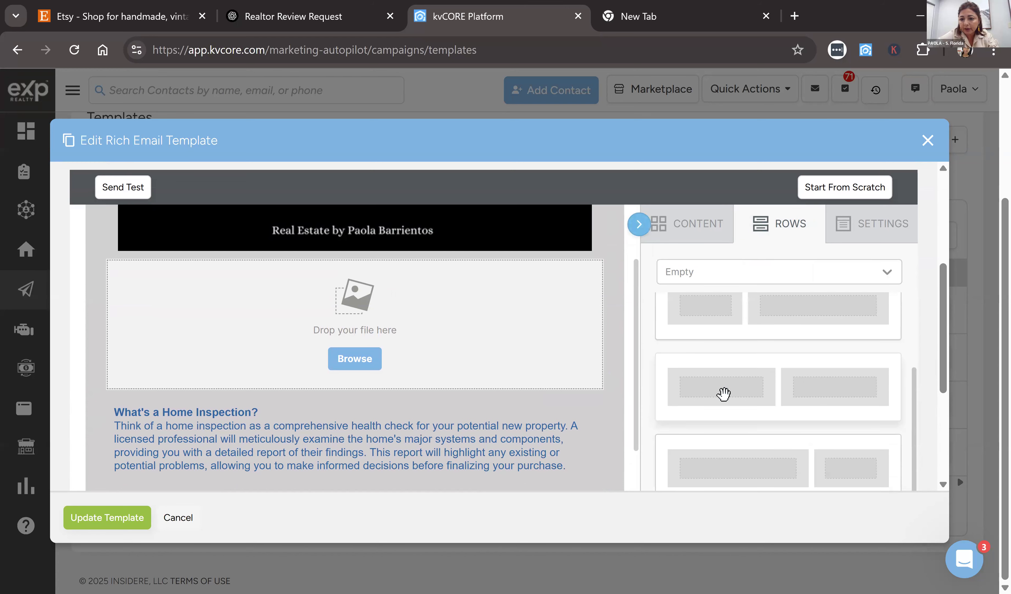
pyautogui.scroll(1, 758, 385)
pyautogui.scroll(-2, 765, 392)
pyautogui.scroll(1, 765, 392)
pyautogui.scroll(-5, 778, 392)
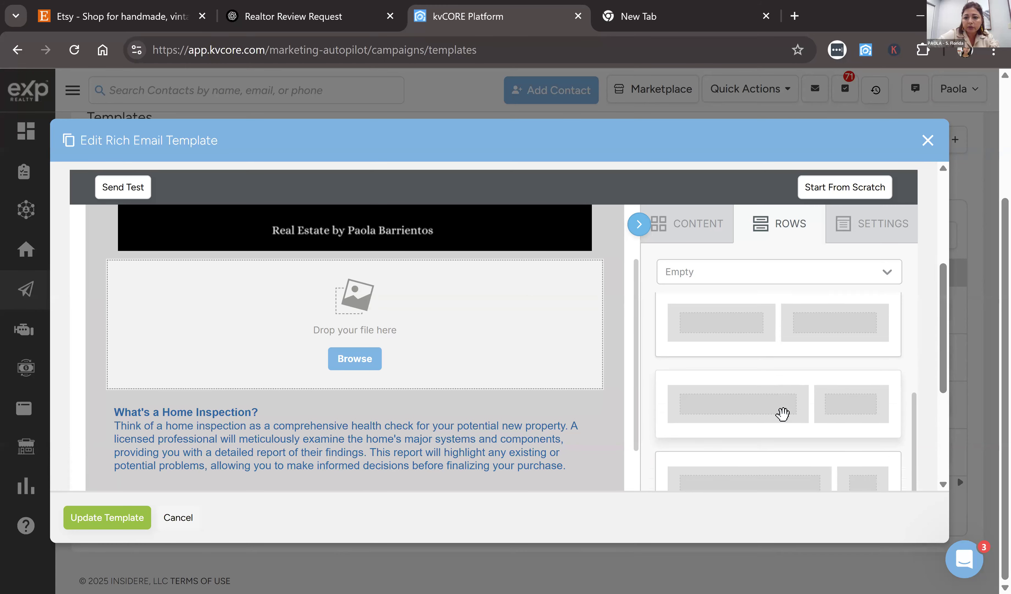
pyautogui.scroll(-3, 781, 413)
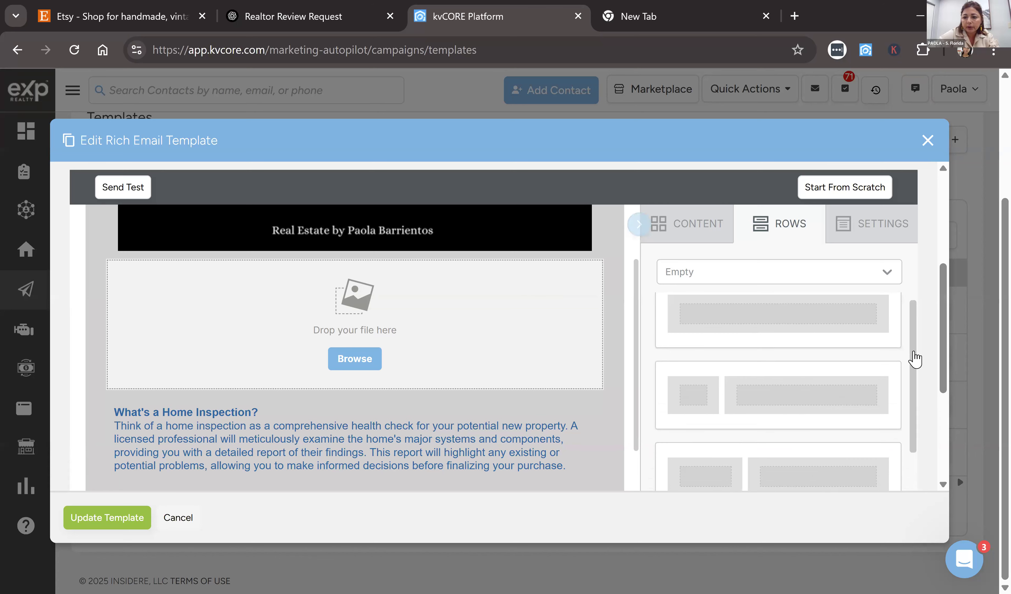
pyautogui.scroll(-5, 915, 359)
pyautogui.moveTo(852, 406); pyautogui.dragTo(436, 390)
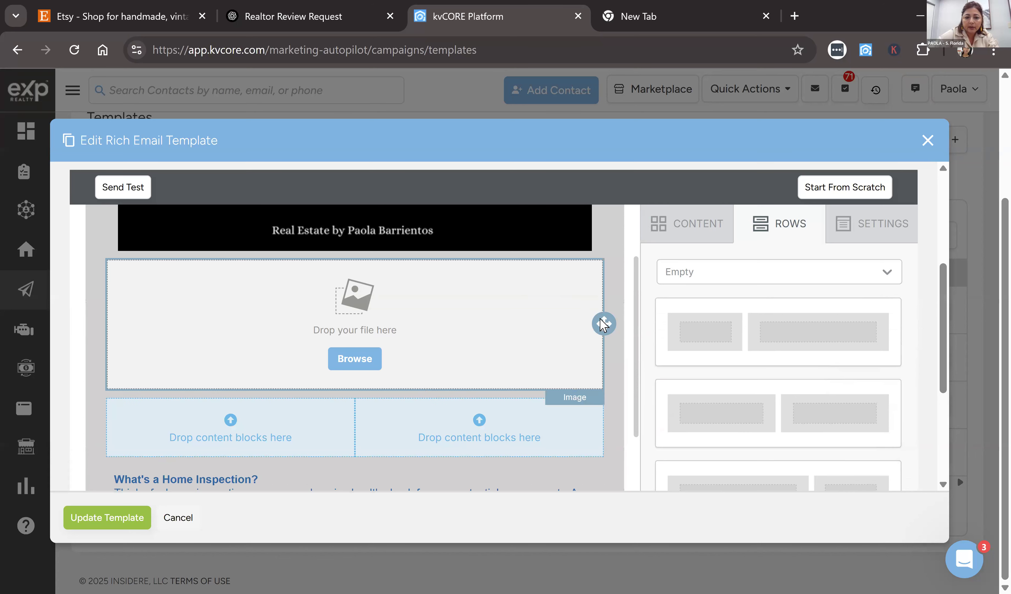
# Delete the empty image block above the two-column row and confirm its removal, keeping its row.
pyautogui.click(582, 321)
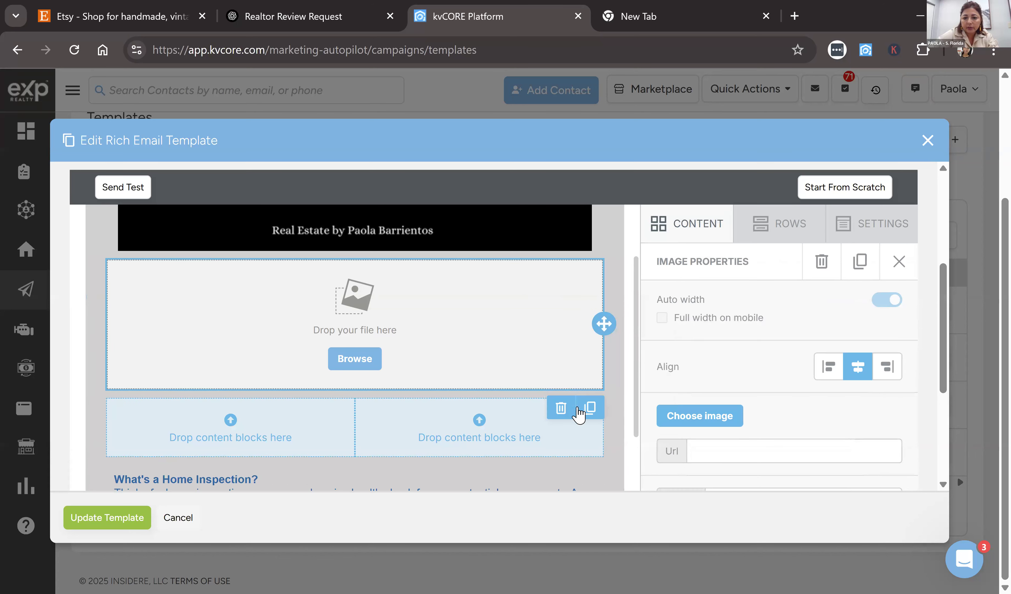
pyautogui.click(562, 408)
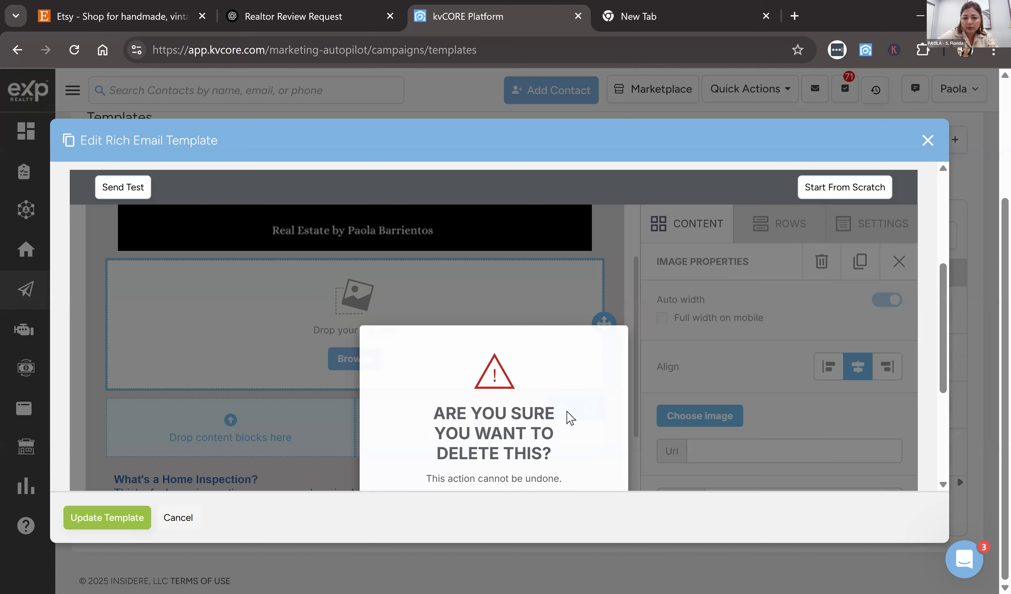
pyautogui.scroll(-3, 594, 384)
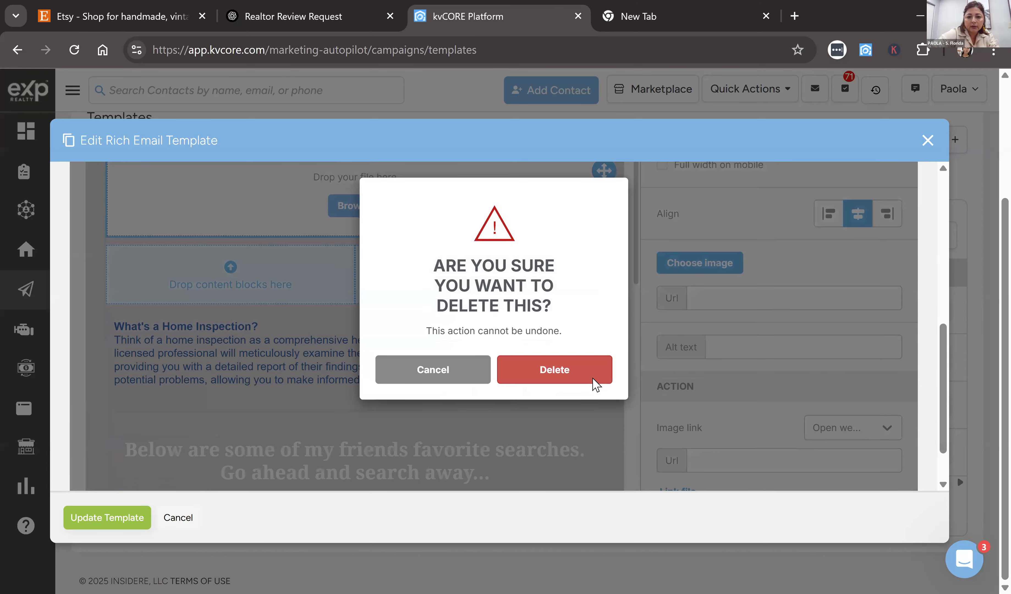
pyautogui.click(594, 384)
pyautogui.scroll(2, 534, 276)
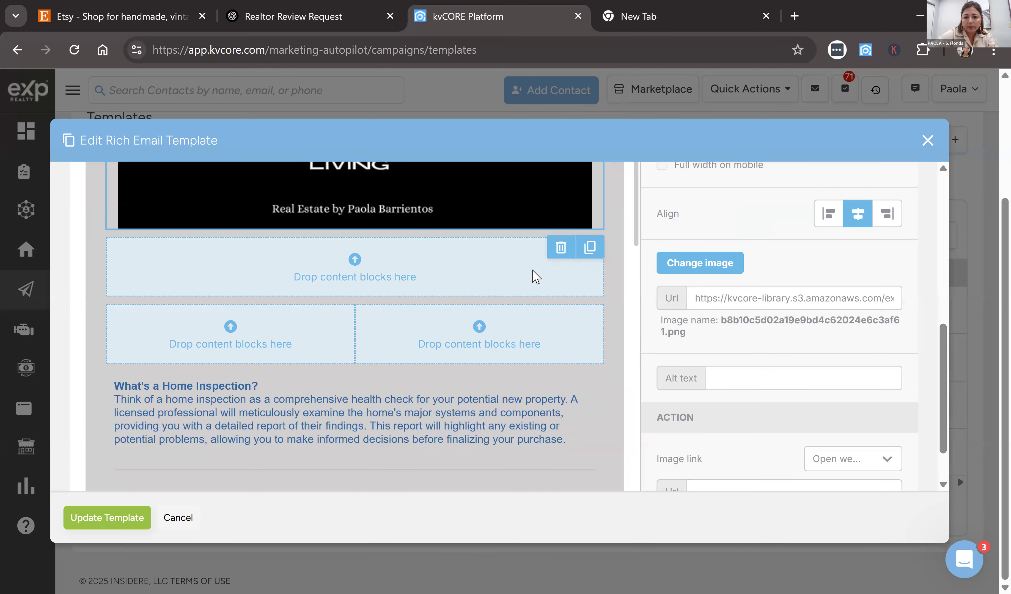
# Delete the empty single-column row between the header banner and the two-column row, confirming the removal.
pyautogui.click(617, 277)
pyautogui.click(580, 264)
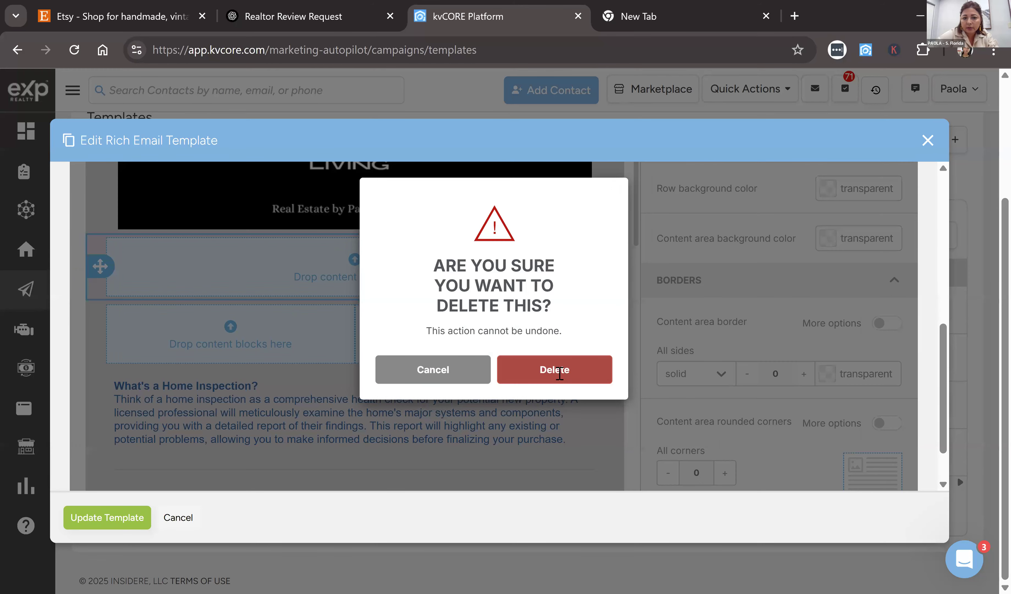
pyautogui.click(547, 372)
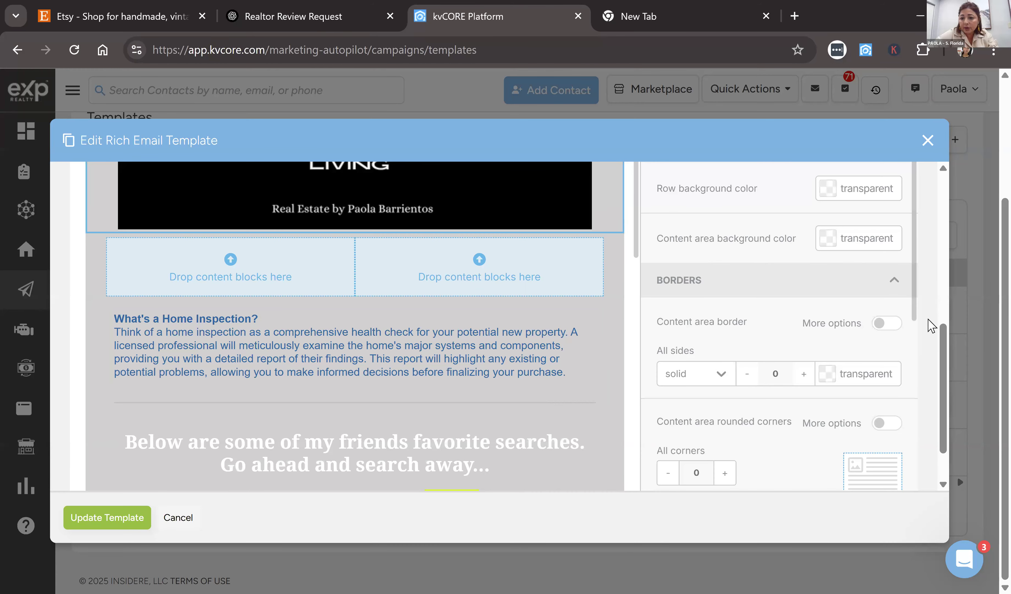
# Add an Image block to the right column and a Text block to the left column of the empty row below the banner.
pyautogui.moveTo(946, 359); pyautogui.dragTo(944, 310)
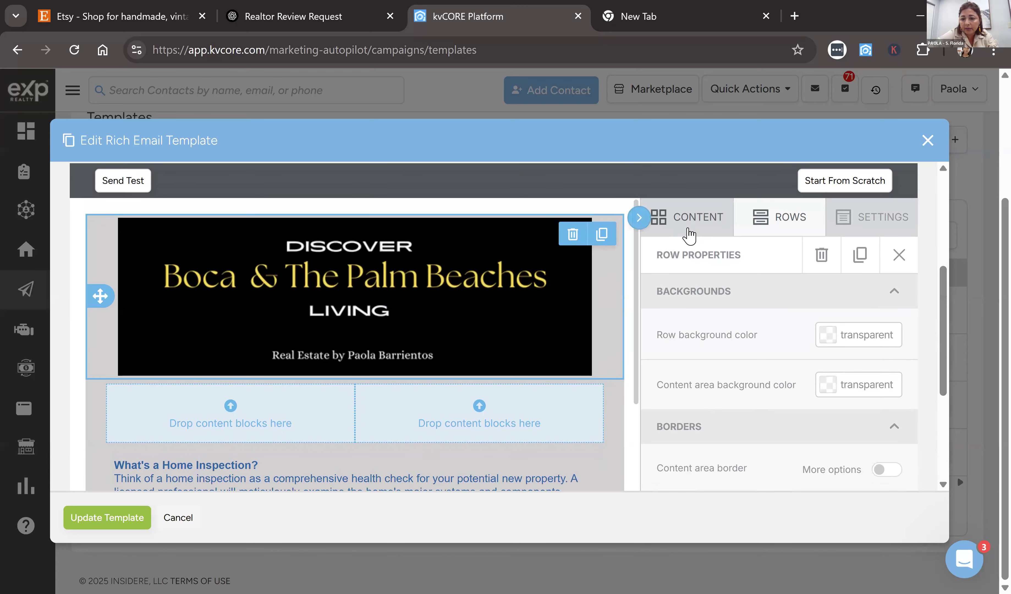
pyautogui.click(689, 234)
pyautogui.moveTo(684, 323)
pyautogui.mouseDown()
pyautogui.moveTo(609, 359)
pyautogui.moveTo(388, 411)
pyautogui.moveTo(488, 433)
pyautogui.mouseUp()
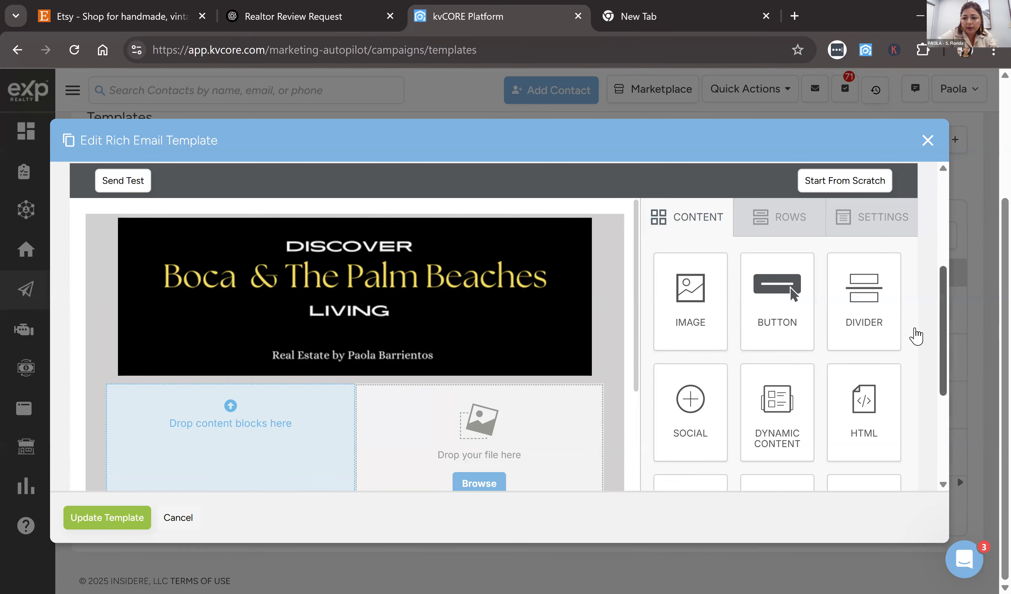
pyautogui.scroll(-1, 916, 335)
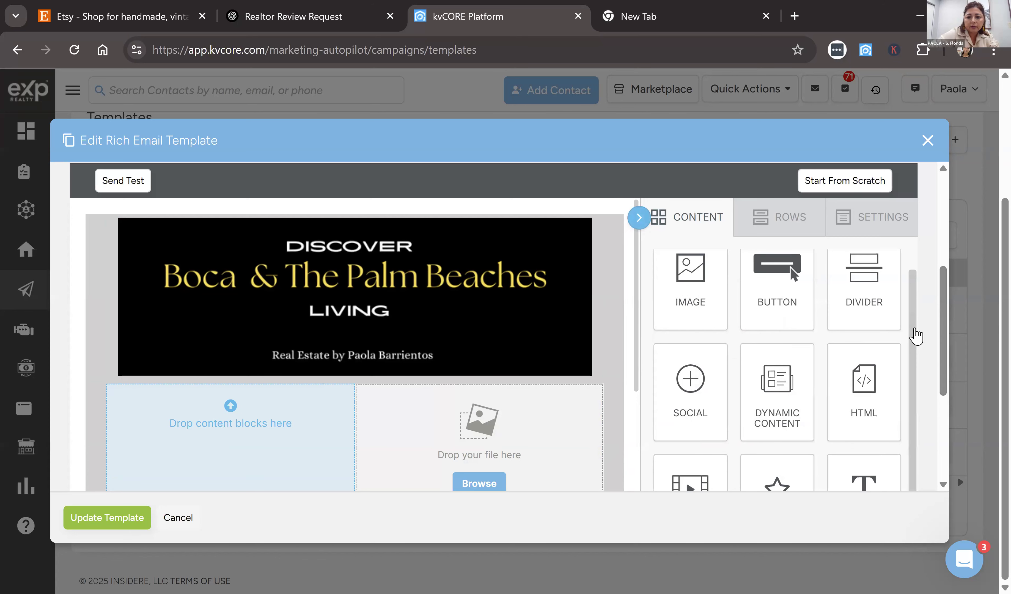
pyautogui.moveTo(840, 474); pyautogui.dragTo(321, 437)
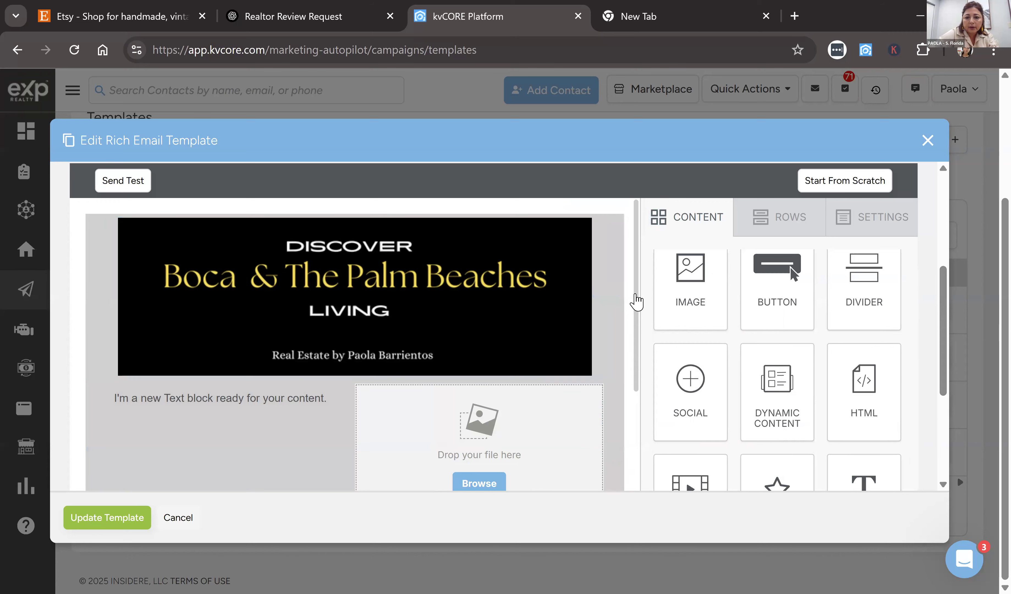
# Copy the blue home inspection paragraph and paste it over the placeholder text in the new left-column text block.
pyautogui.scroll(-5, 640, 358)
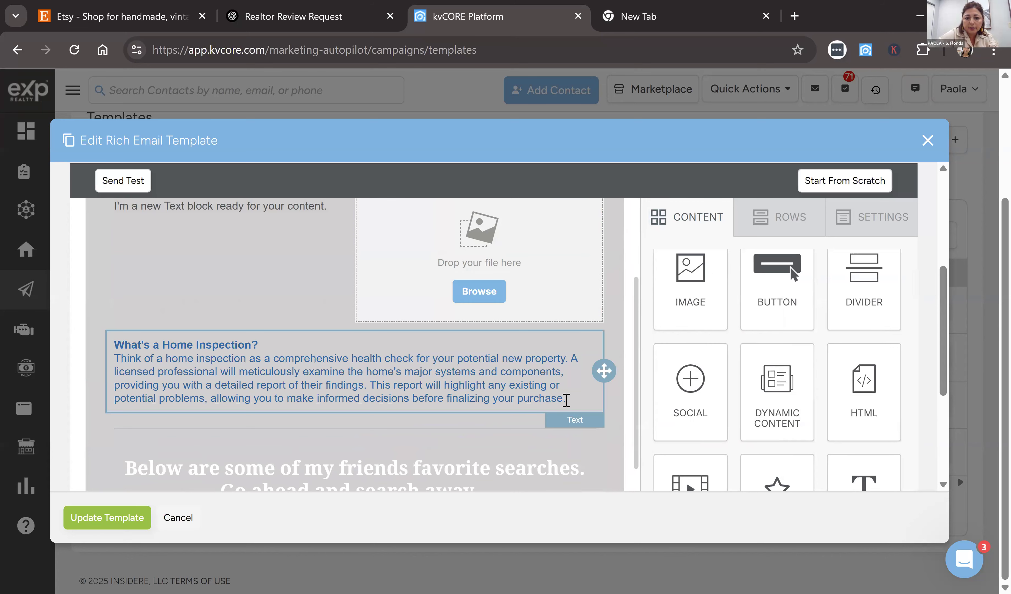
pyautogui.moveTo(321, 394); pyautogui.dragTo(118, 359)
pyautogui.hotkey('ctrl', 'c')
pyautogui.click(307, 219)
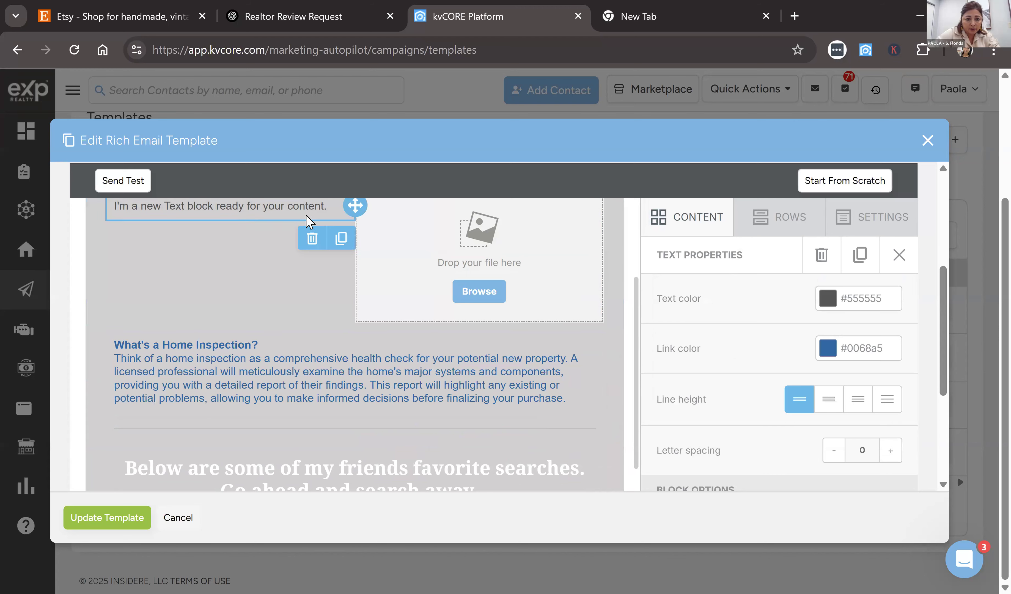
pyautogui.tripleClick(107, 210)
pyautogui.hotkey('ctrl', 'v')
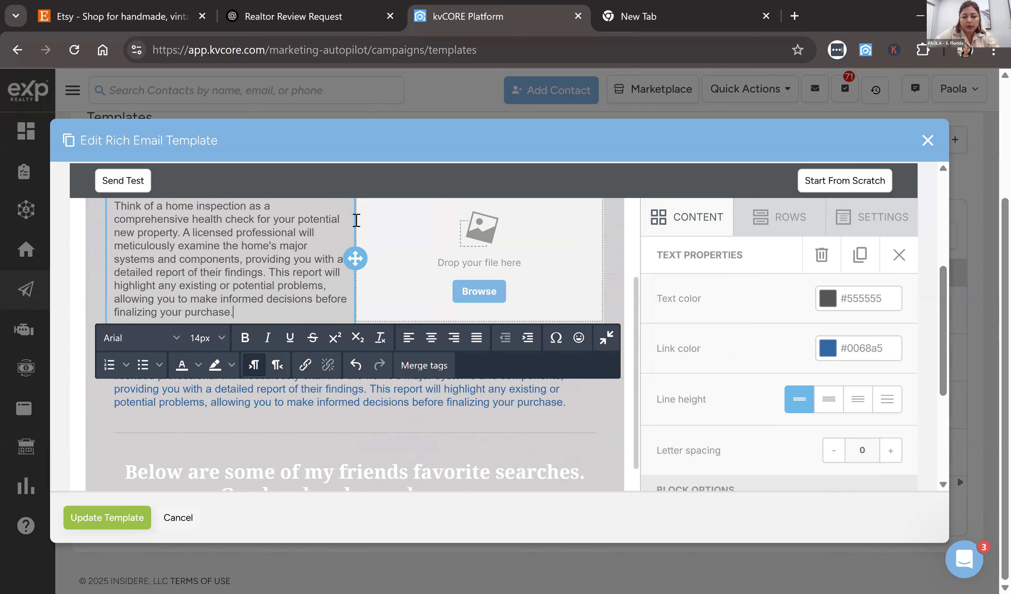
# Fill the right-column image block with the file manager's 2/19/2025 property rehab JPG of a person writing at a desk.
pyautogui.click(515, 298)
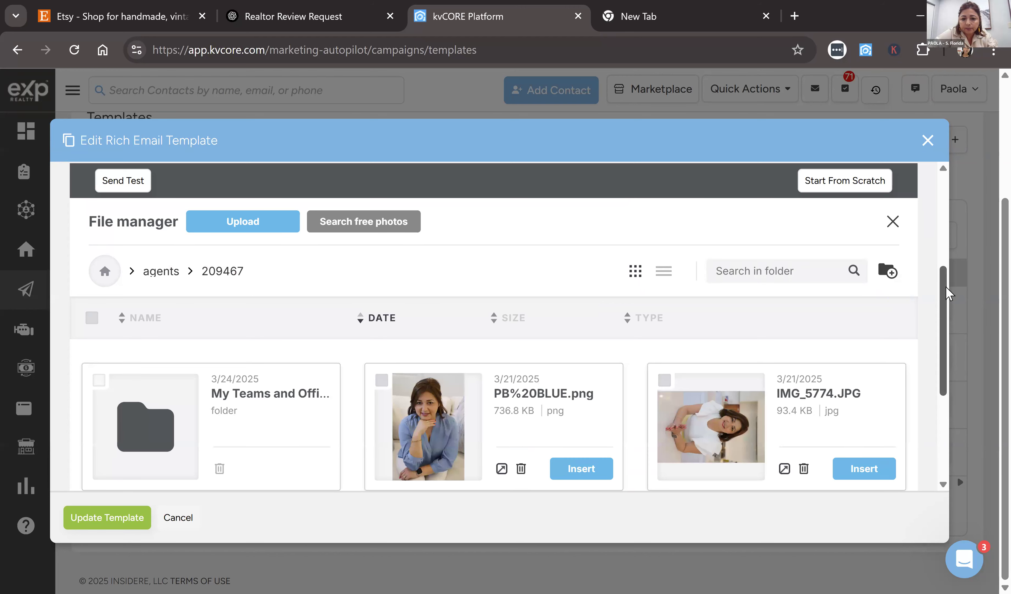
pyautogui.scroll(-2, 946, 293)
pyautogui.scroll(-2, 947, 355)
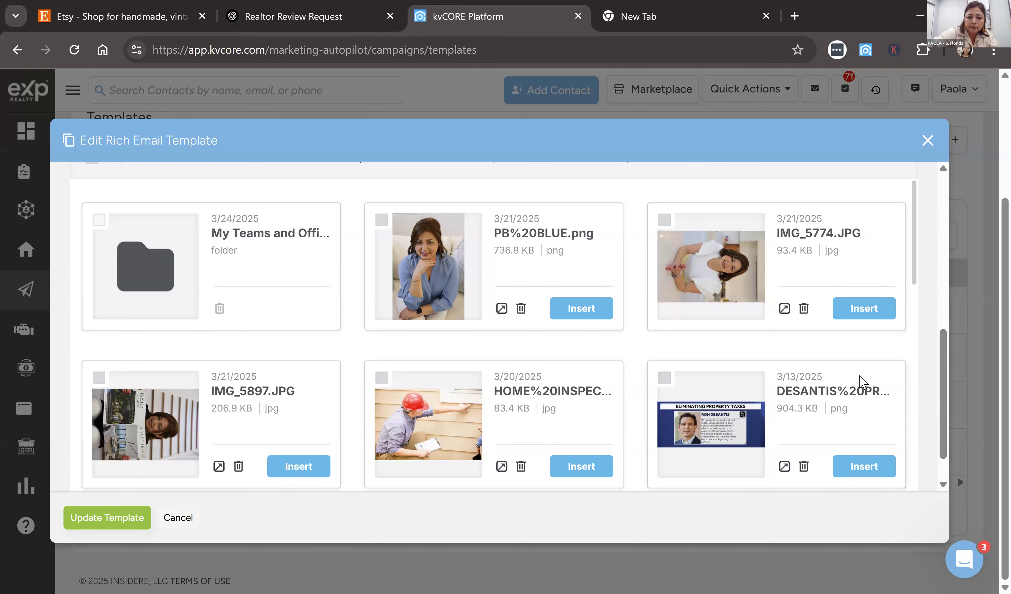
pyautogui.scroll(-7, 860, 382)
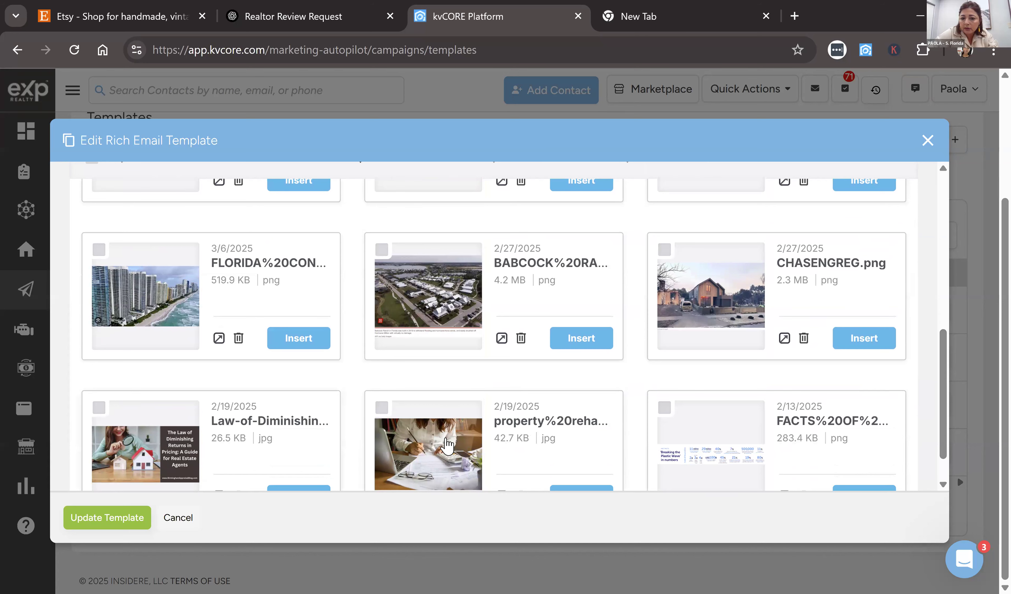
pyautogui.click(528, 423)
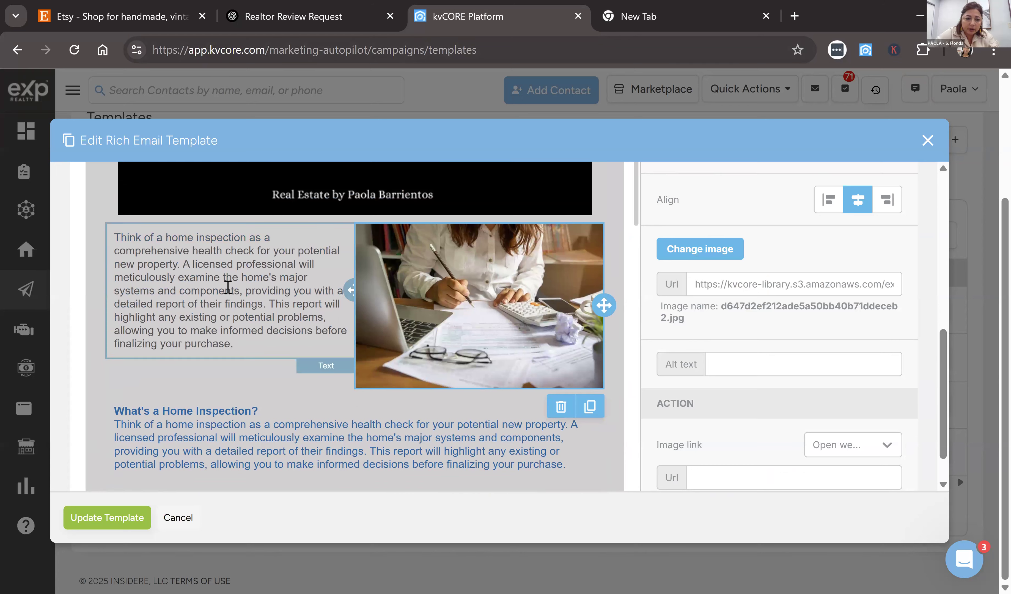
# Set the padding of the text block beside the photo to 20 on all sides.
pyautogui.click(240, 300)
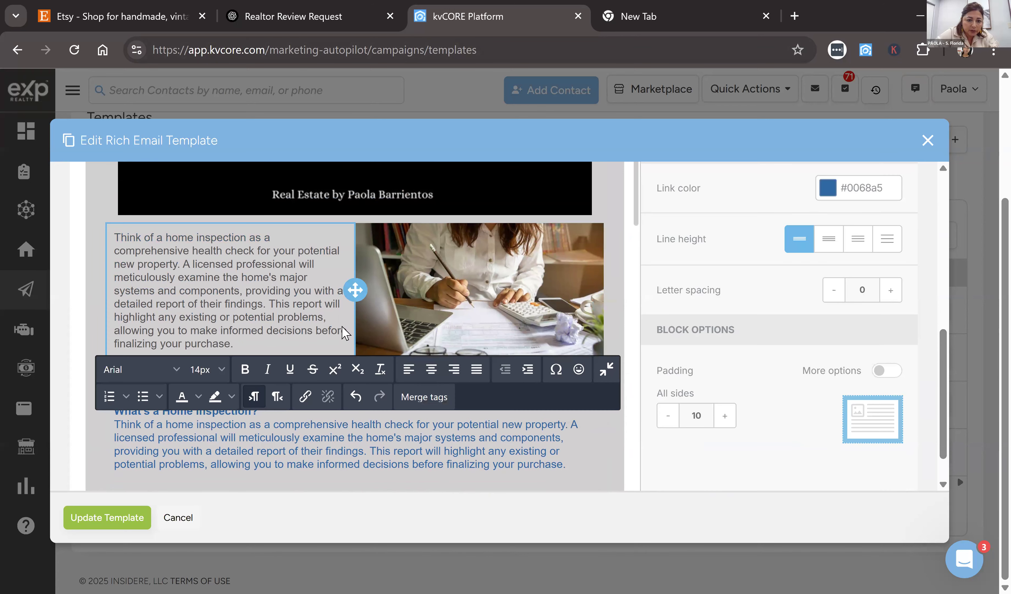
pyautogui.click(415, 315)
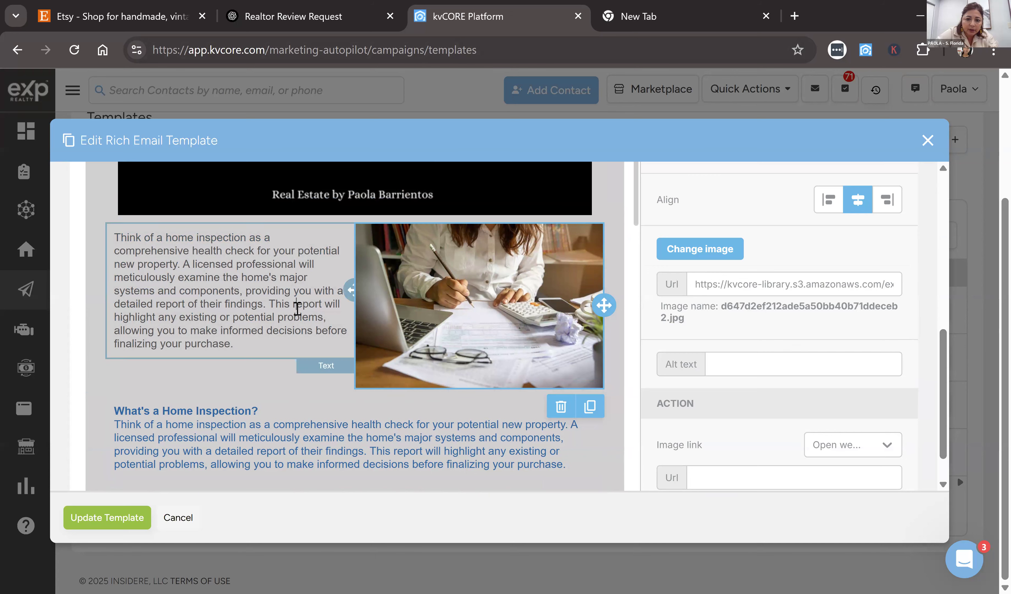
pyautogui.click(293, 242)
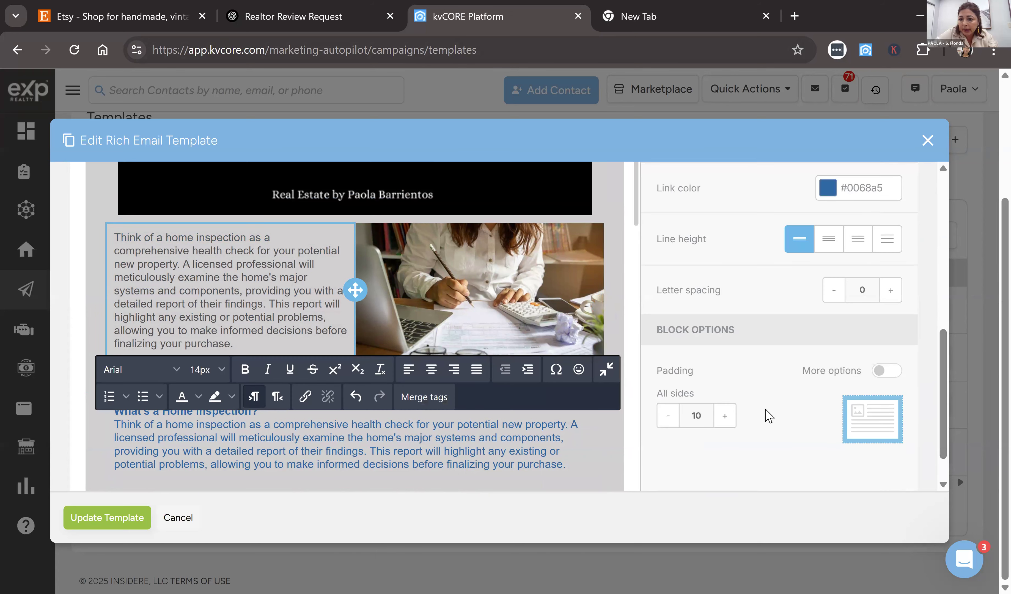
pyautogui.click(729, 416)
pyautogui.click(729, 416)
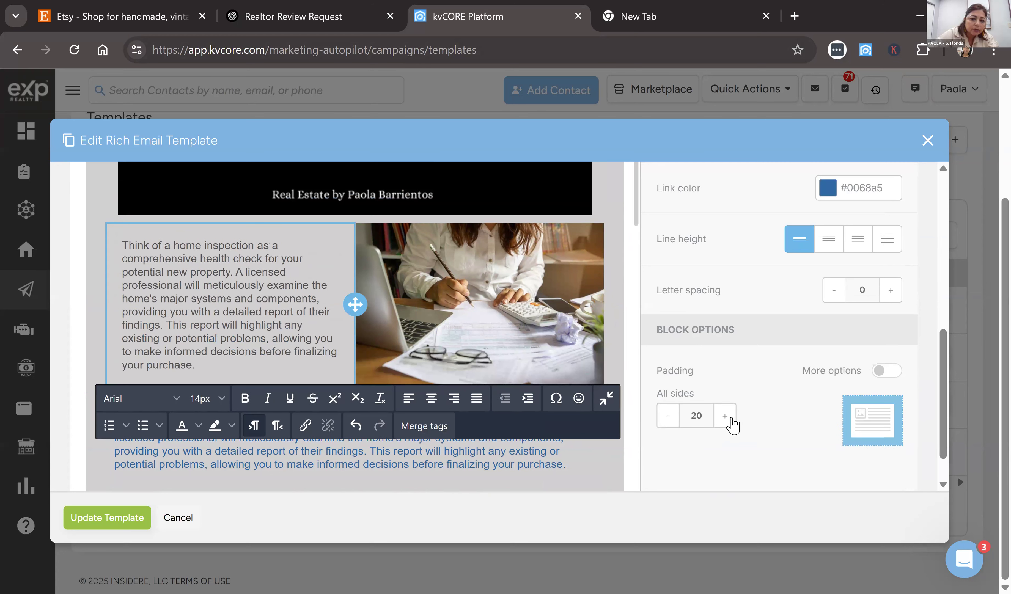
# Enable separate padding per side for the text block and set its right padding to 0.
pyautogui.click(885, 372)
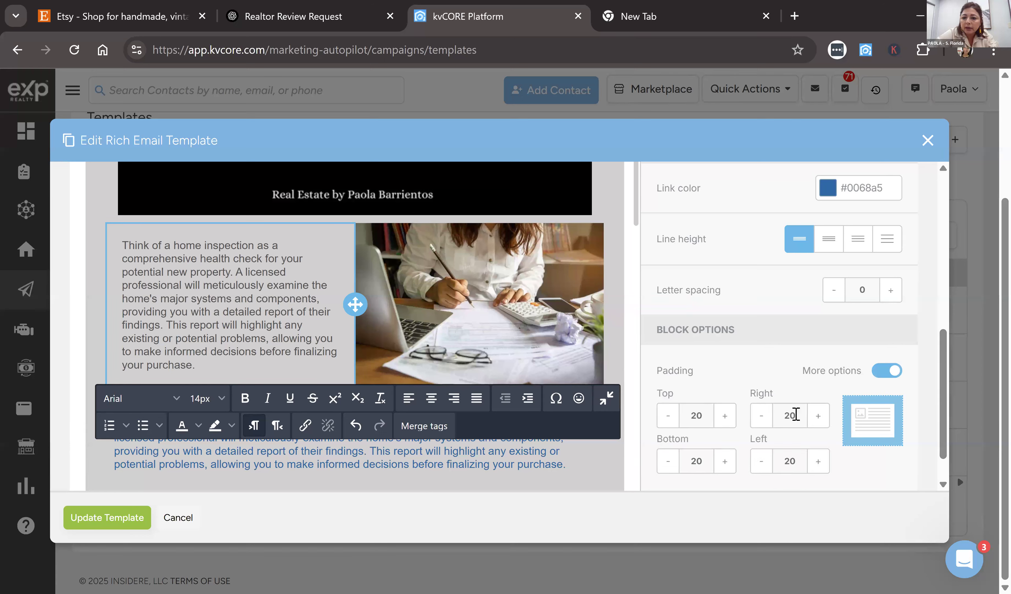
pyautogui.click(761, 415)
pyautogui.click(761, 417)
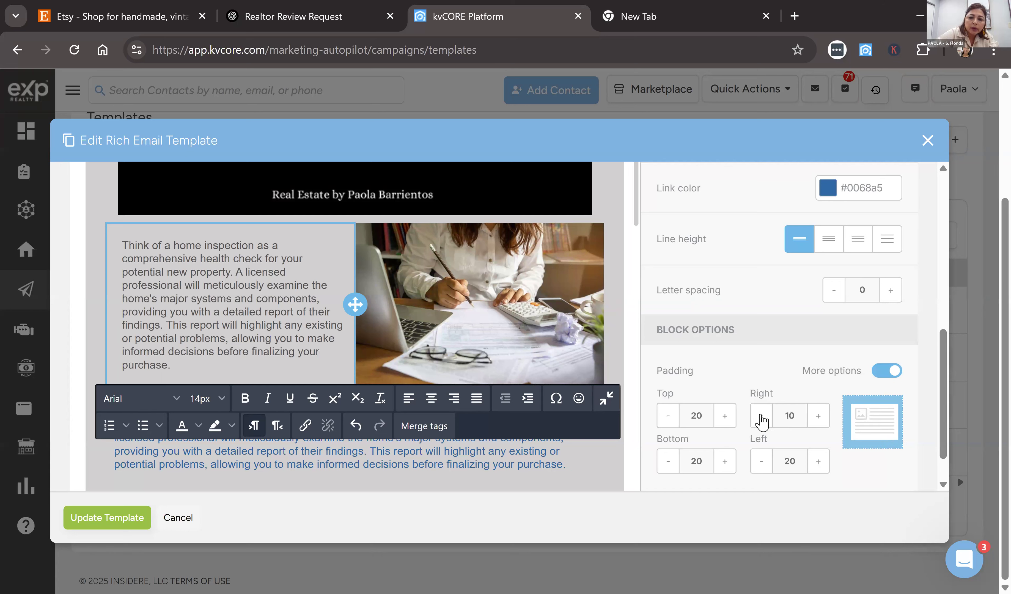
pyautogui.click(761, 416)
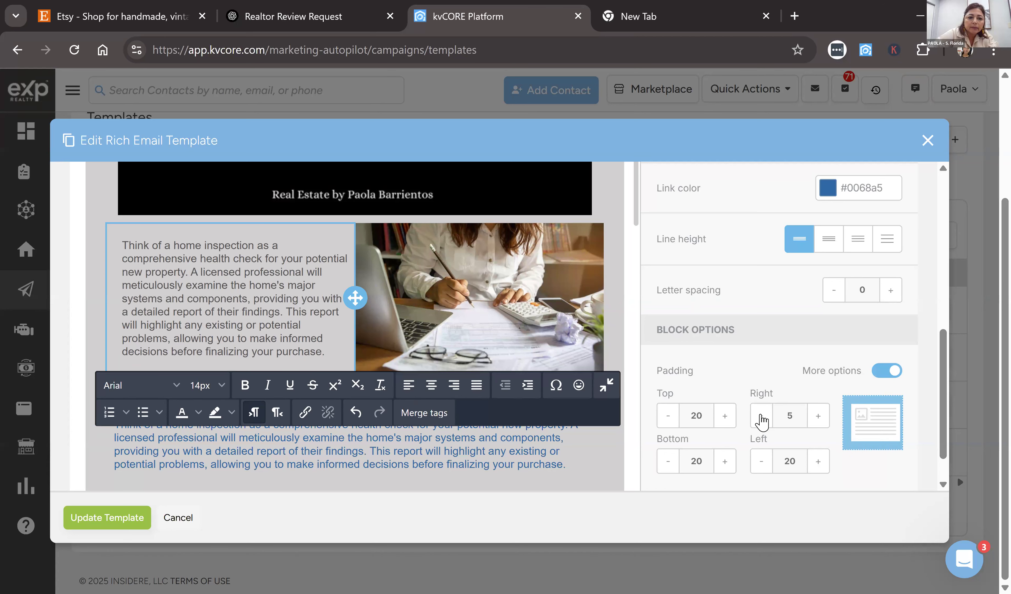
pyautogui.click(761, 416)
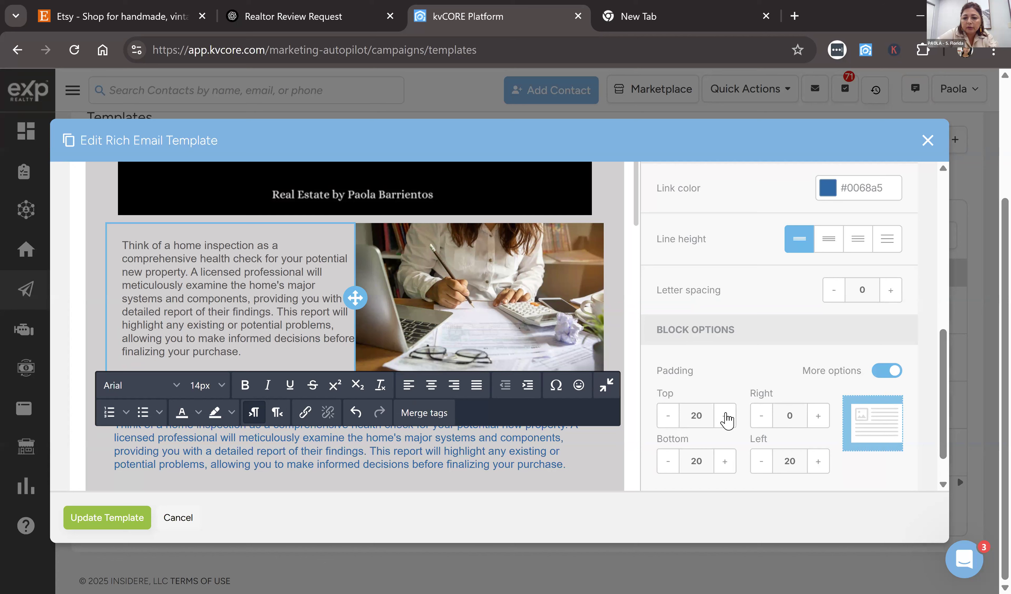
# Set the text block's bottom and top padding to 25 and collapse its formatting options.
pyautogui.click(726, 462)
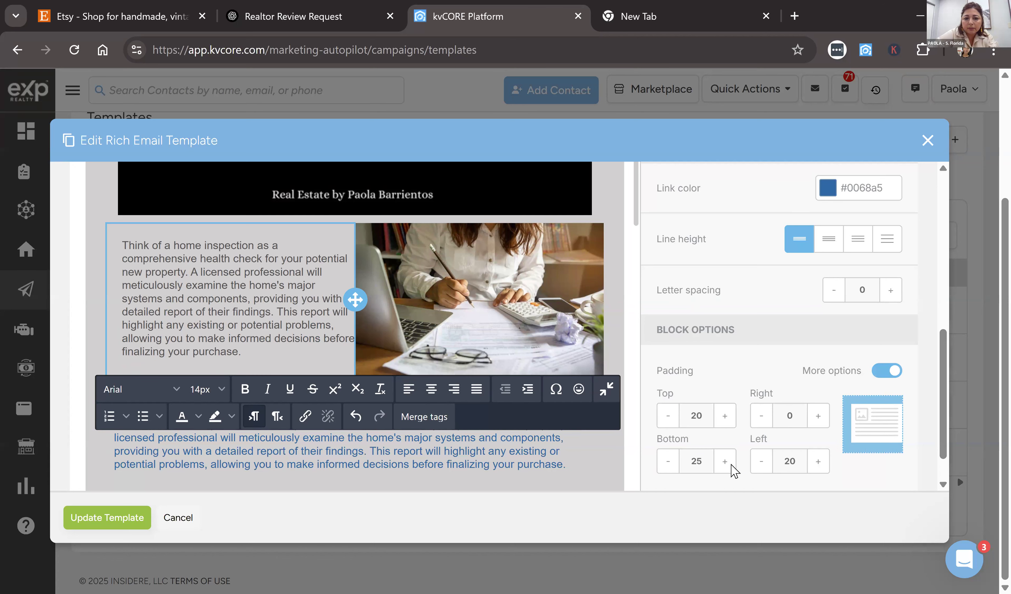
pyautogui.rightClick(733, 468)
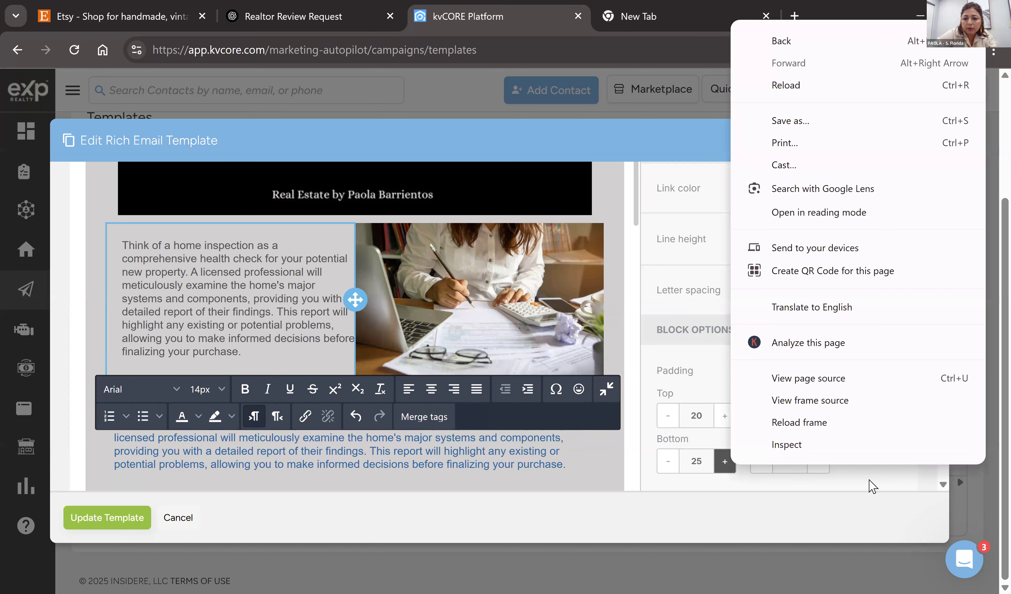
pyautogui.click(689, 445)
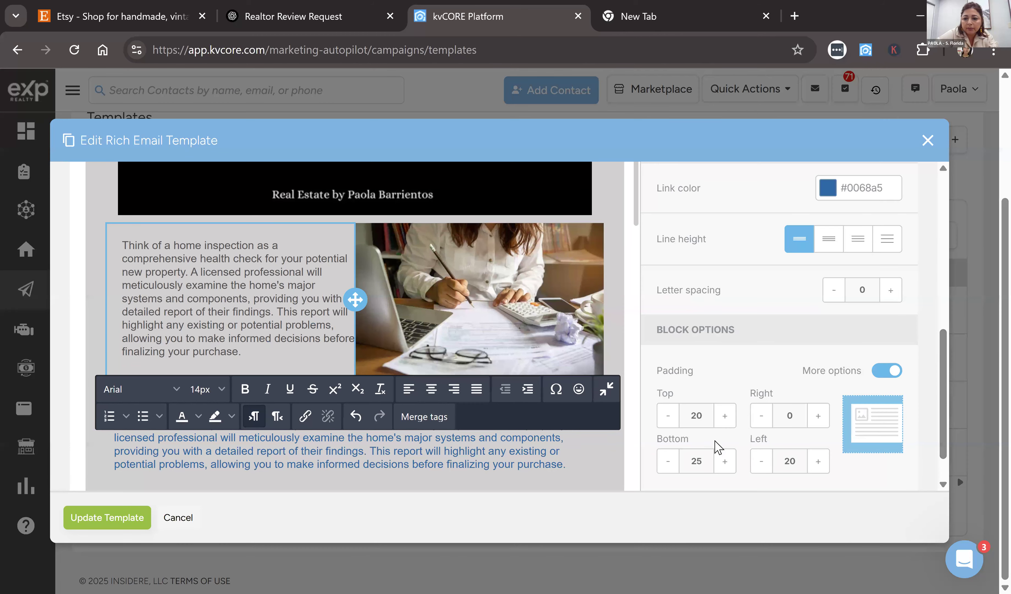
pyautogui.click(726, 416)
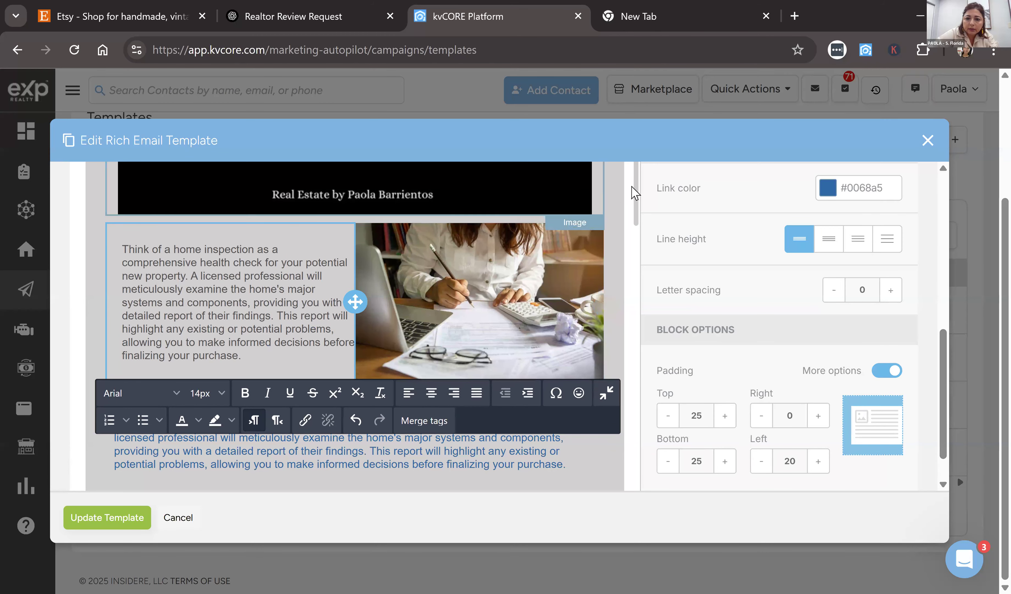
pyautogui.click(608, 395)
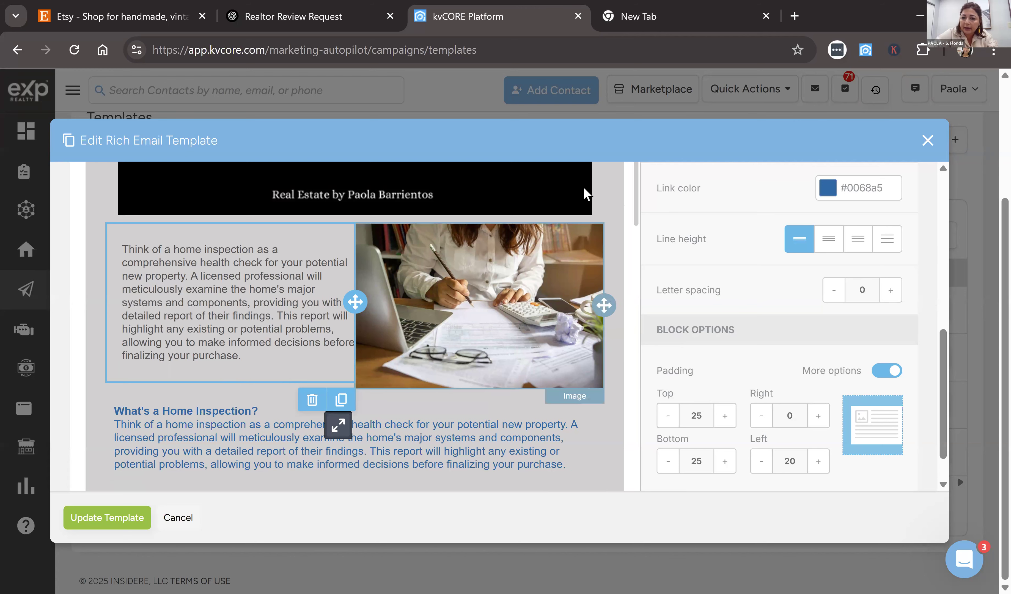
# Review the remaining newsletter sections below the two-column row and save the updated template.
pyautogui.scroll(-5, 636, 260)
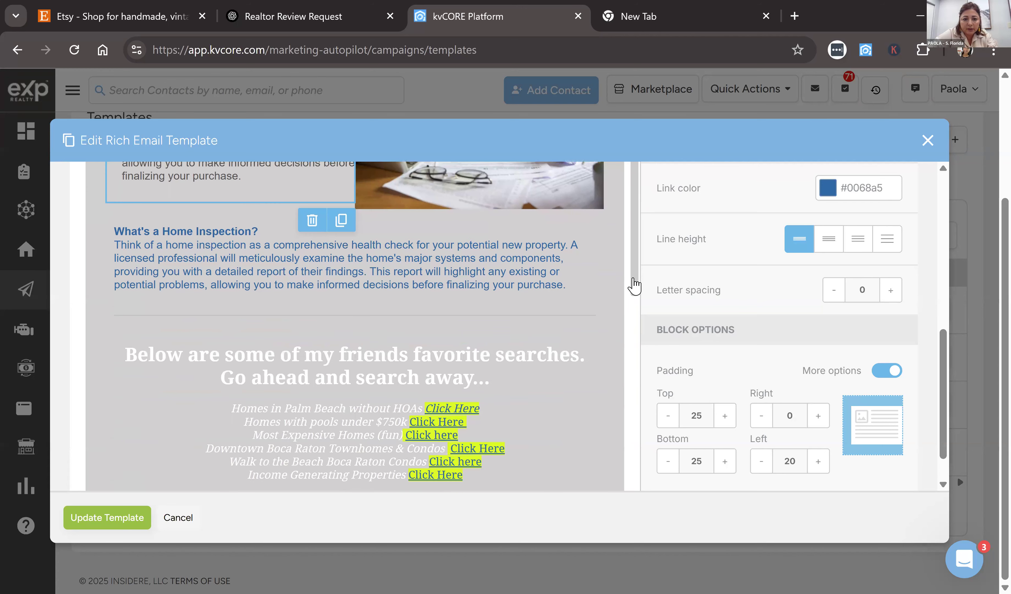
pyautogui.scroll(3, 635, 286)
pyautogui.scroll(-1, 632, 228)
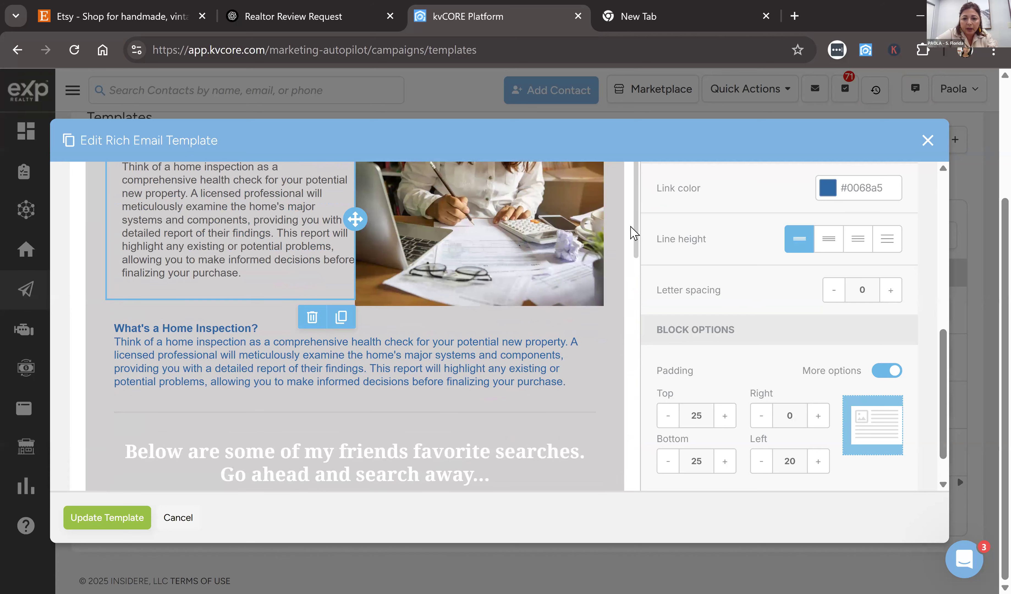
pyautogui.moveTo(635, 224); pyautogui.dragTo(644, 305)
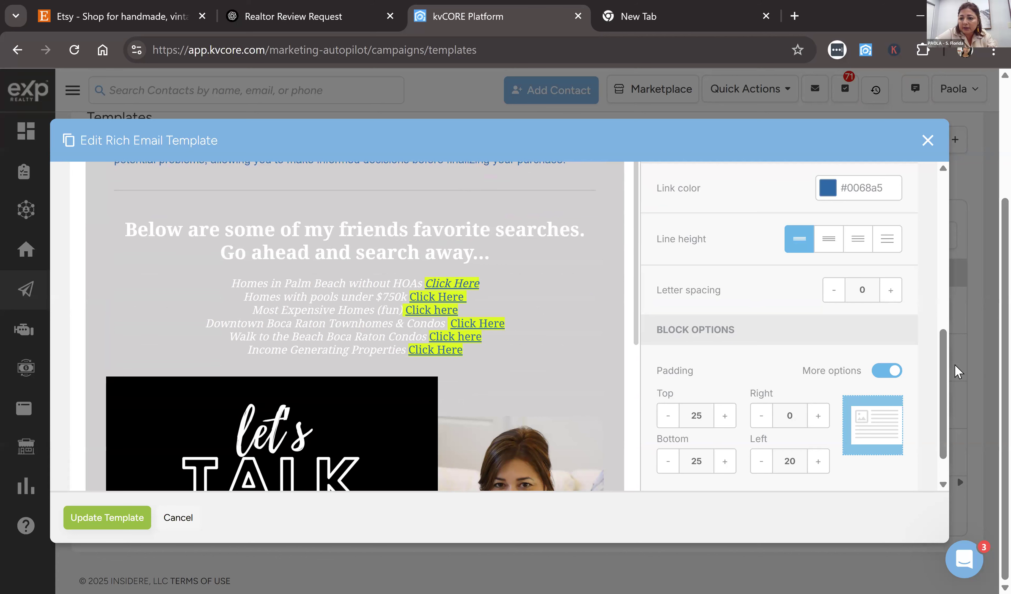
pyautogui.scroll(-1, 949, 413)
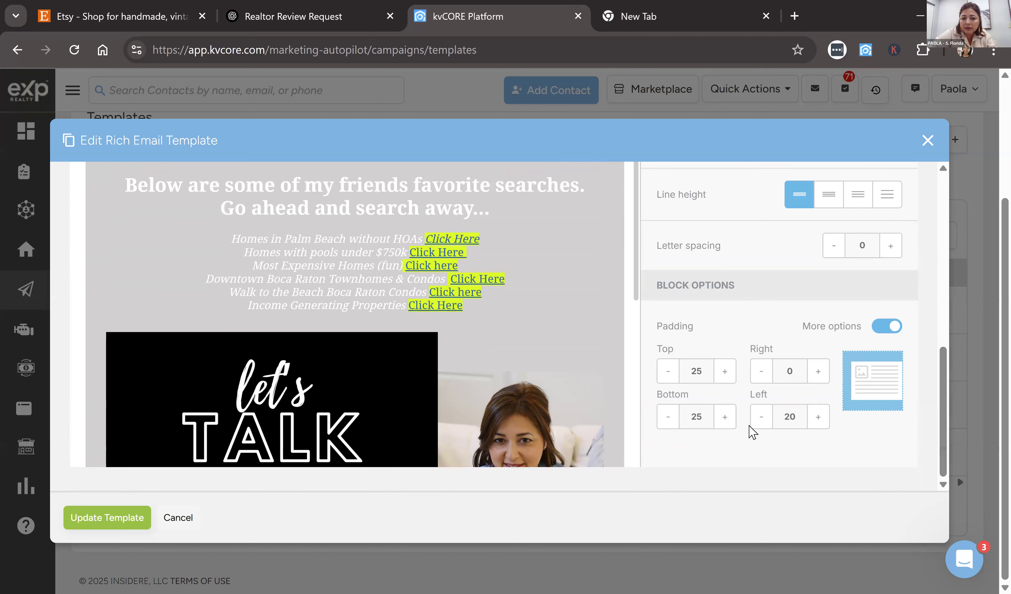
pyautogui.click(120, 526)
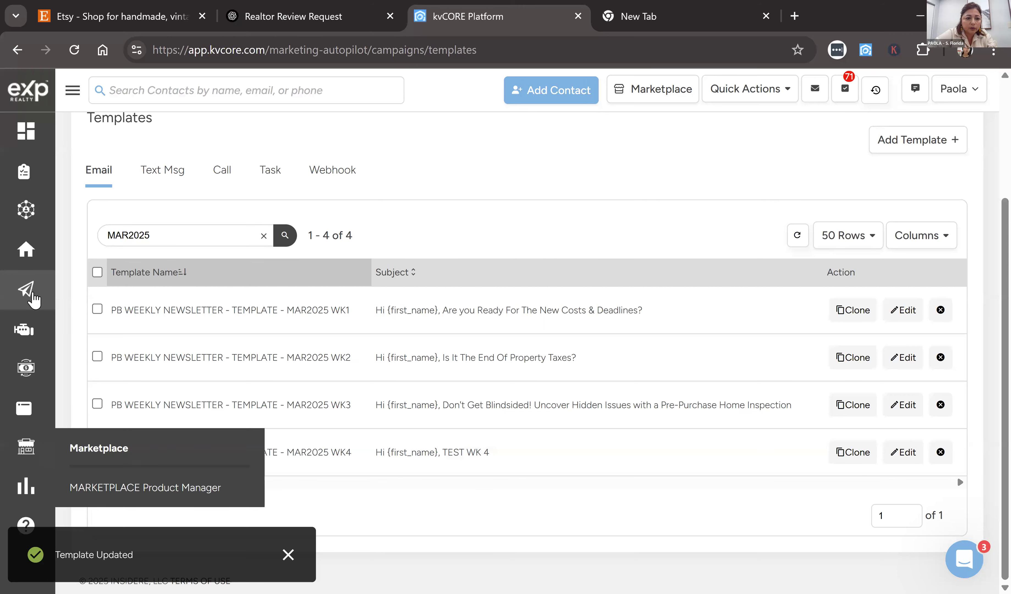
# Start a new scheduled mass email from the marketing area and load the PB WEEKLY NEWSLETTER - TEMPLATE - MAR2025 WK4 template.
pyautogui.moveTo(28, 292)
pyautogui.click(108, 290)
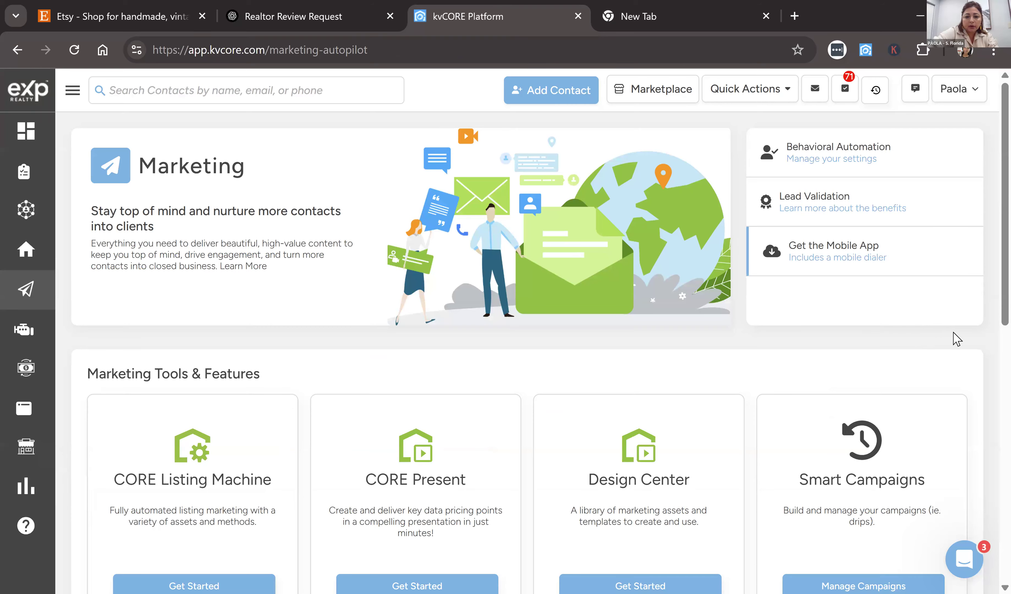
pyautogui.scroll(-7, 957, 339)
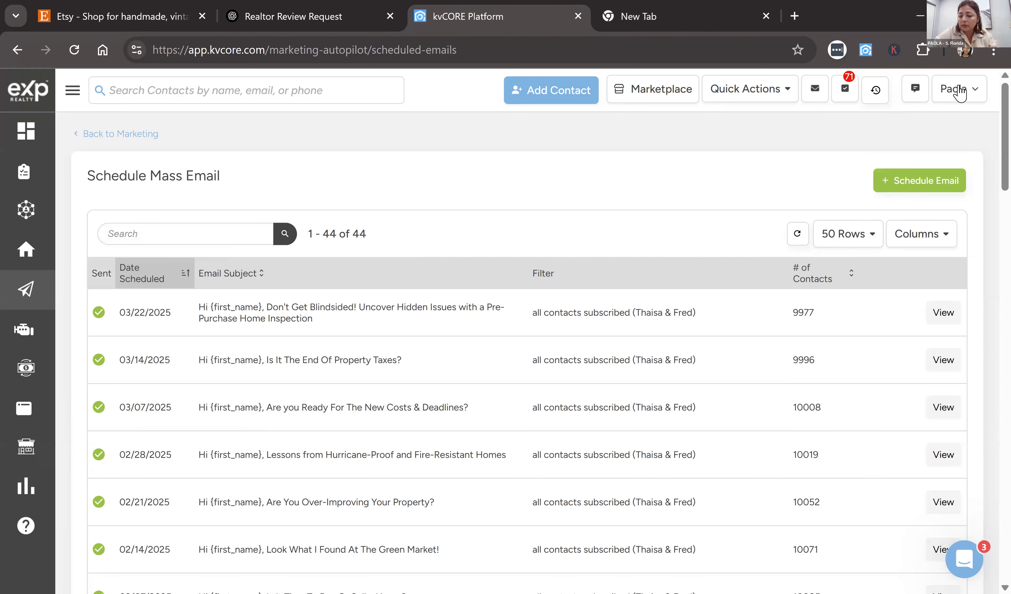
pyautogui.click(923, 182)
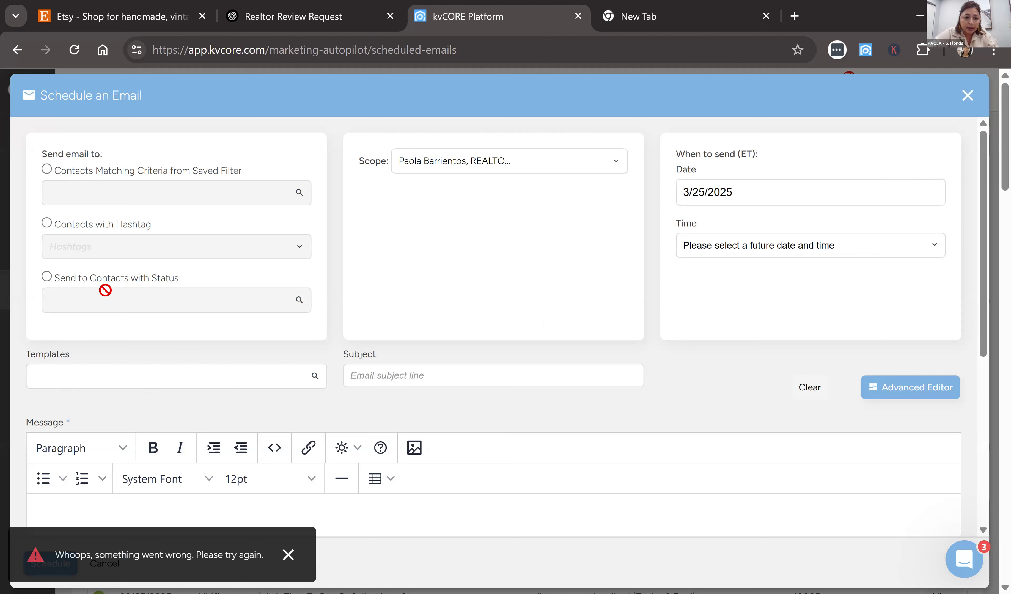
pyautogui.click(92, 375)
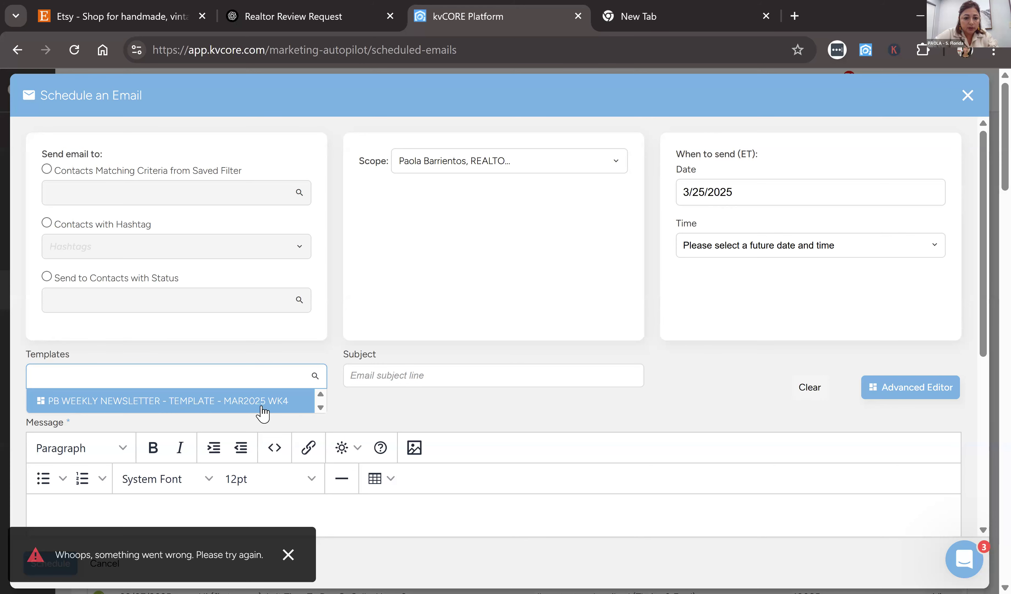
pyautogui.click(294, 404)
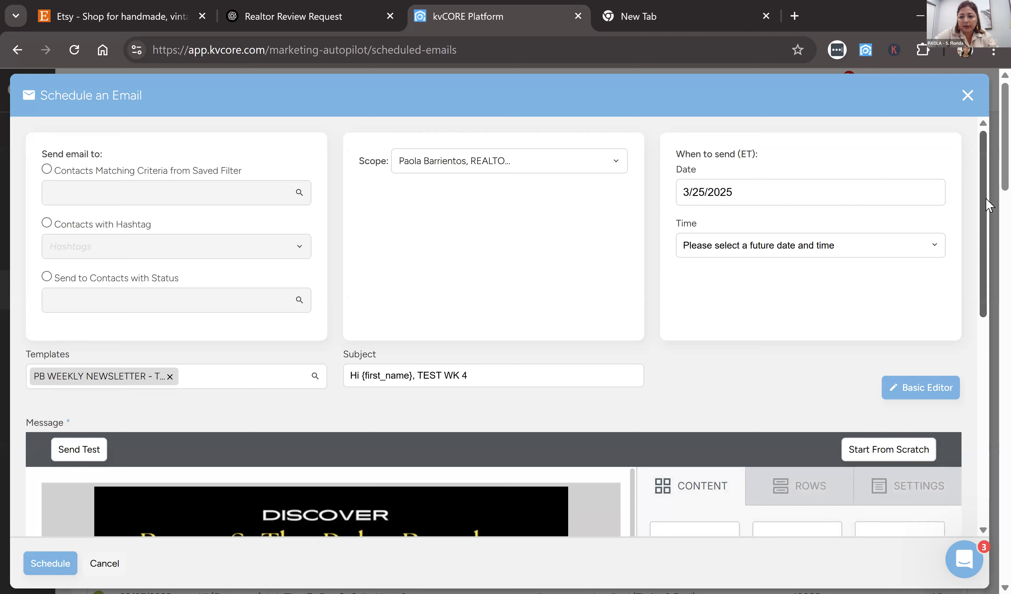
# Review the loaded newsletter down to its social media icons and close the scheduled email without saving.
pyautogui.scroll(-10, 753, 231)
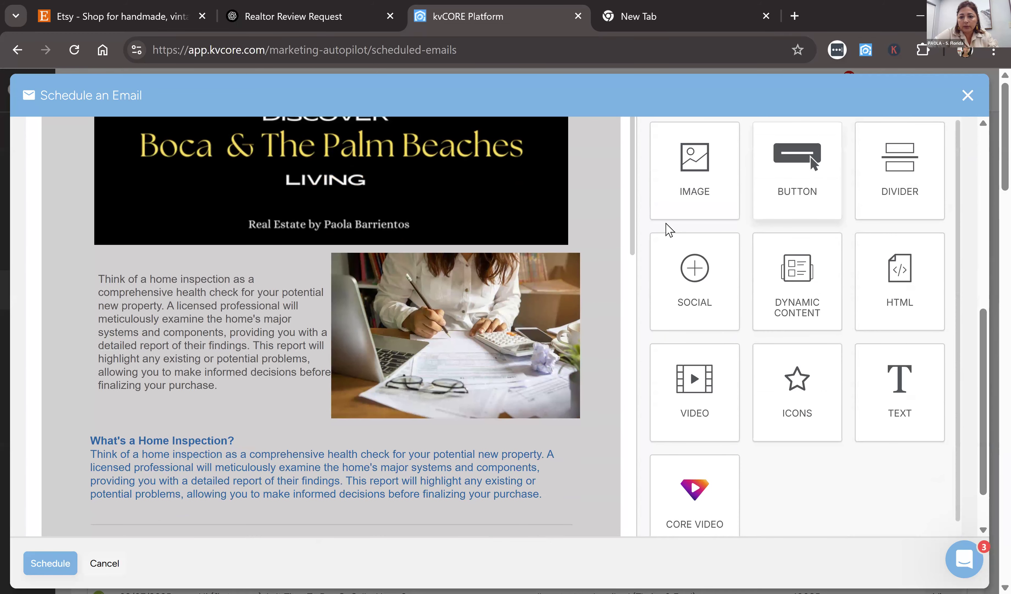
pyautogui.scroll(-3, 636, 266)
pyautogui.scroll(-2, 635, 265)
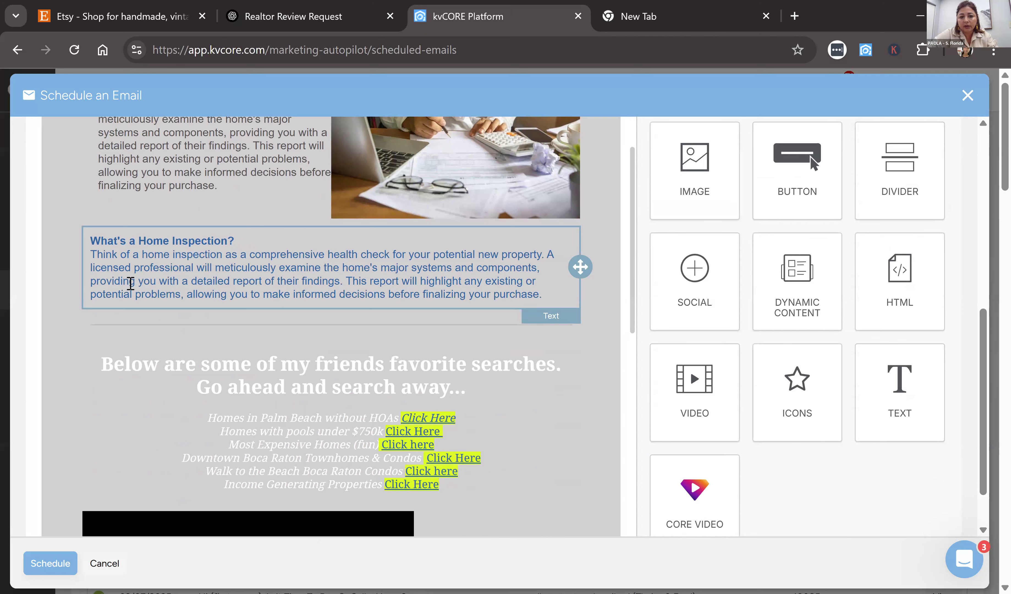
pyautogui.moveTo(633, 278); pyautogui.dragTo(672, 492)
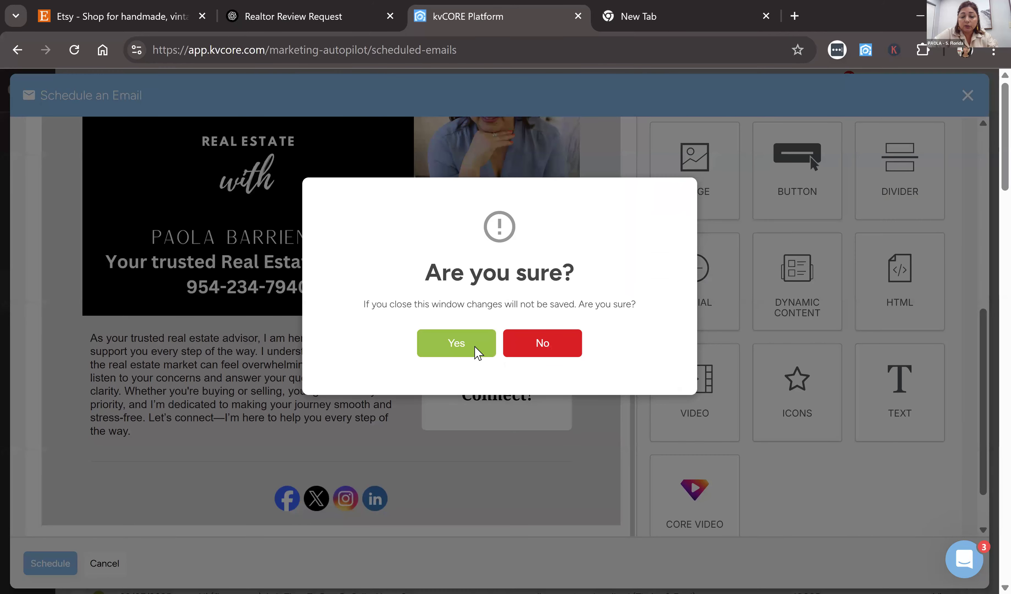
pyautogui.click(468, 343)
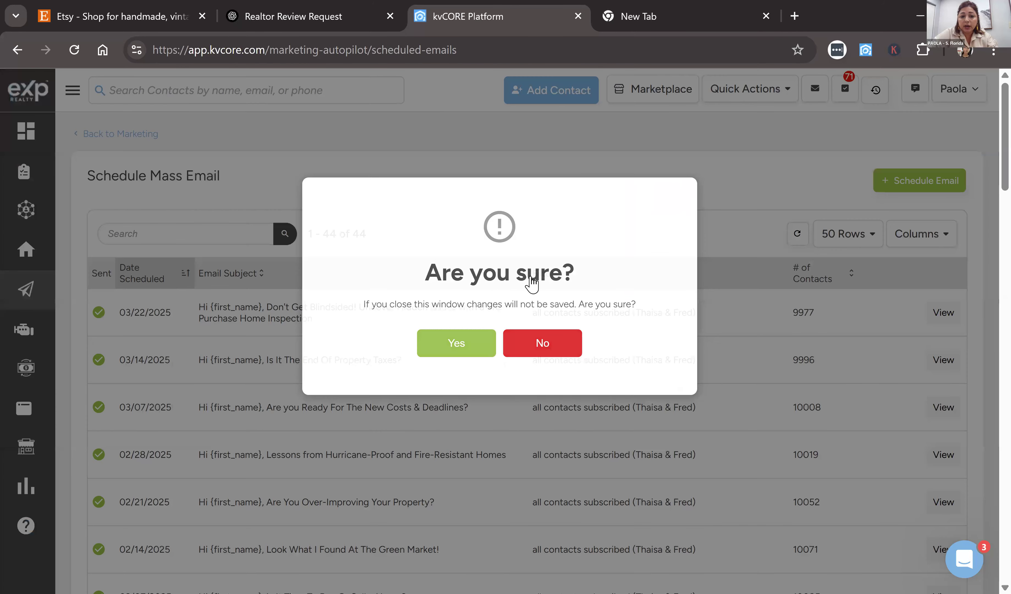